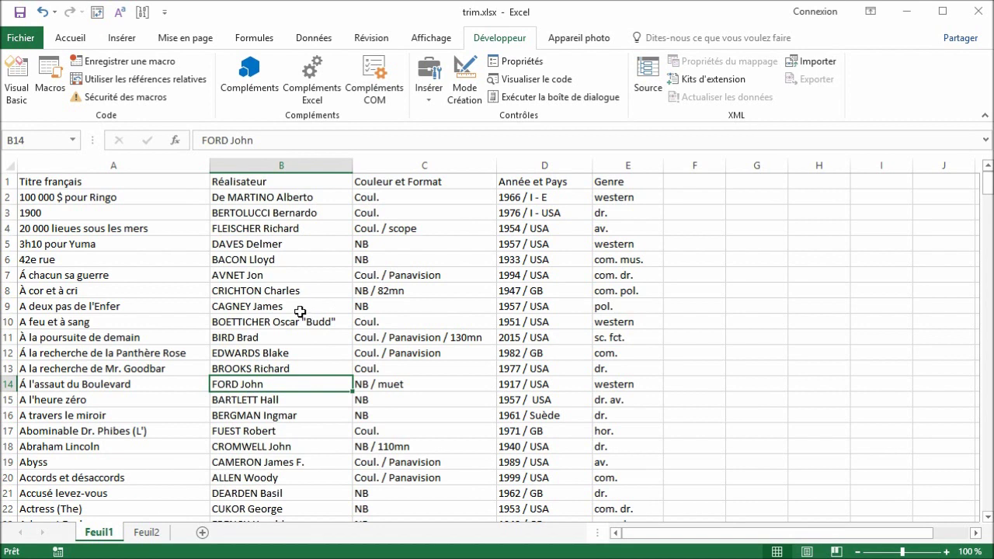
- From the BOETTICHER Oscar "Budd" cell, run espaces with Ctrl+T to turn extra-space cells orange
scroll(299, 312, down, 5)
scroll(296, 312, down, 4)
scroll(295, 311, up, 7)
scroll(299, 313, up, 2)
click(320, 318)
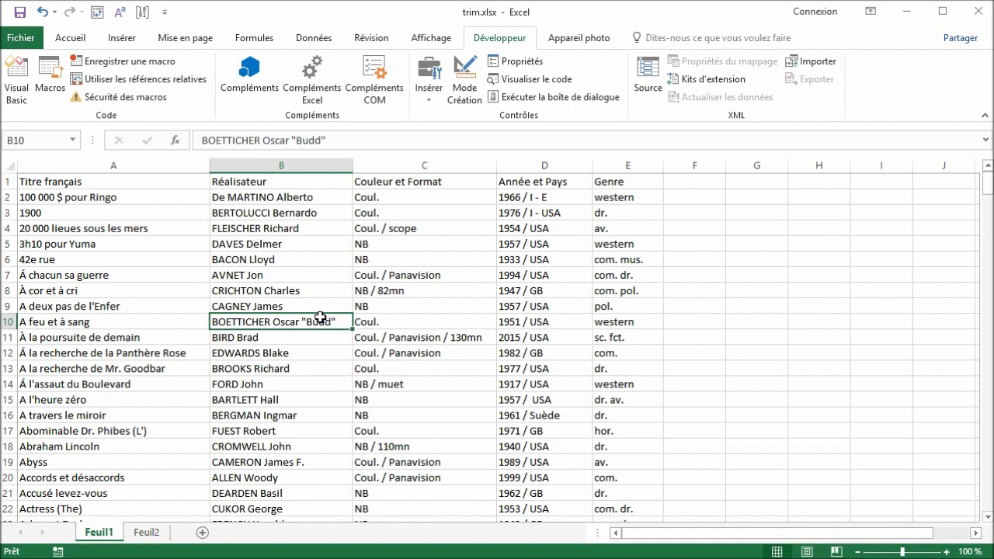
key(ctrl+t)
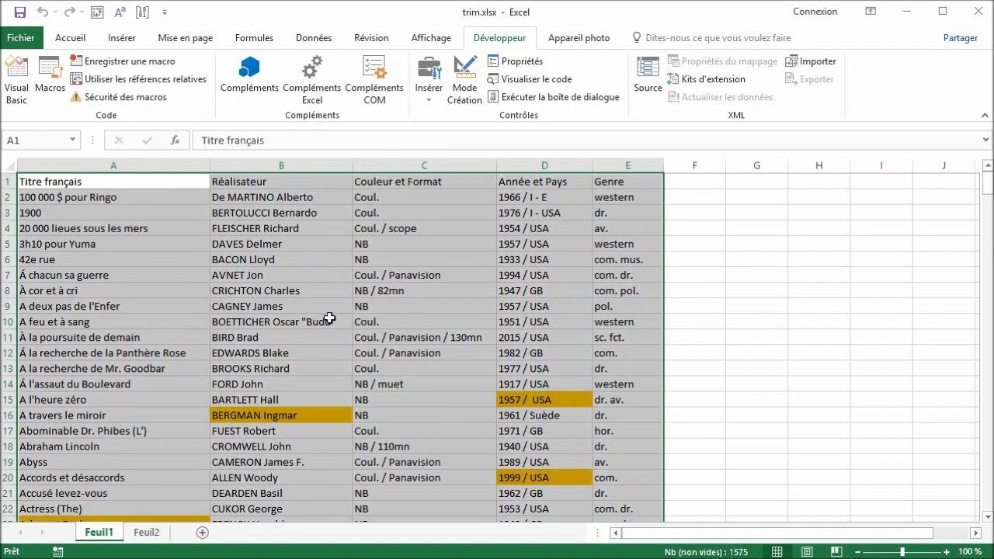
scroll(320, 318, down, 1)
scroll(320, 317, down, 3)
click(314, 317)
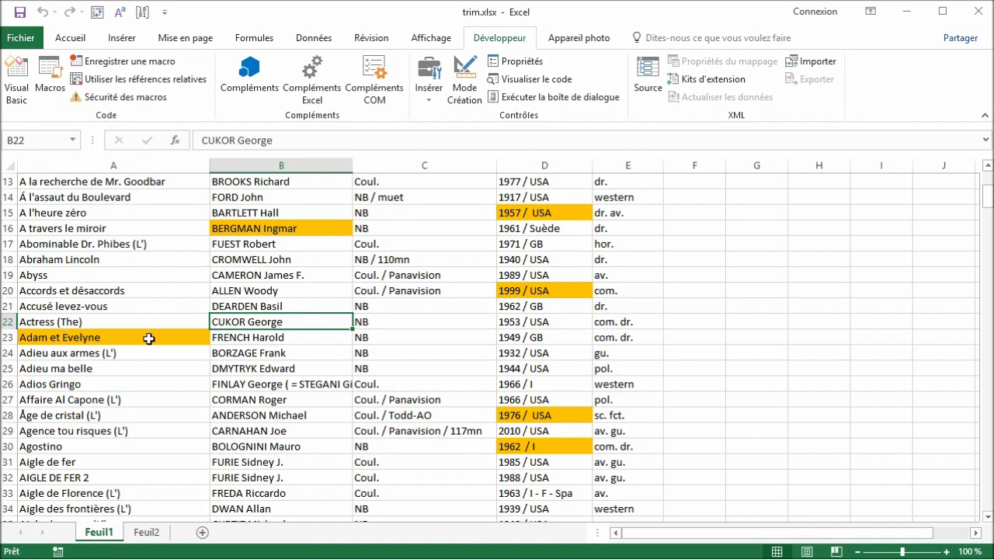
double_click(148, 339)
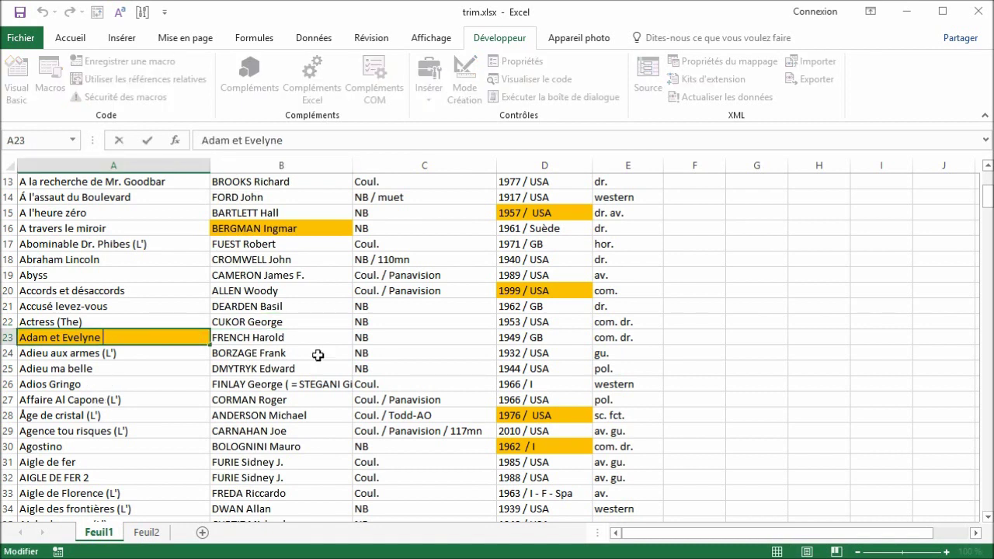
key(Escape)
double_click(533, 417)
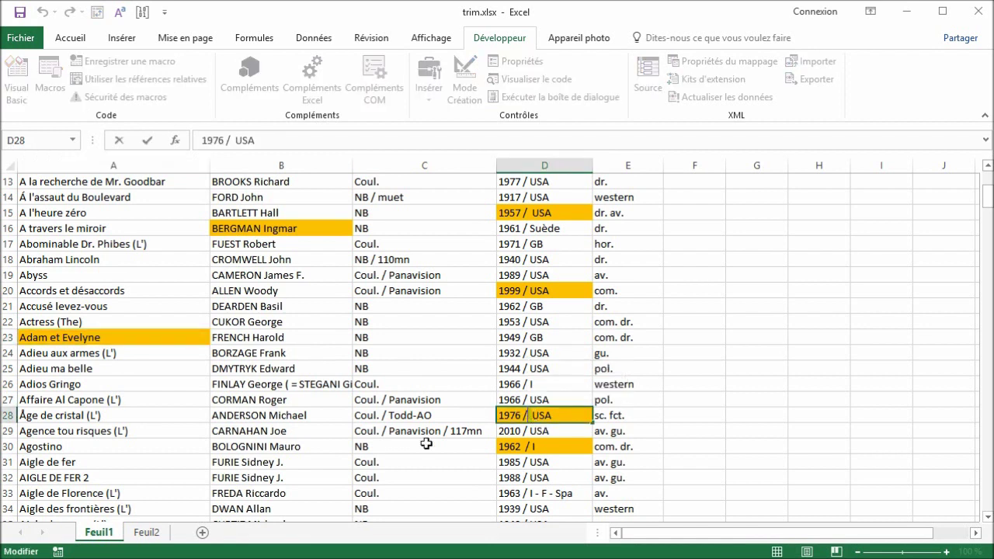
key(Escape)
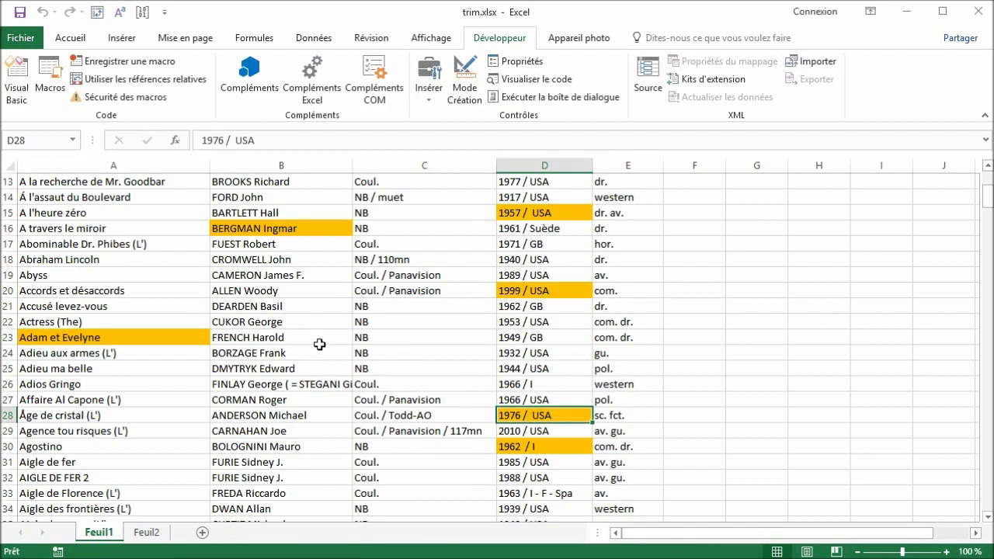
scroll(322, 346, up, 1)
scroll(319, 344, down, 5)
scroll(319, 343, down, 3)
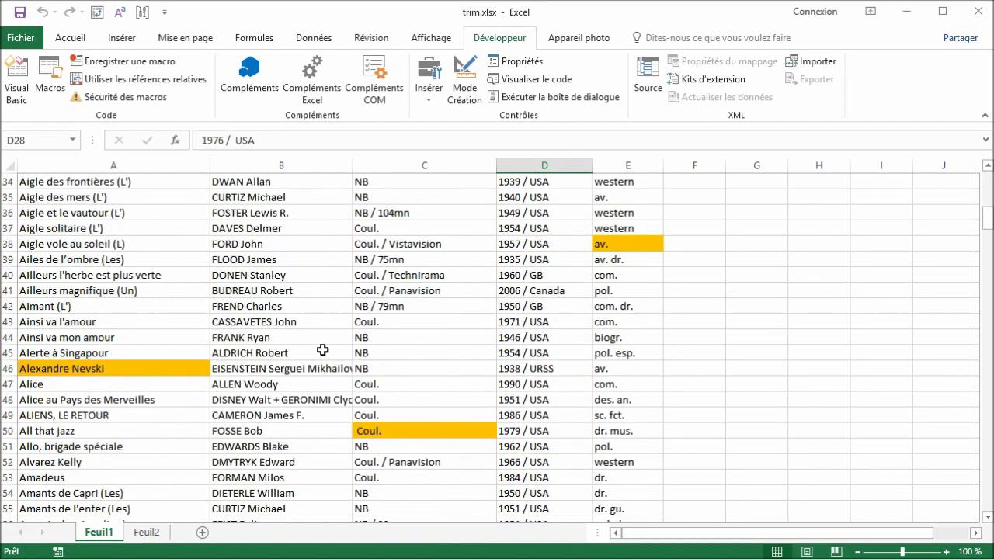
double_click(364, 431)
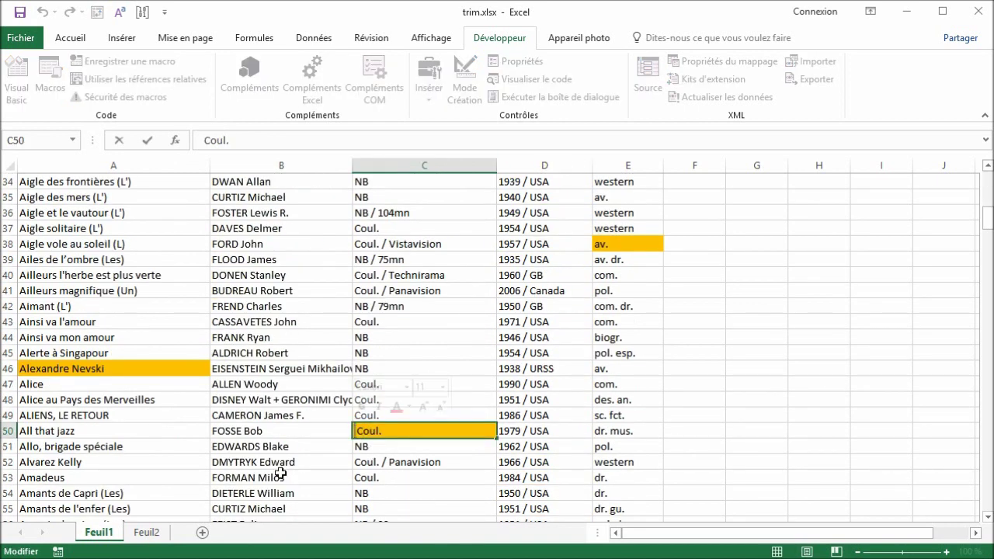
key(Escape)
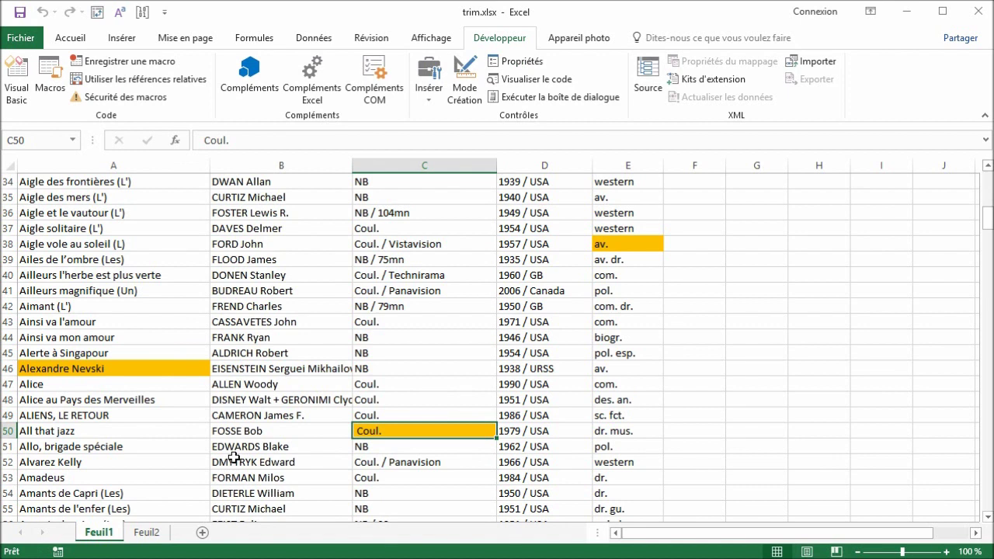
scroll(295, 448, up, 1)
scroll(297, 449, up, 4)
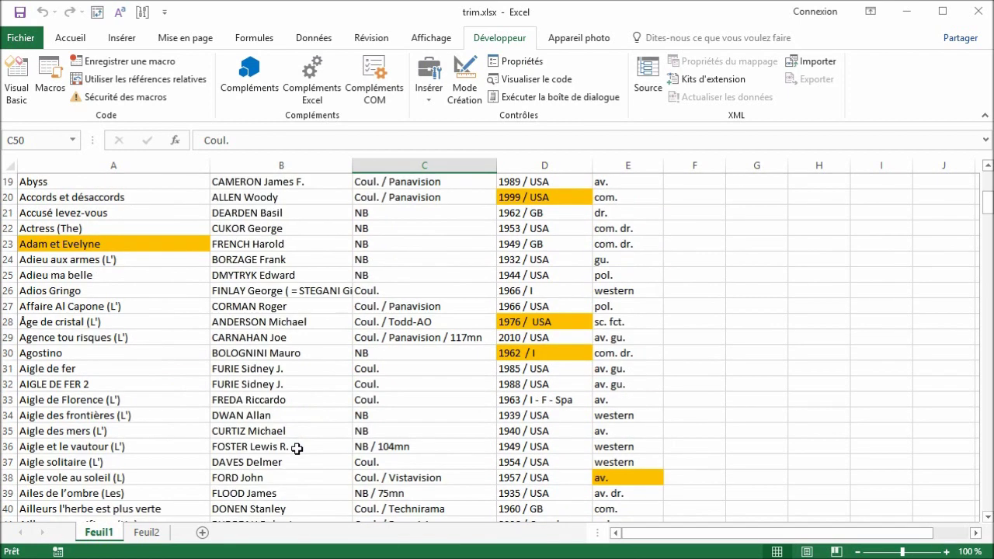
scroll(297, 449, up, 5)
scroll(297, 449, up, 1)
scroll(311, 388, up, 1)
- Copy cell C10's plain formatting with Reproduire la mise en forme onto the entire sheet
click(400, 319)
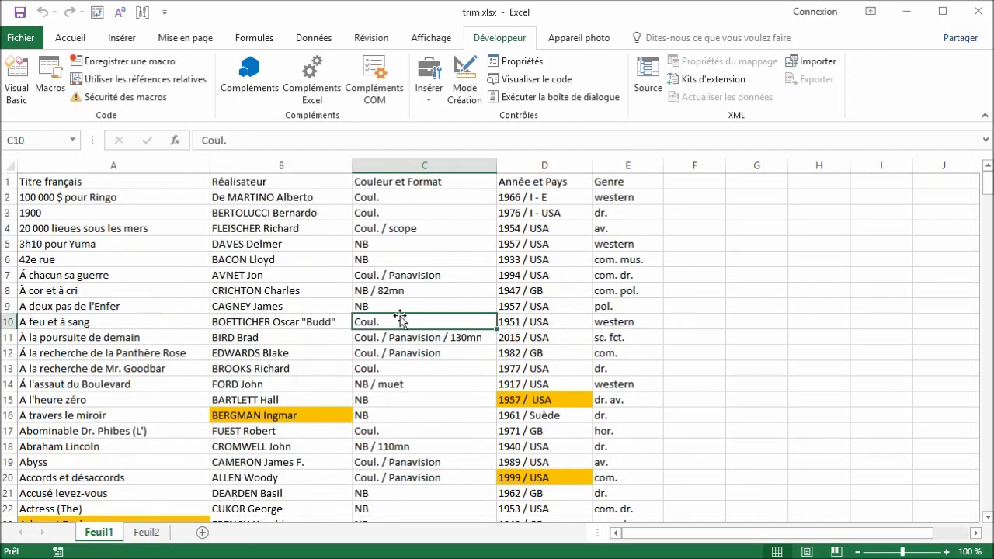
click(82, 38)
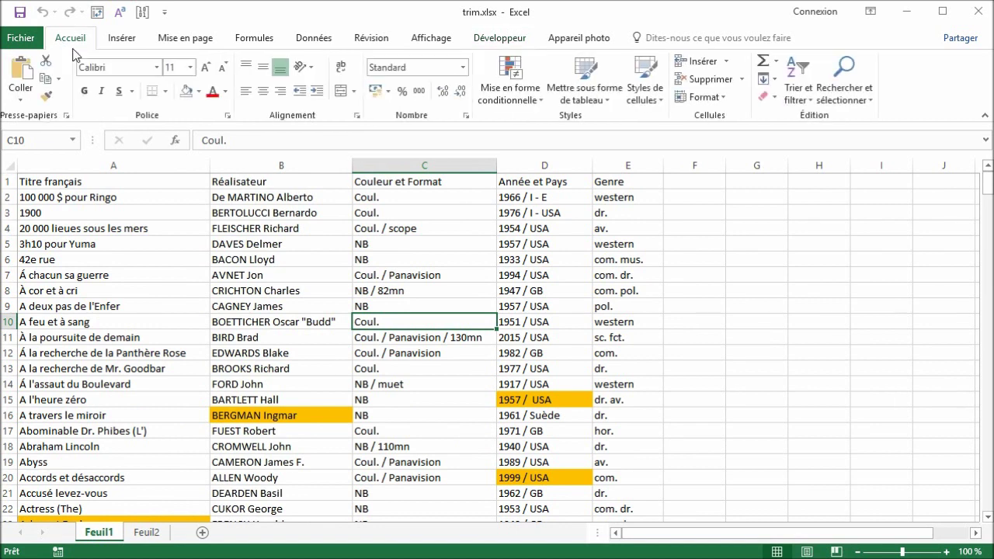
click(47, 95)
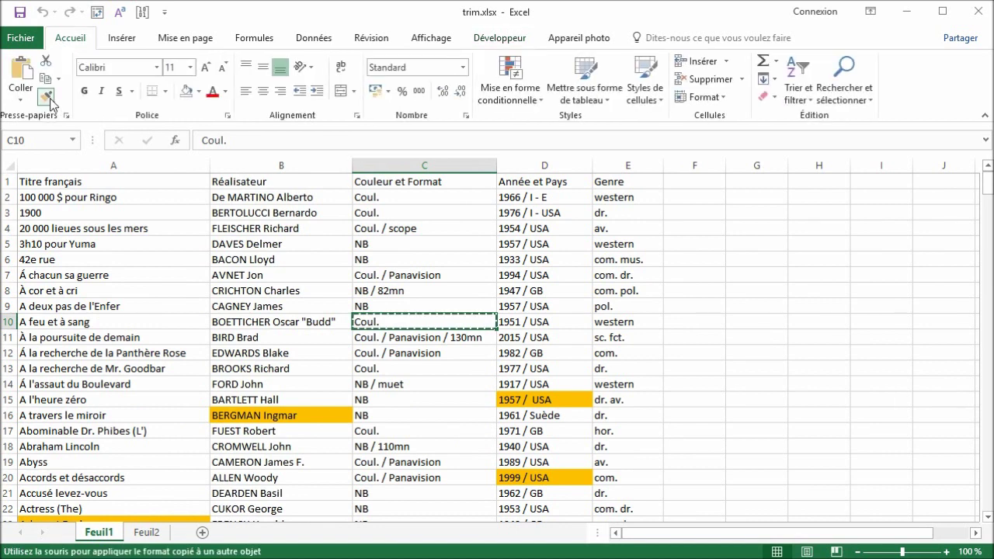
click(11, 164)
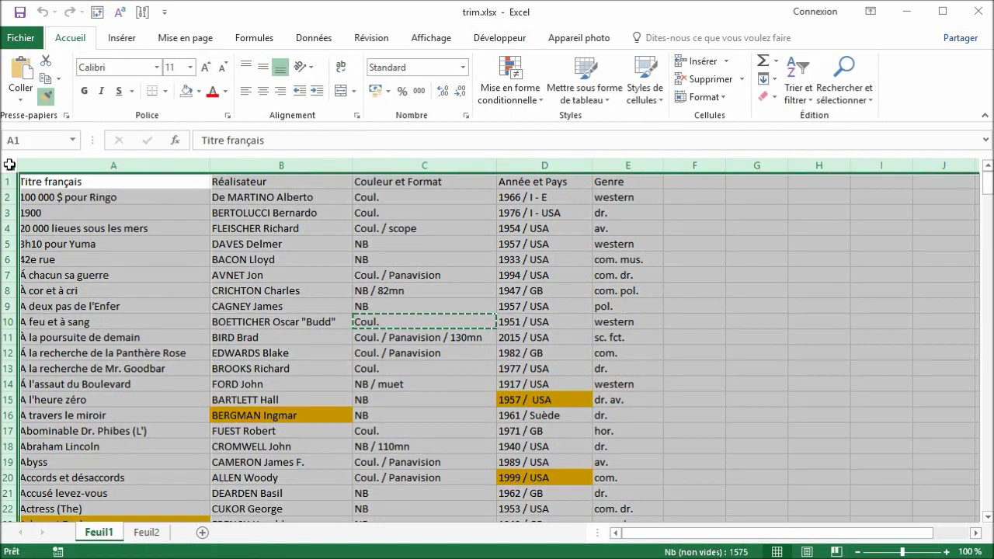
click(143, 265)
- Select the BROOKS Richard, CRICHTON Charles and 1951 / USA cells, and select the whole film table with Ctrl+A
click(252, 365)
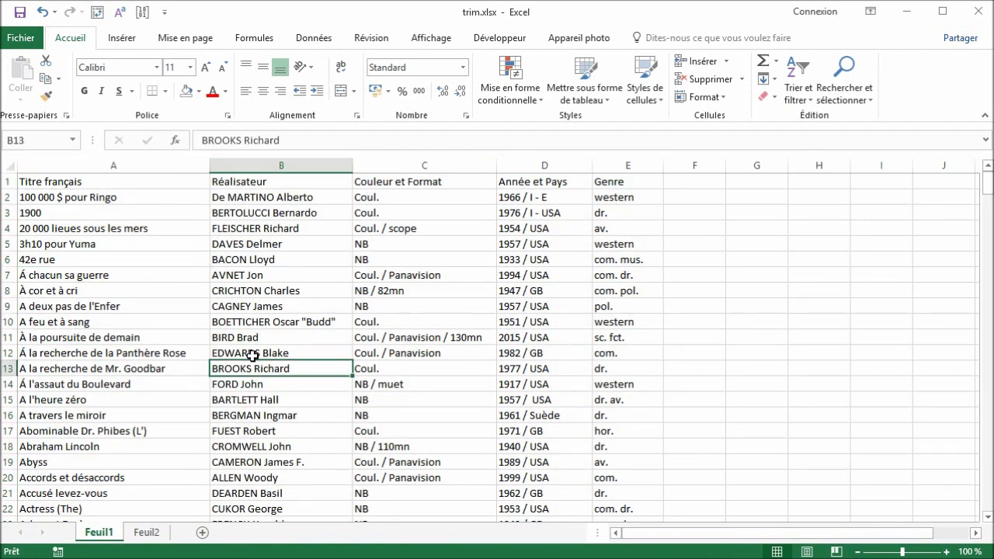
click(260, 290)
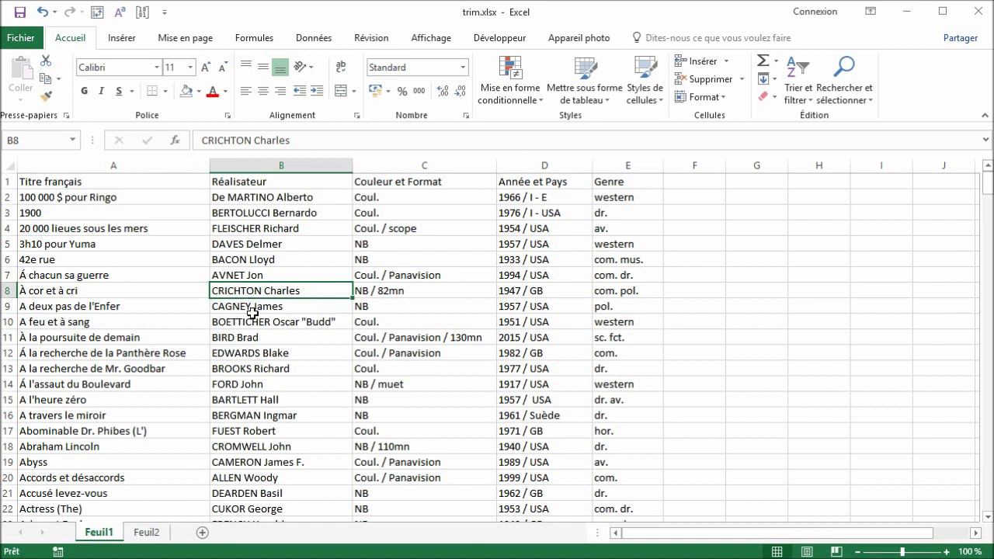
key(ctrl+a)
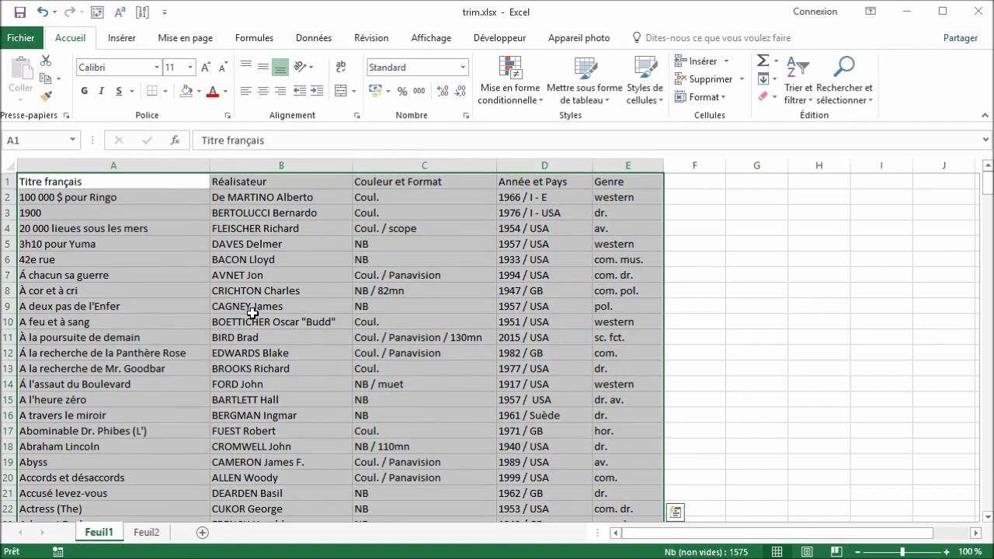
click(796, 319)
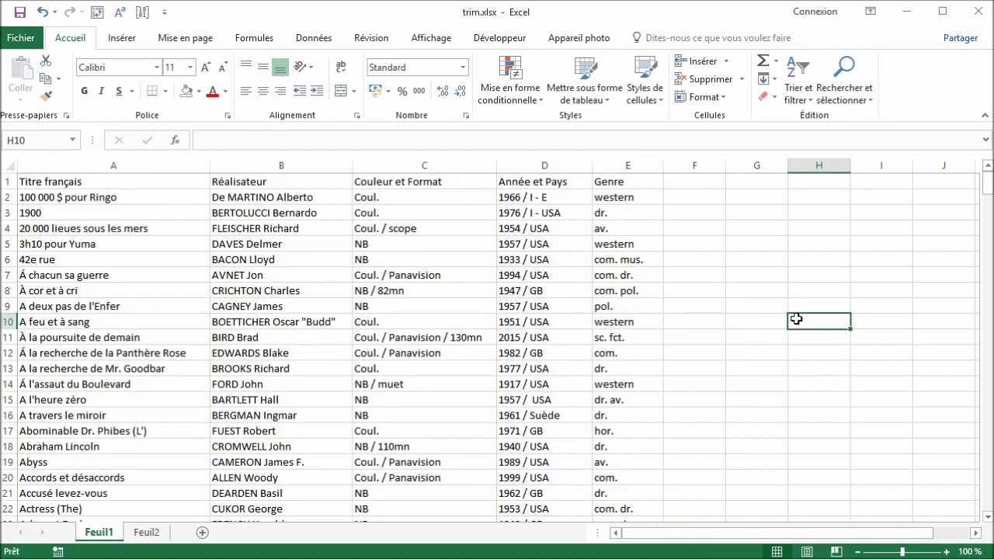
click(551, 314)
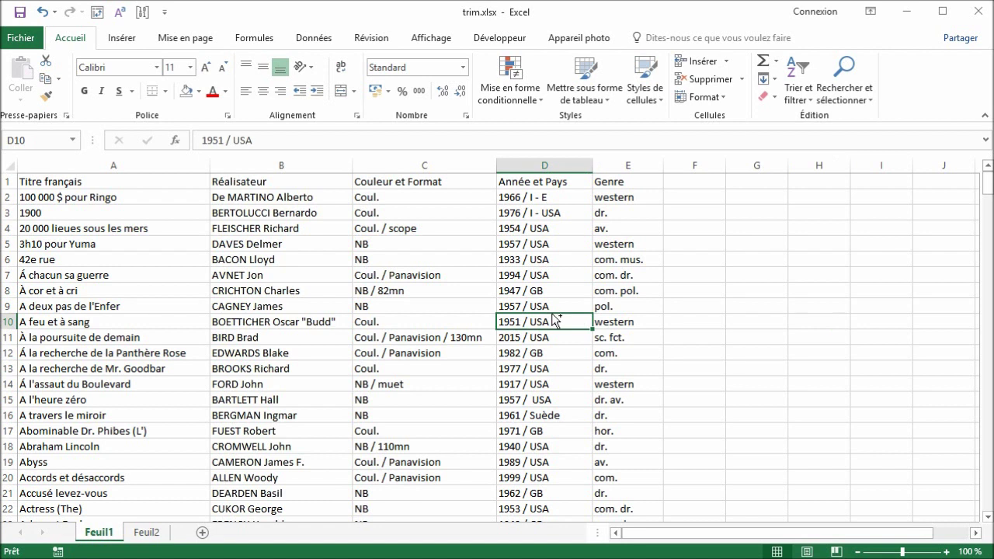
key(ctrl+a)
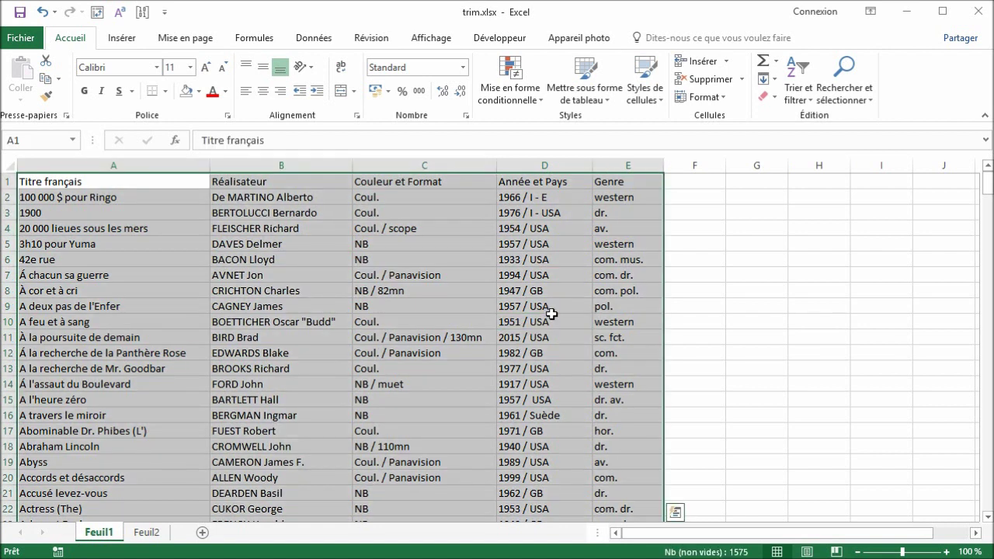
- On the CAGNEY James cell, open and close the fill colour choices, then show the Développeur tab
click(285, 306)
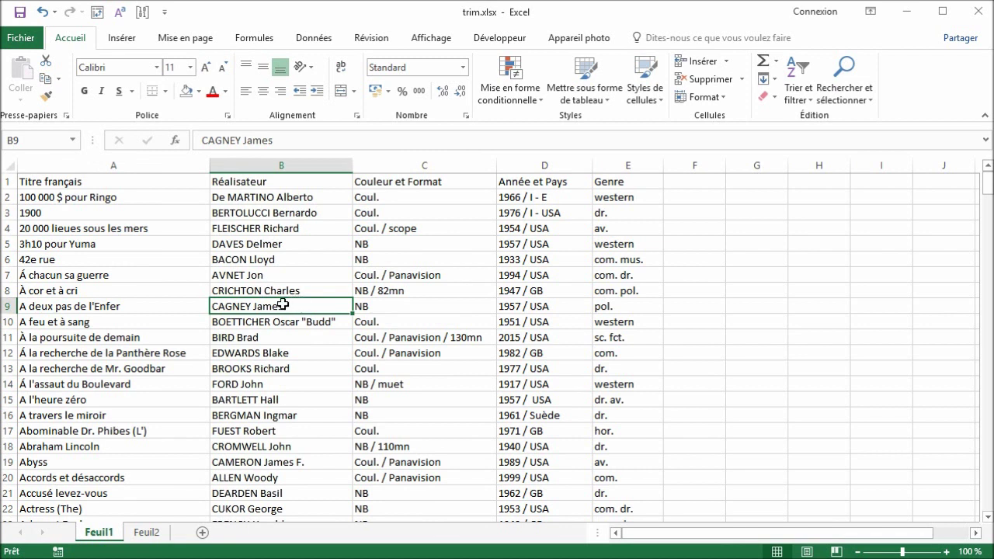
click(199, 91)
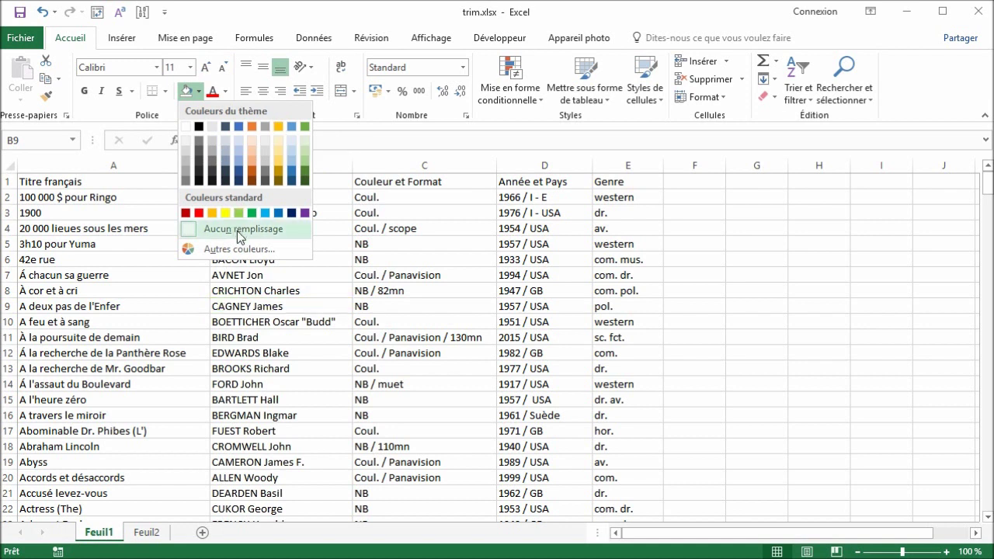
click(133, 334)
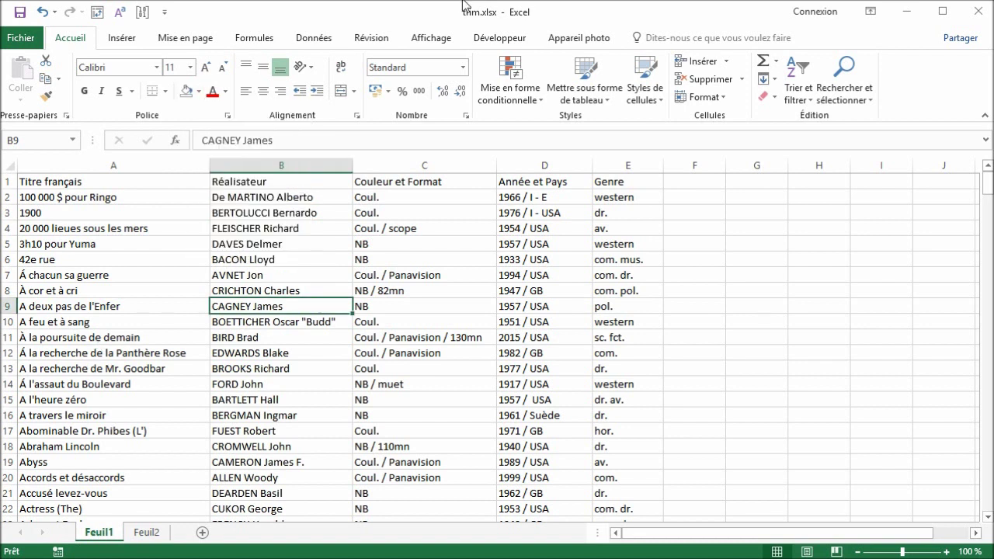
click(495, 37)
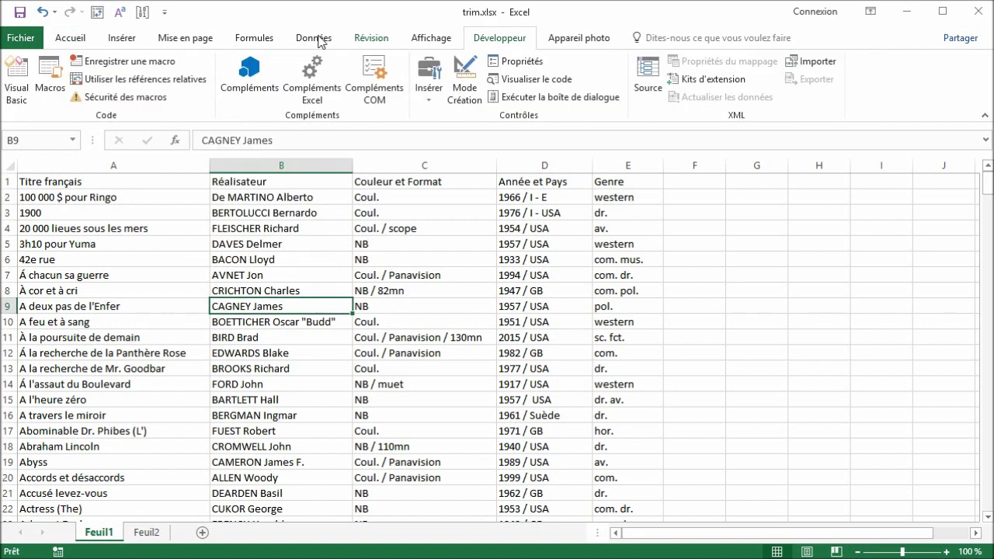
- Start recording a new macro and select the whole film table with Ctrl+A
click(157, 63)
click(366, 453)
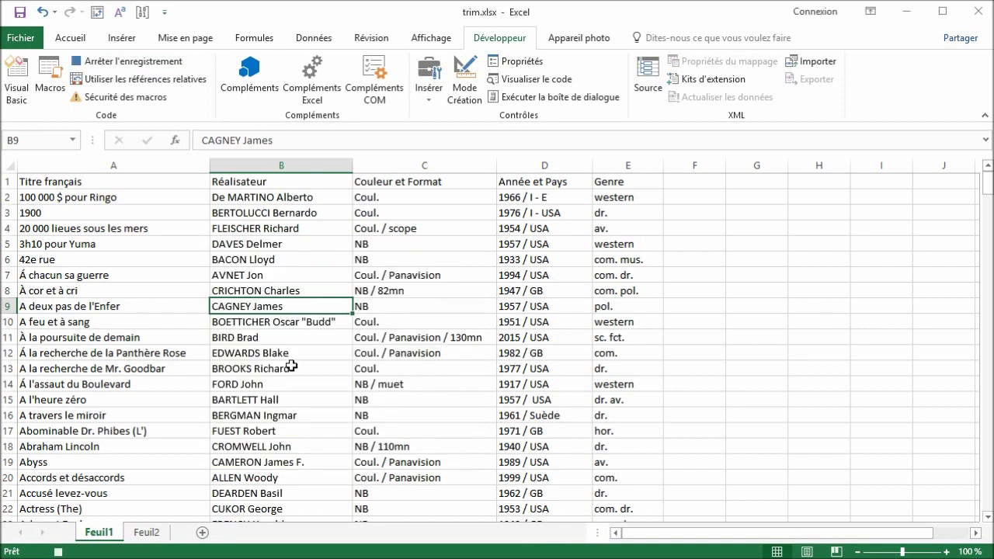
key(ctrl+Home)
key(ctrl+a)
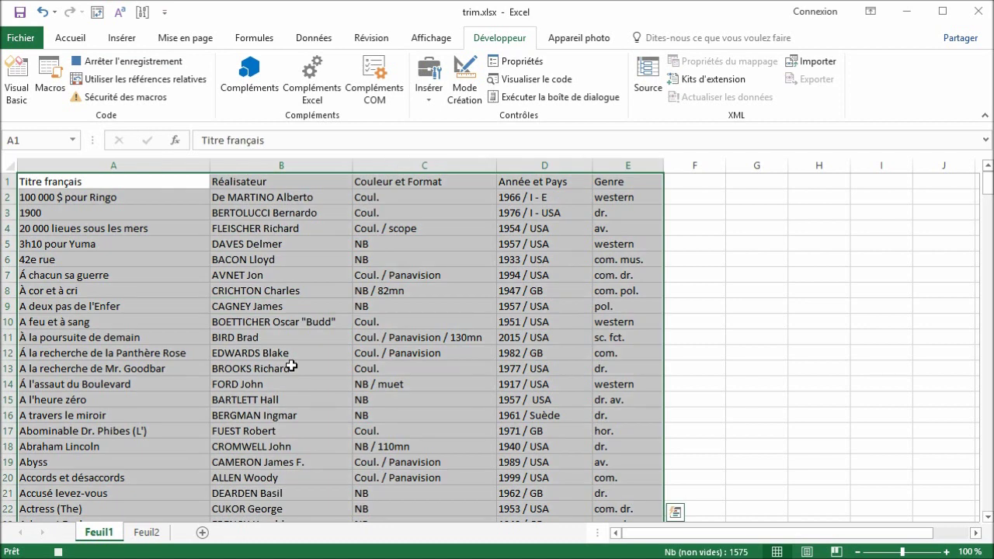
- Fill cell A6 gold, remove the fill, stop recording, and open the VBA editor
click(131, 264)
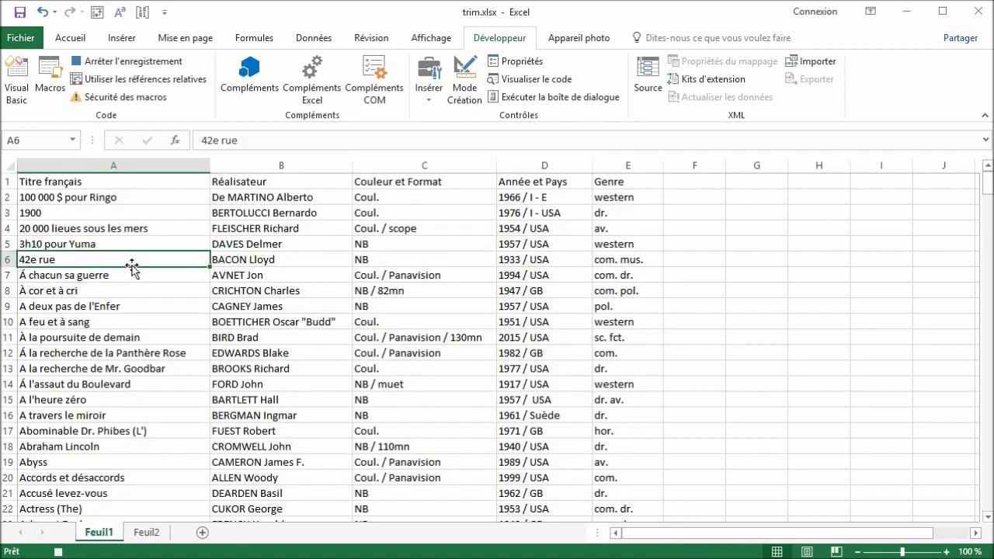
click(71, 39)
click(200, 91)
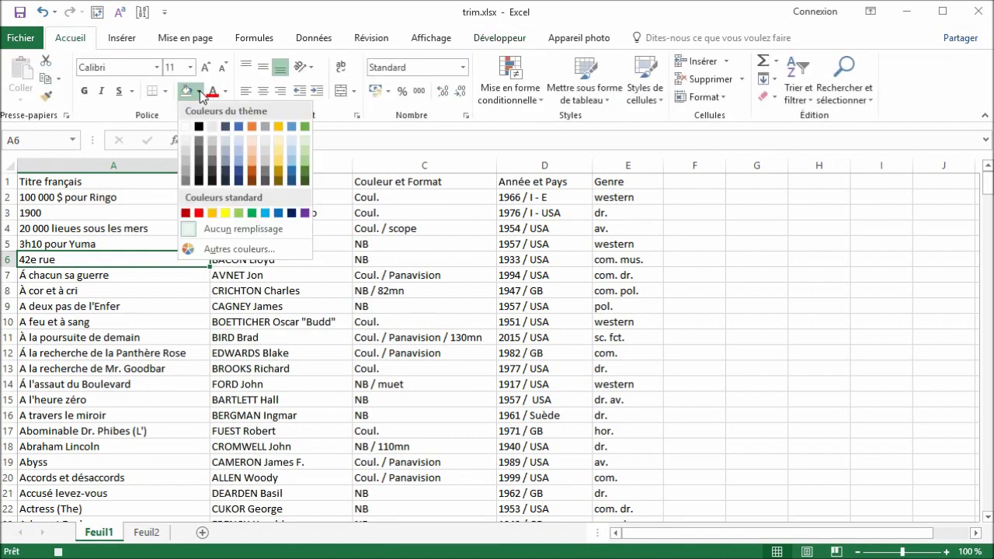
click(279, 127)
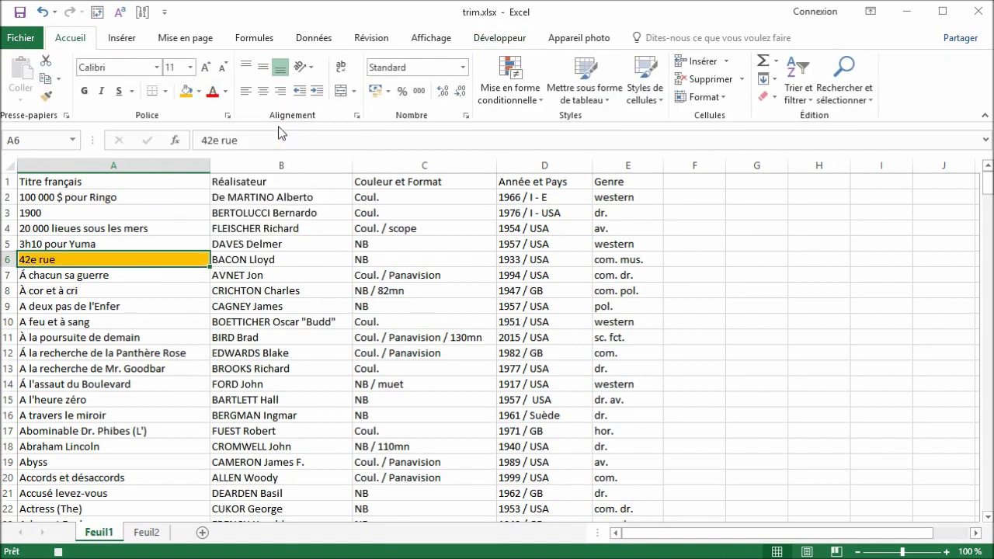
click(199, 93)
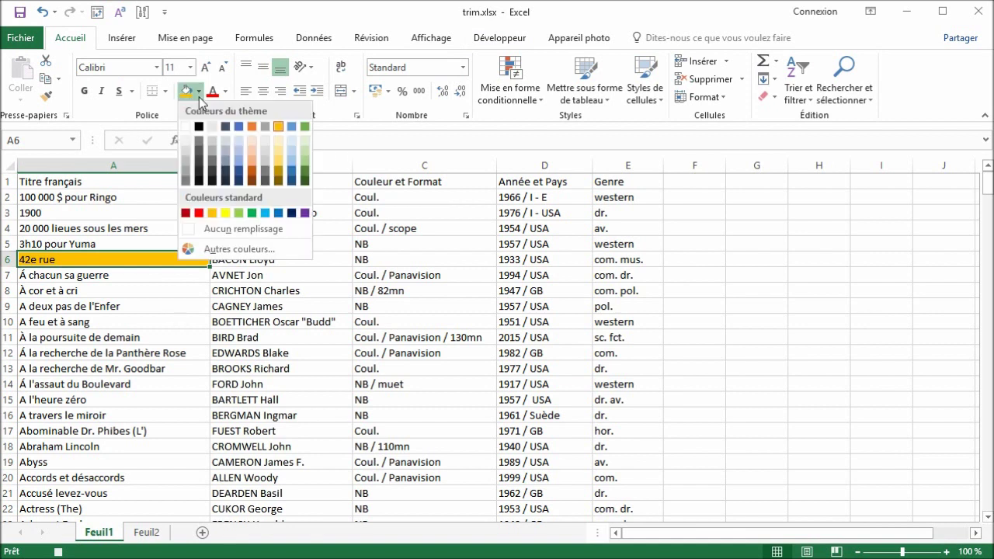
click(236, 229)
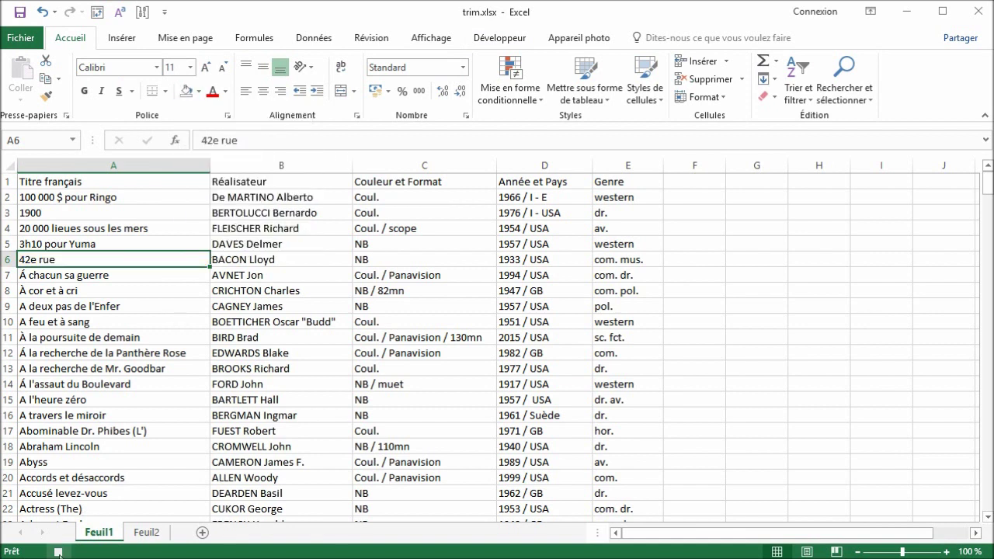
click(59, 553)
key(alt+F11)
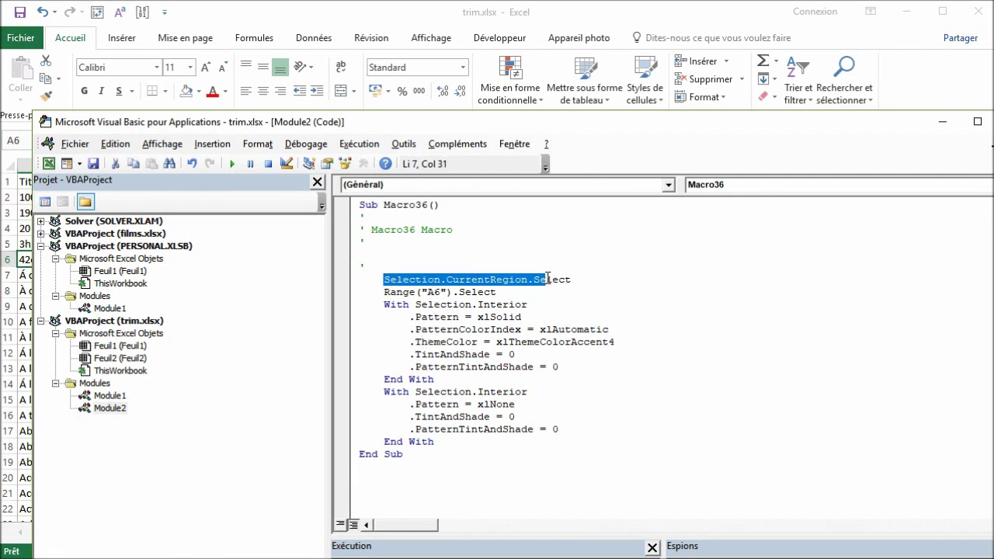
- Review Macro36's CurrentRegion, A6 selection, Interior colour and xlNone pattern statements
drag(386, 278, 571, 281)
drag(385, 292, 490, 293)
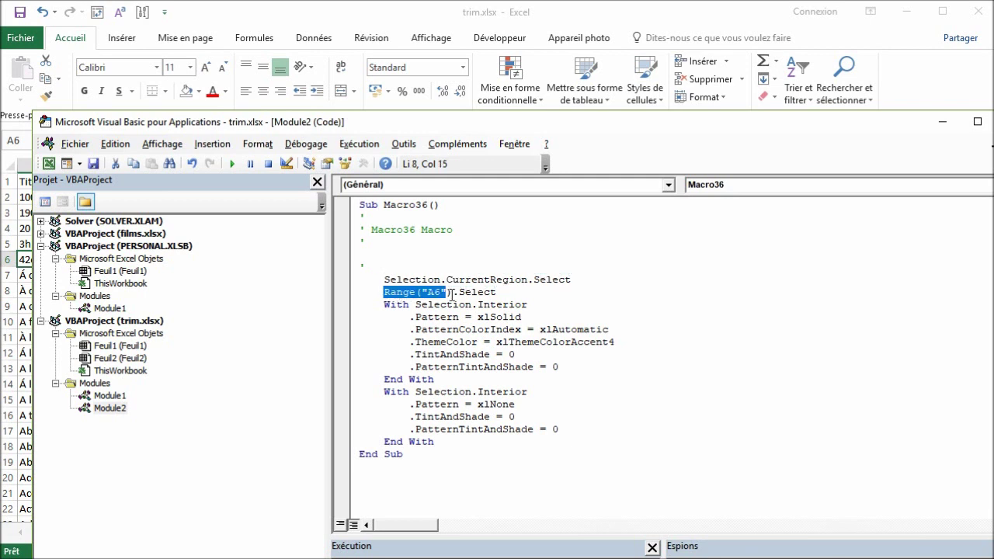
drag(416, 304, 528, 304)
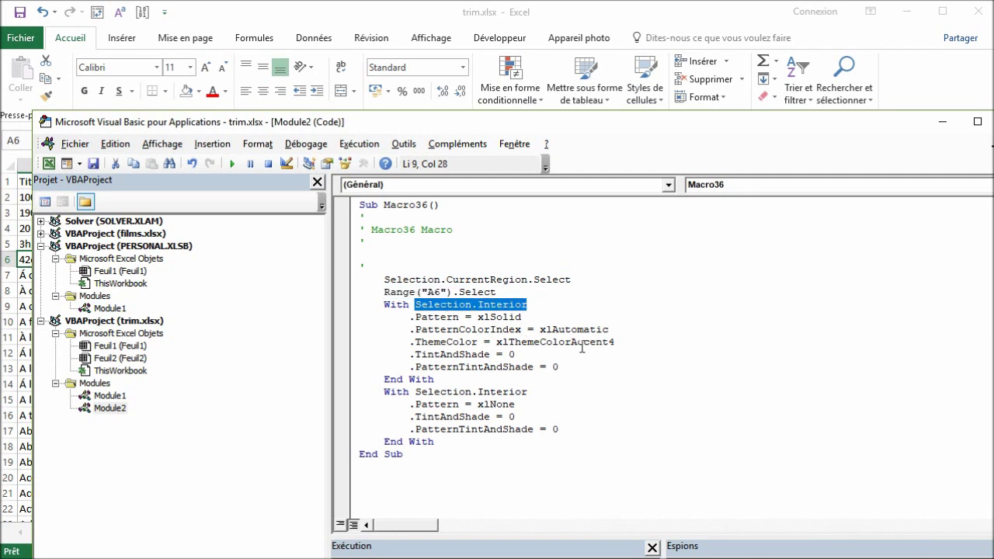
drag(615, 343, 540, 343)
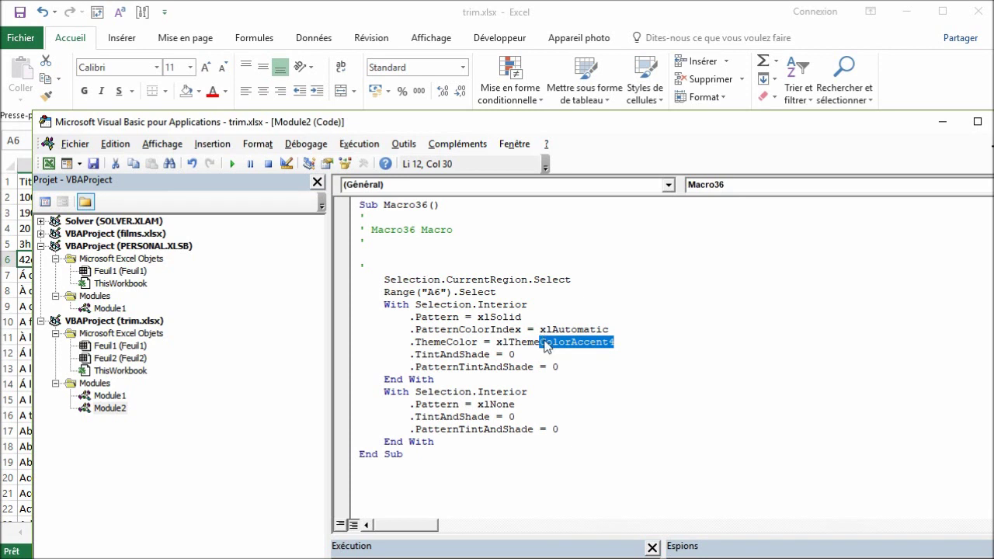
click(615, 345)
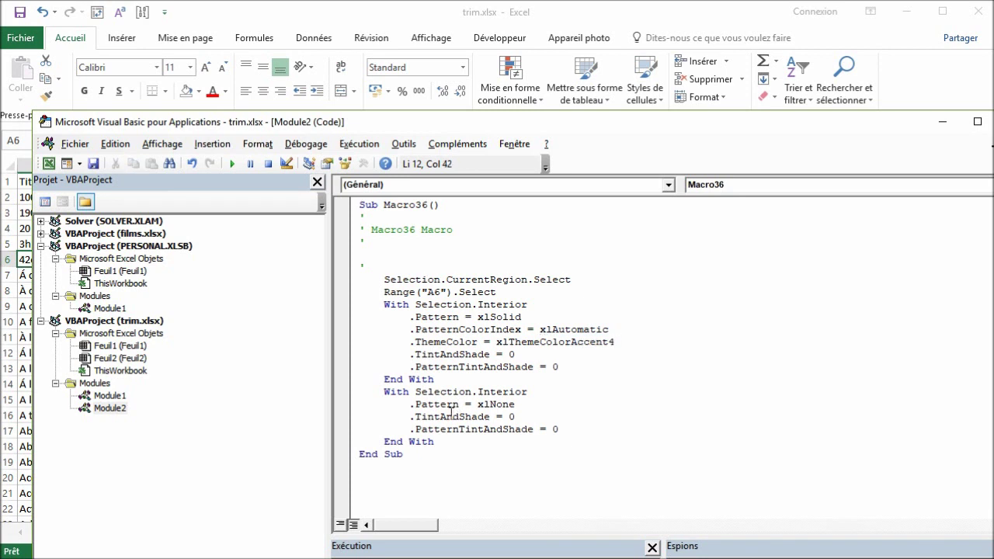
double_click(491, 404)
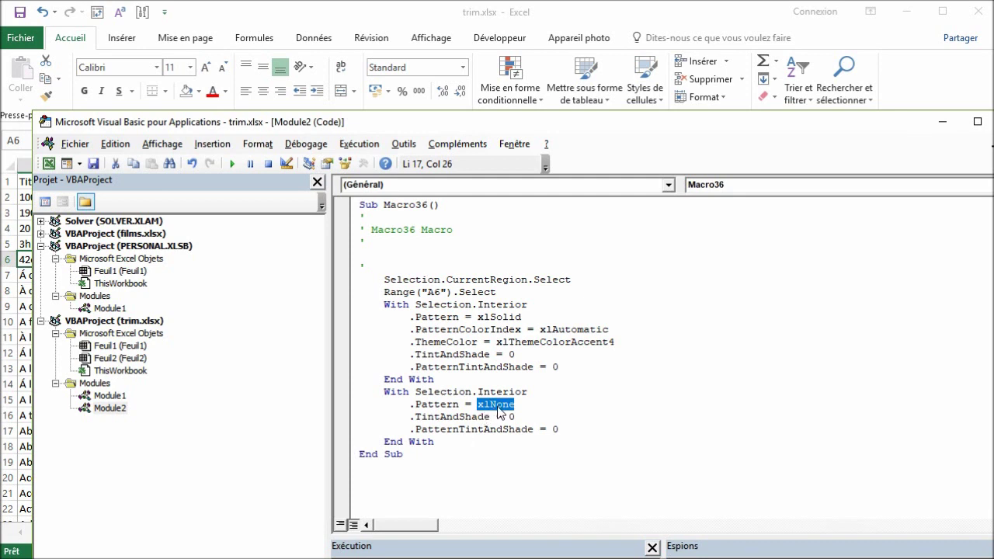
click(510, 417)
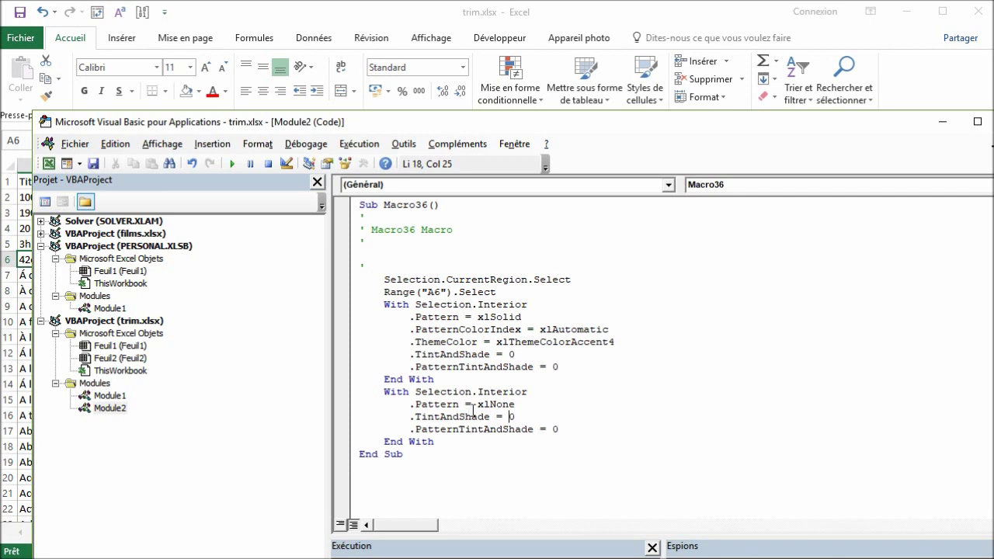
- Declare 'sub espaces' on a new line above Macro36 and select the CurrentRegion statement for copying
click(361, 204)
key(Return)
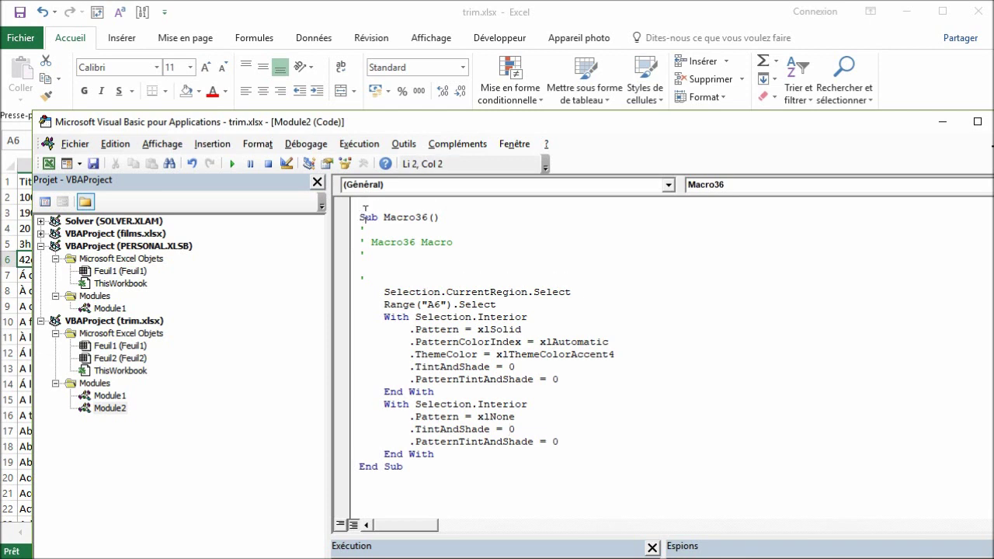
key(Up)
text(sub e)
text(spaces()
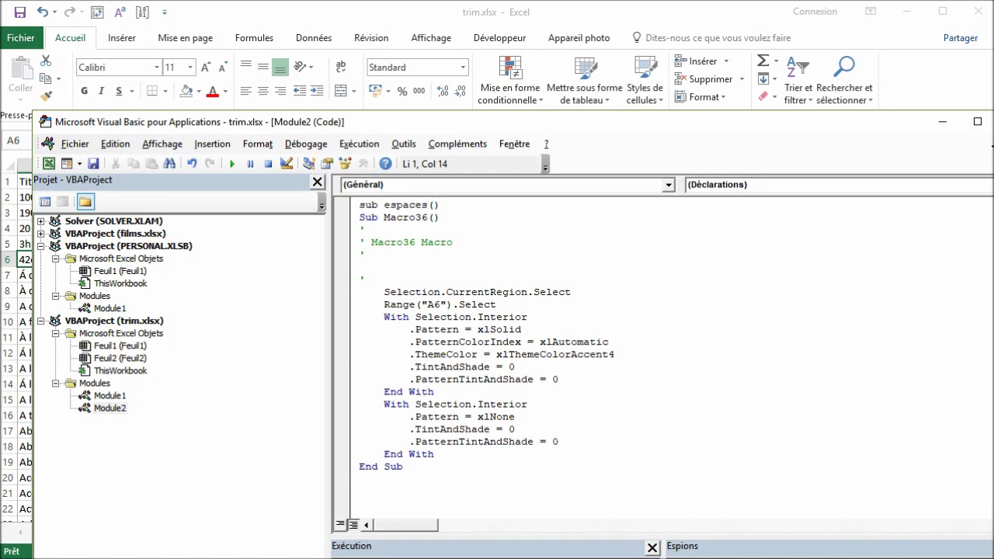
key(Return)
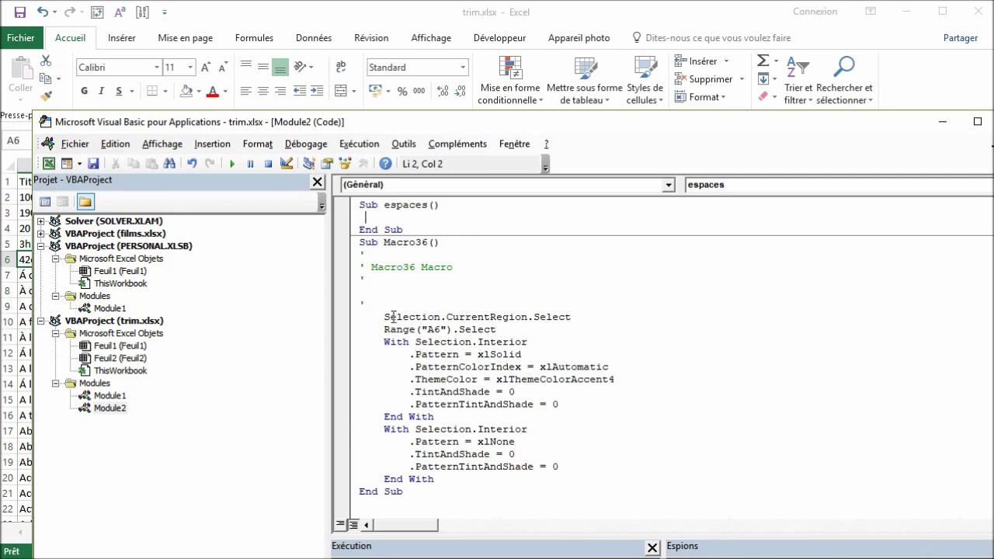
drag(386, 316, 570, 319)
key(ctrl+c)
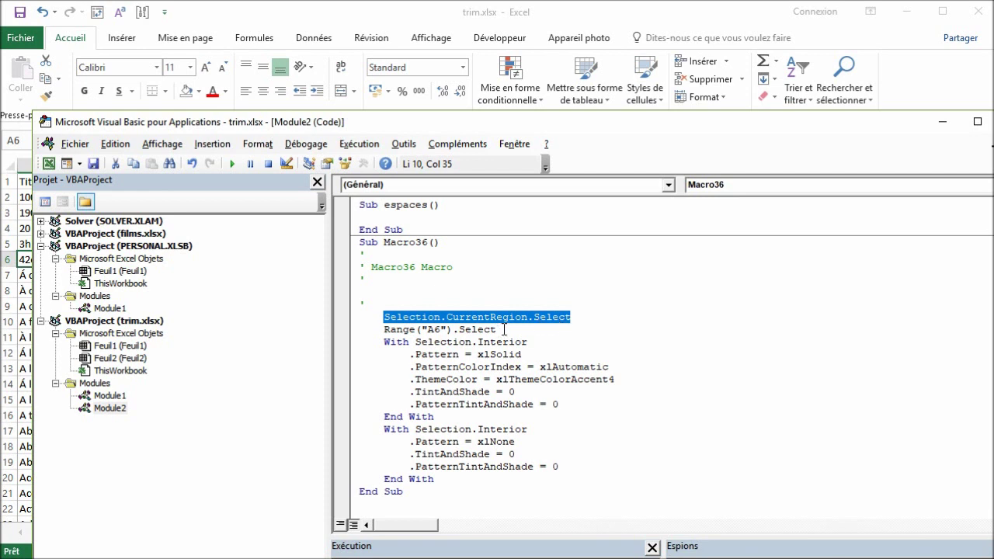
- Back in the sheet, select cells B8, G8 and E8 of the film list
click(25, 339)
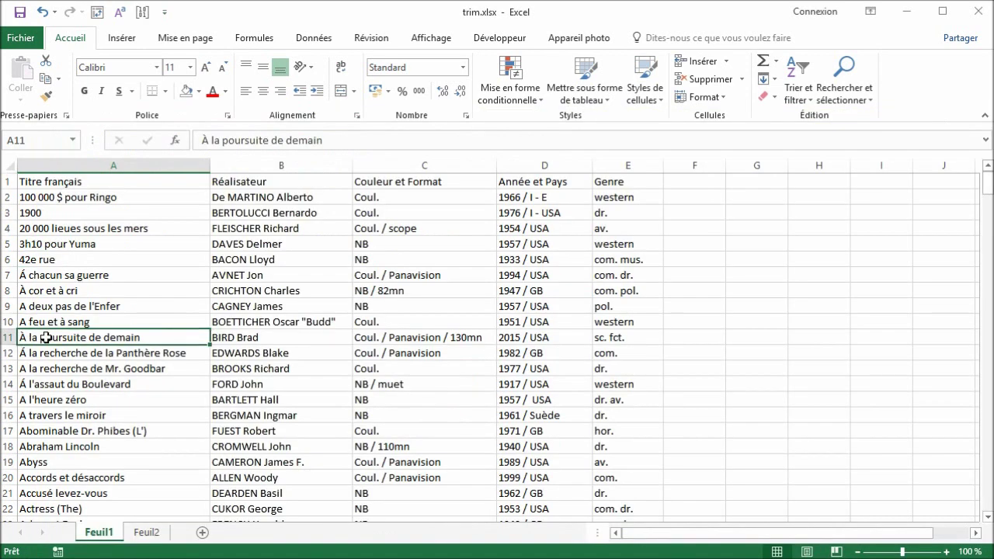
click(331, 292)
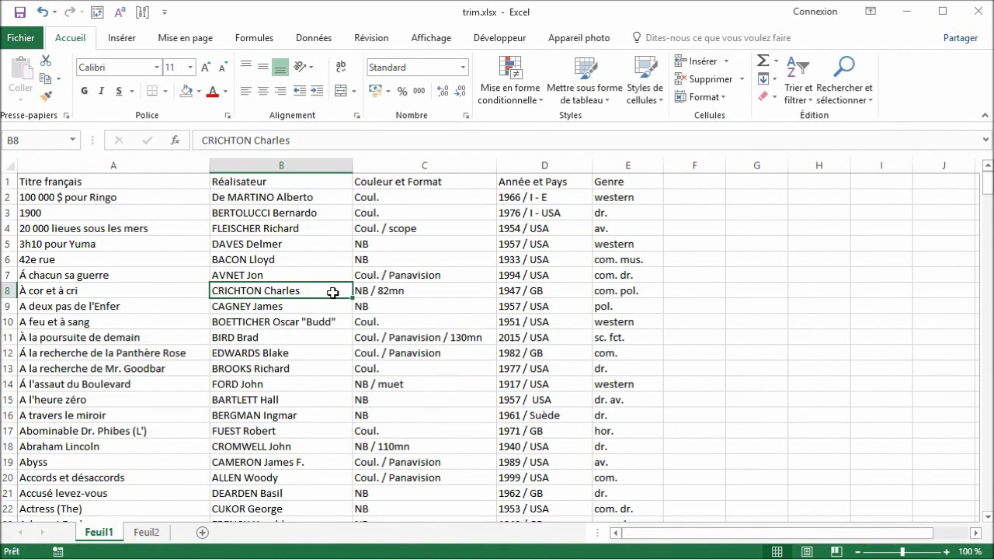
click(754, 291)
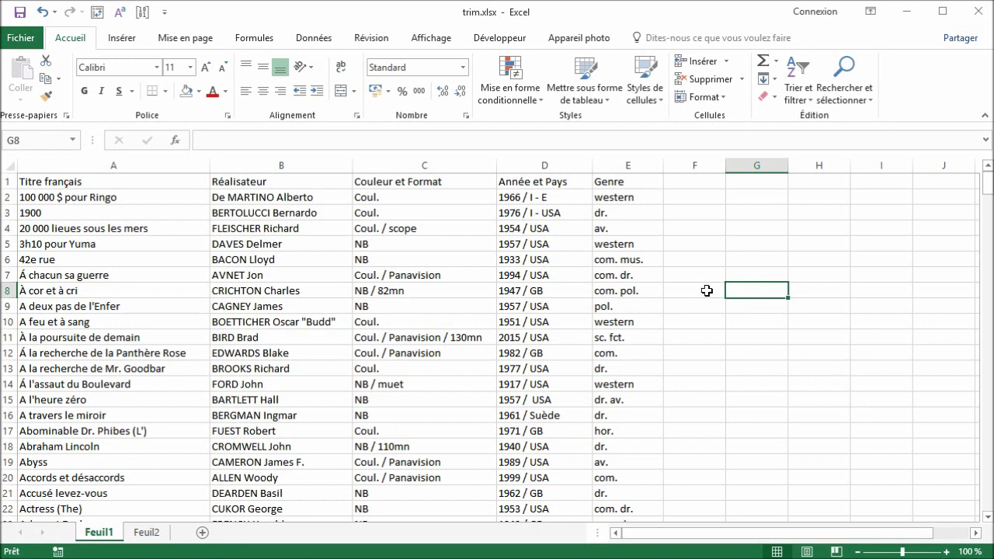
click(631, 291)
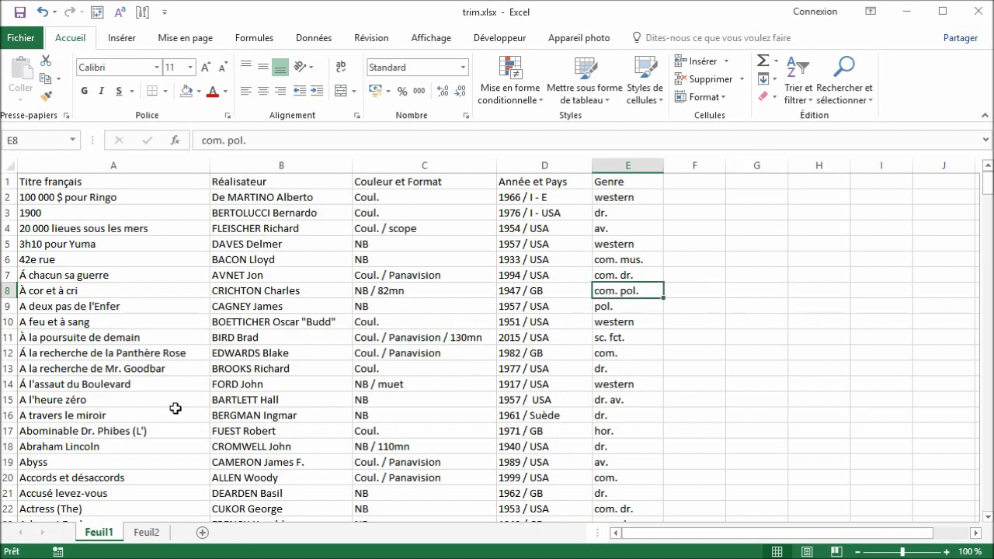
- In Sub espaces, write 'If ActiveCell.Value <> "" Then' followed by 'End If'
key(alt+F11)
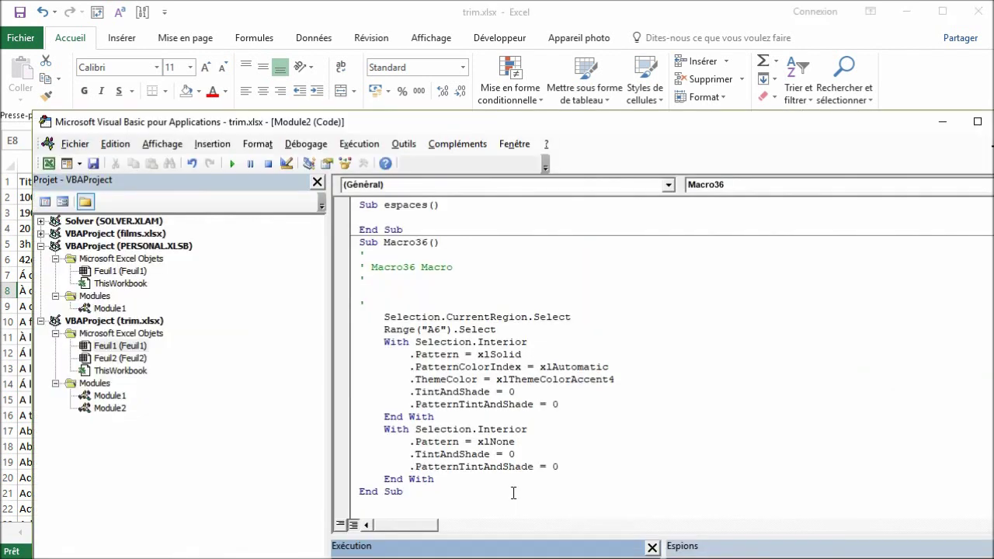
click(403, 219)
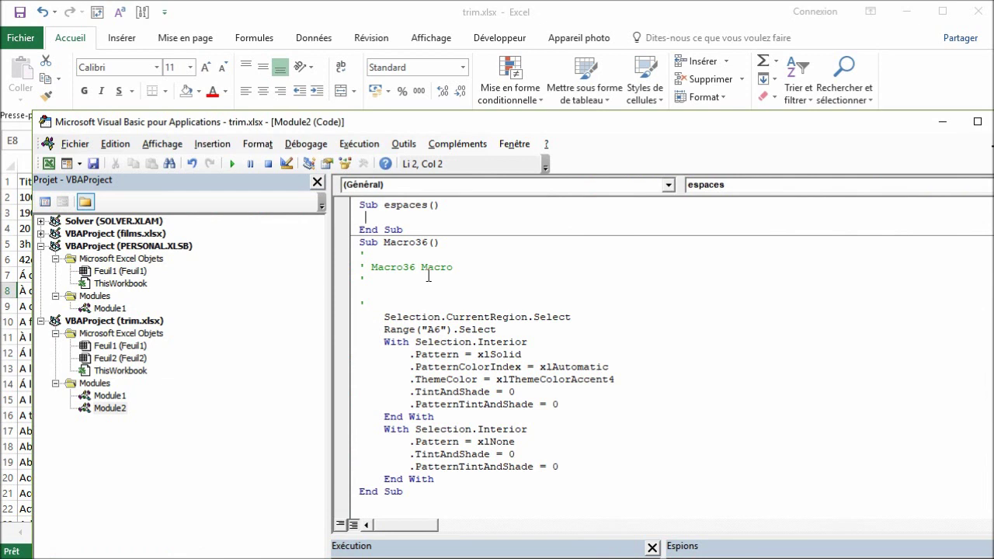
text(ifacti)
text(vecell.)
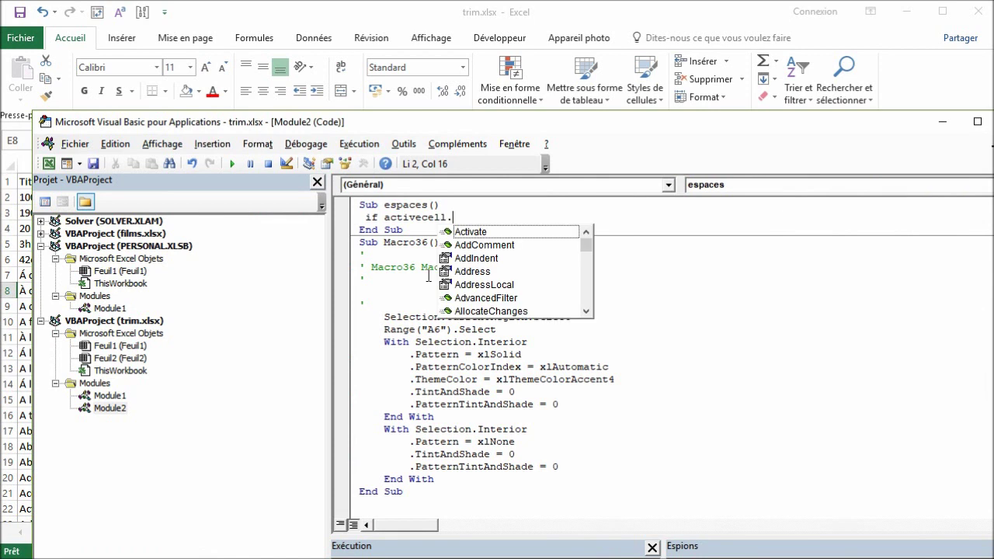
text(val)
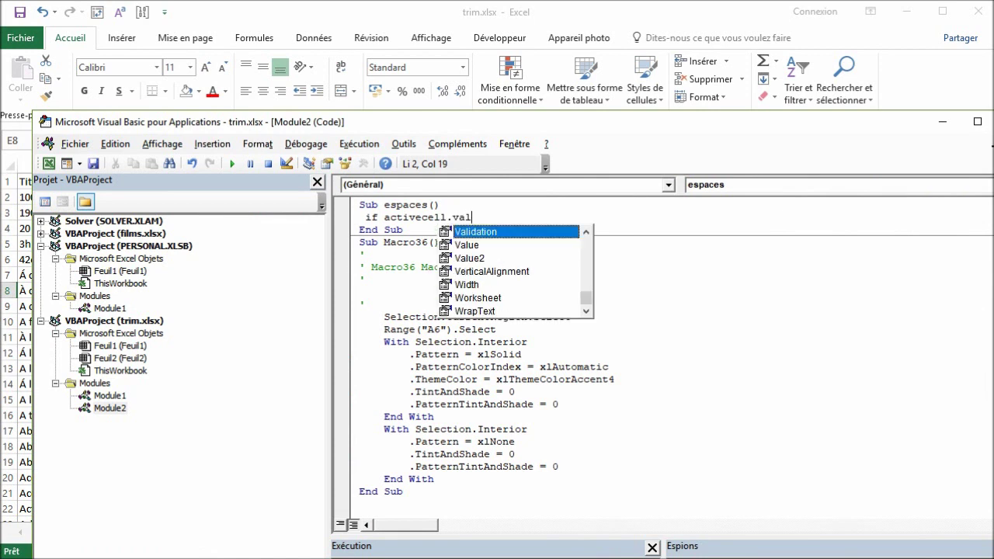
text(u)
key(Tab)
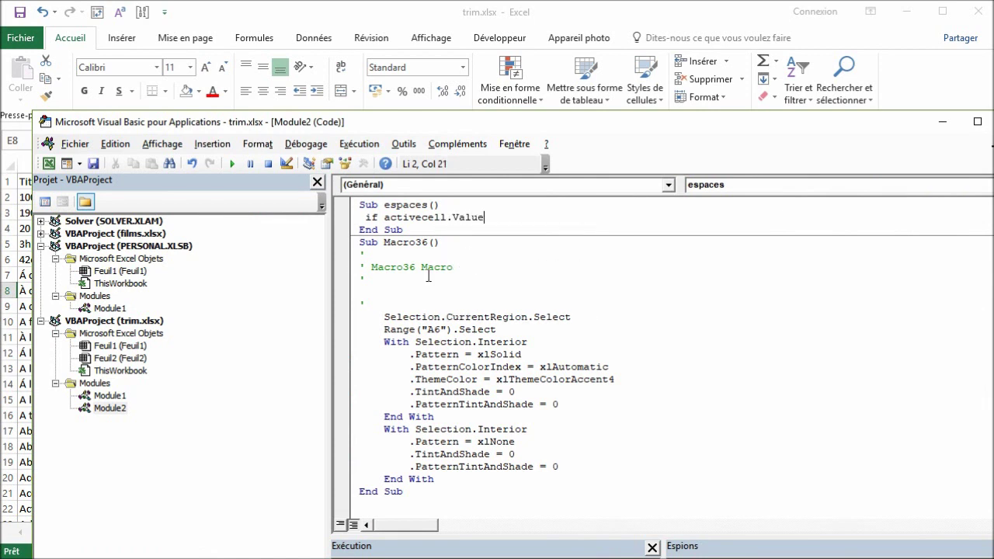
text(<>"" )
text(then)
key(Return)
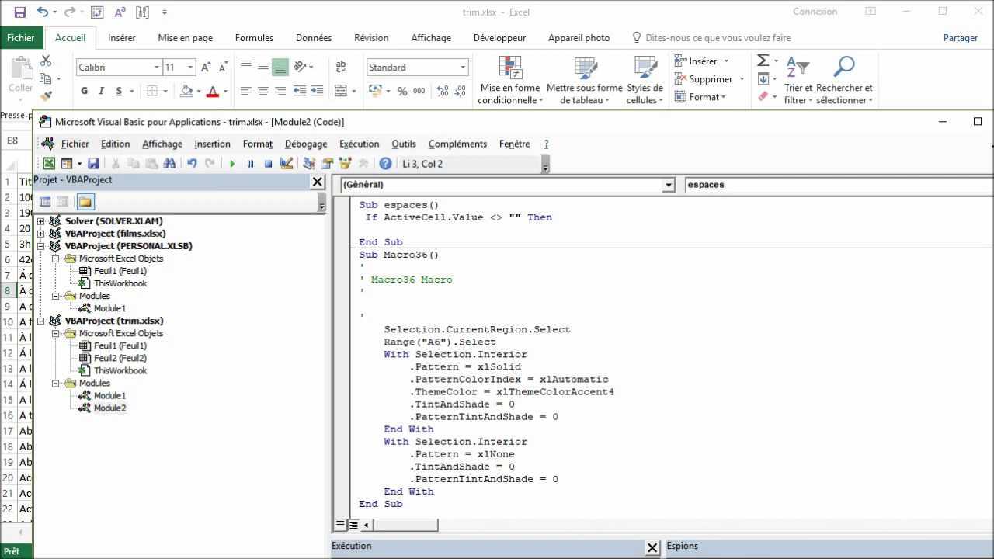
text(end )
text(if)
- Paste Selection.CurrentRegion.Select from Macro36 onto a blank line inside the If block
click(610, 218)
key(Return)
drag(572, 341, 395, 342)
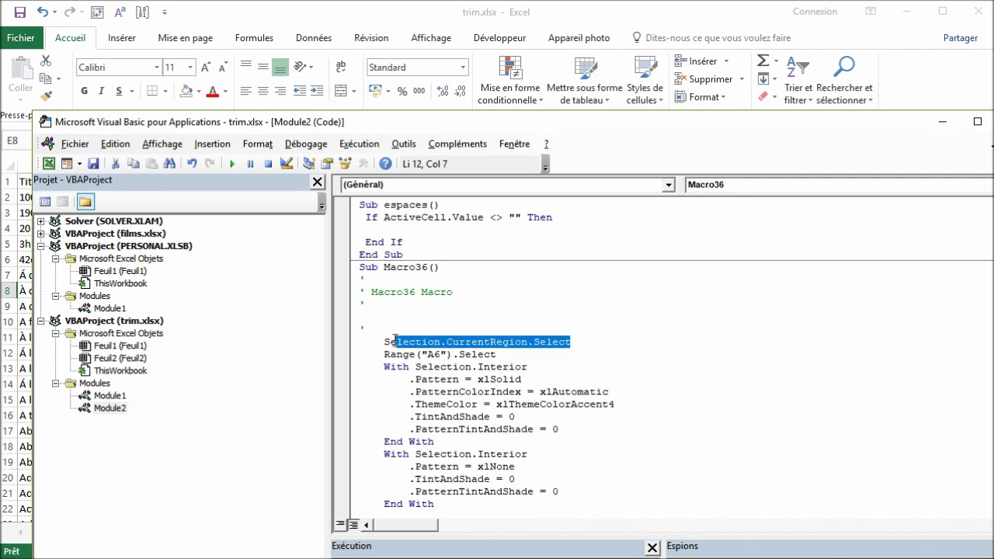
click(395, 231)
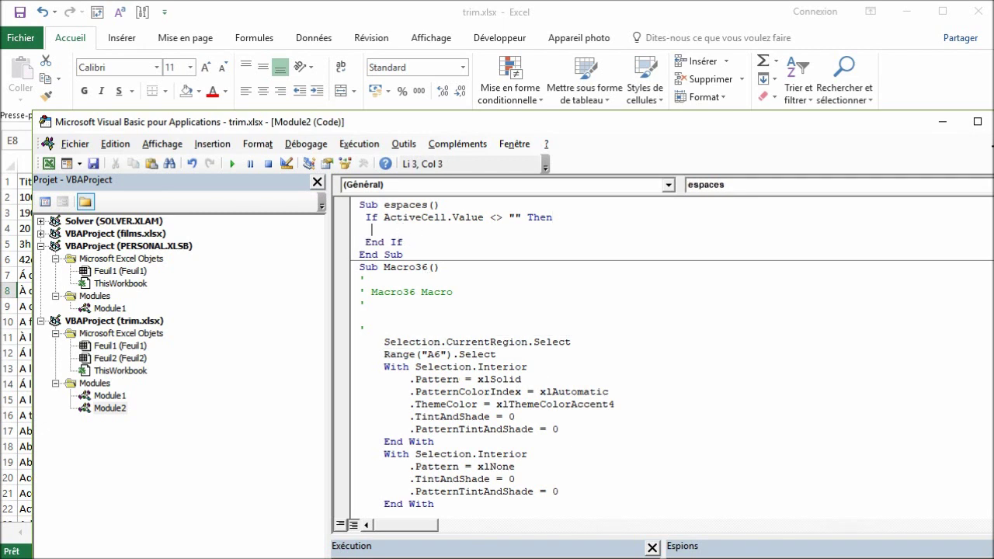
key(ctrl+v)
click(440, 230)
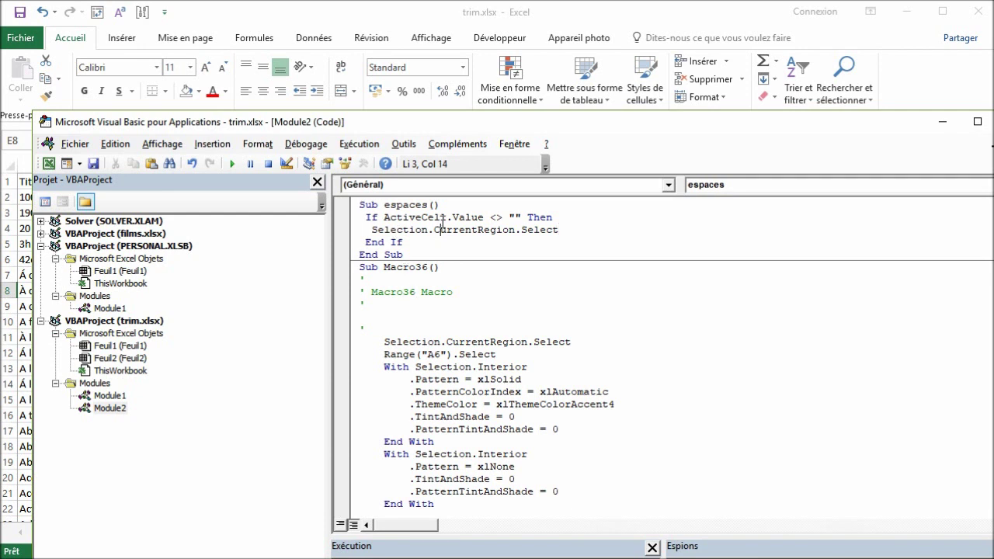
- Test espaces from empty cell G4 and from D4, selecting the whole film table
drag(440, 126, 439, 354)
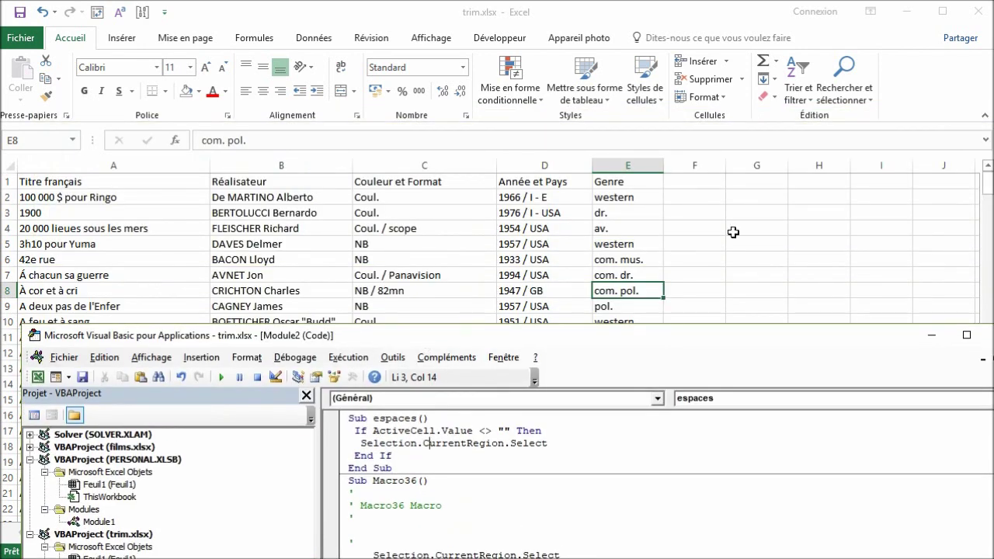
click(759, 230)
key(alt+F11)
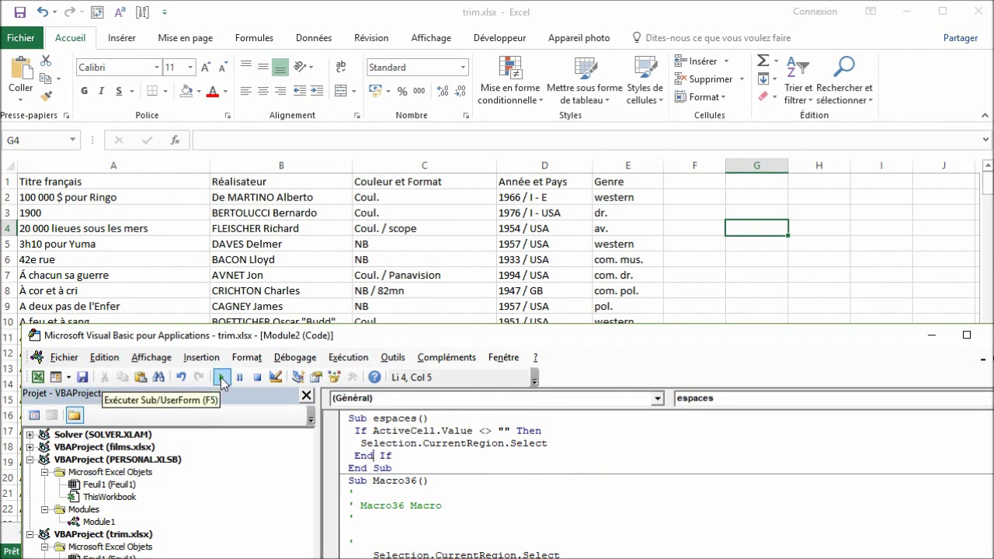
click(517, 227)
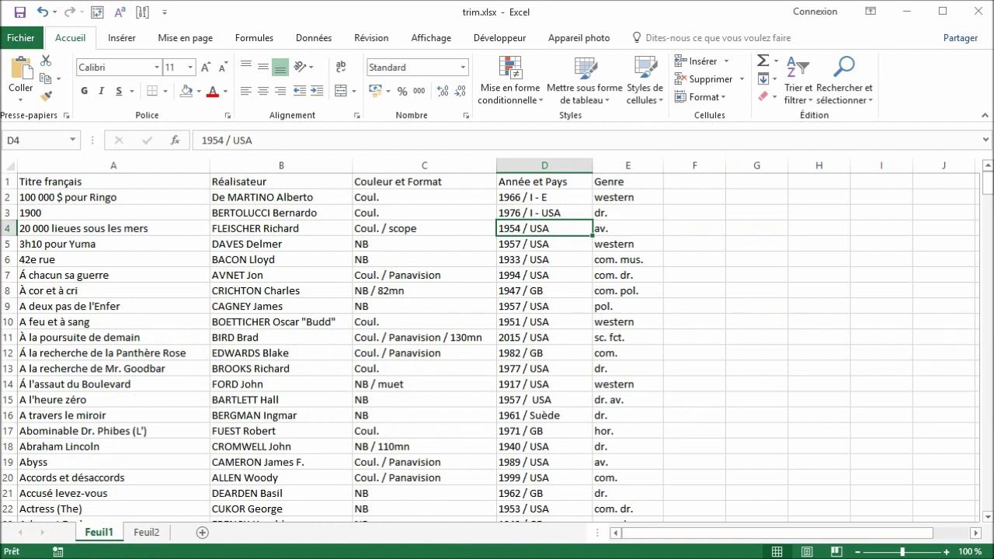
key(alt+F11)
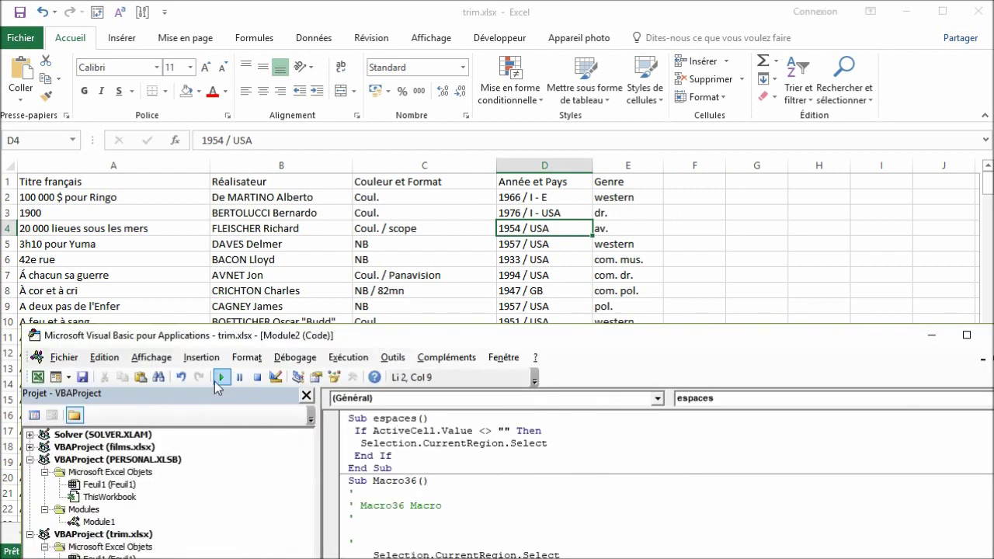
click(215, 379)
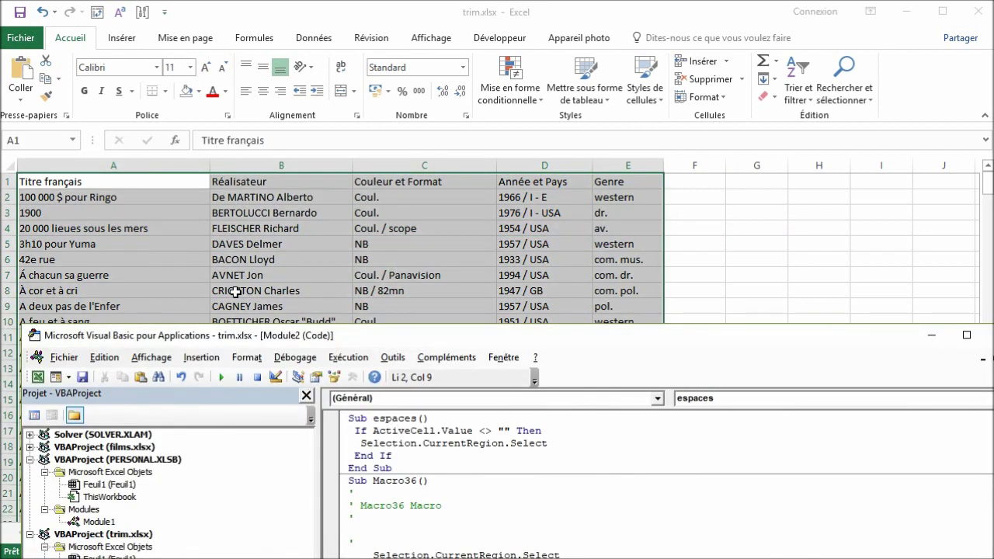
- Deselect by choosing B5, then raise the editor window to show more code
click(343, 250)
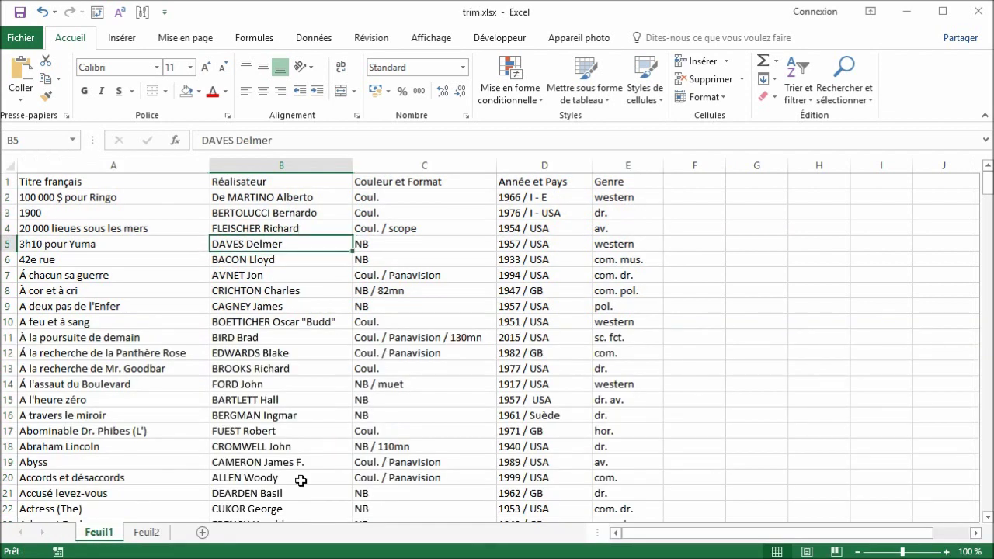
key(alt+F11)
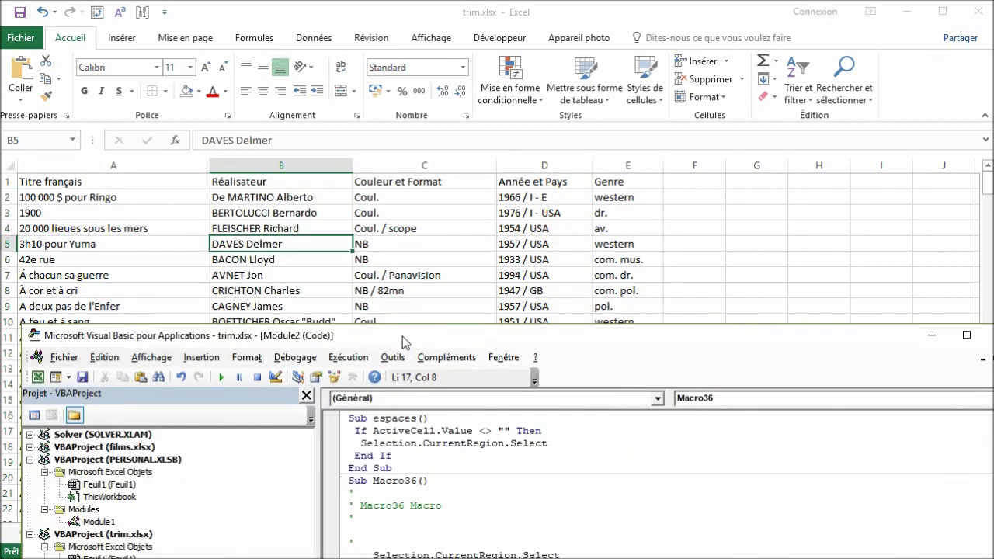
drag(402, 336, 396, 257)
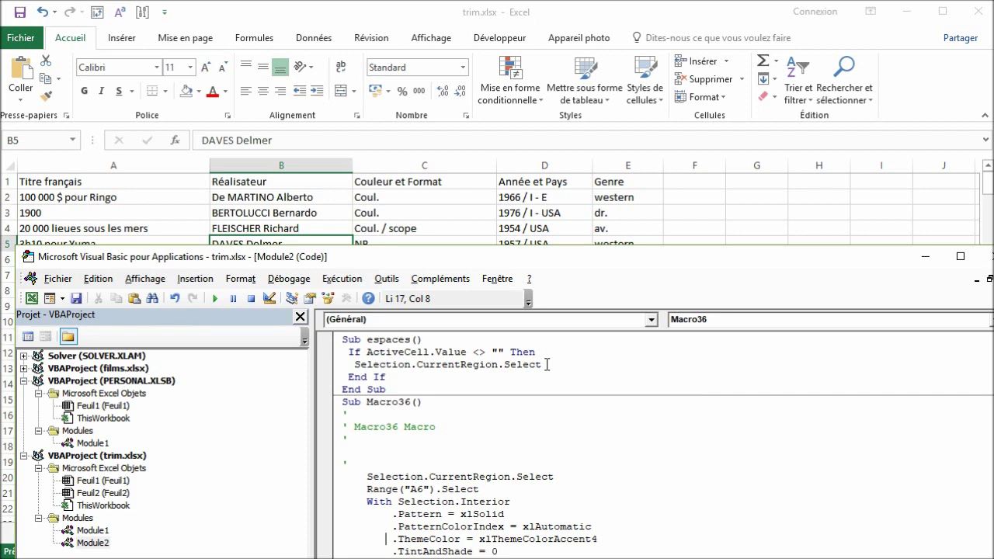
- Add 'Dim cellule As Range' directly under the Sub espaces() header
click(432, 342)
key(Return)
text(di)
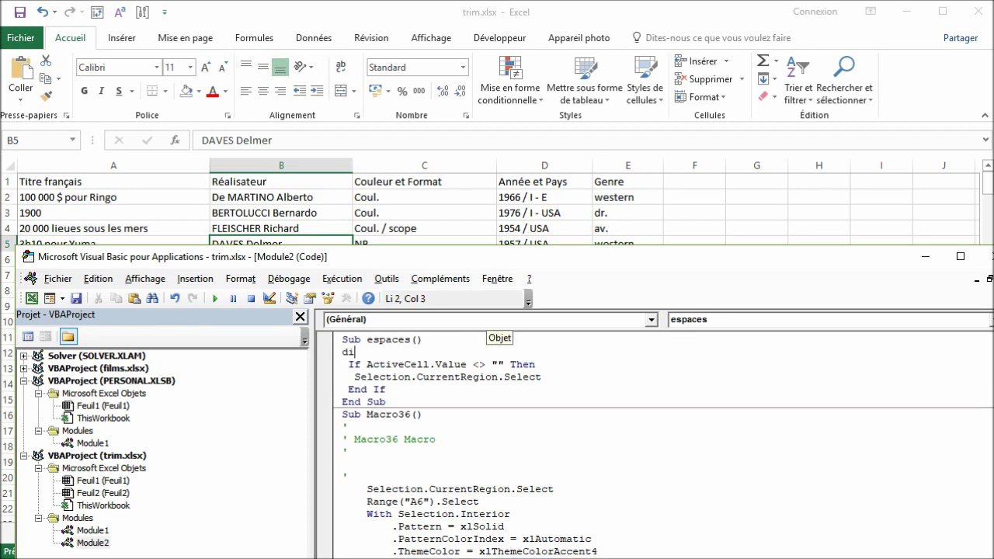
key(BackSpace)
key(BackSpace)
text(d)
text(im cellule)
text( as rang)
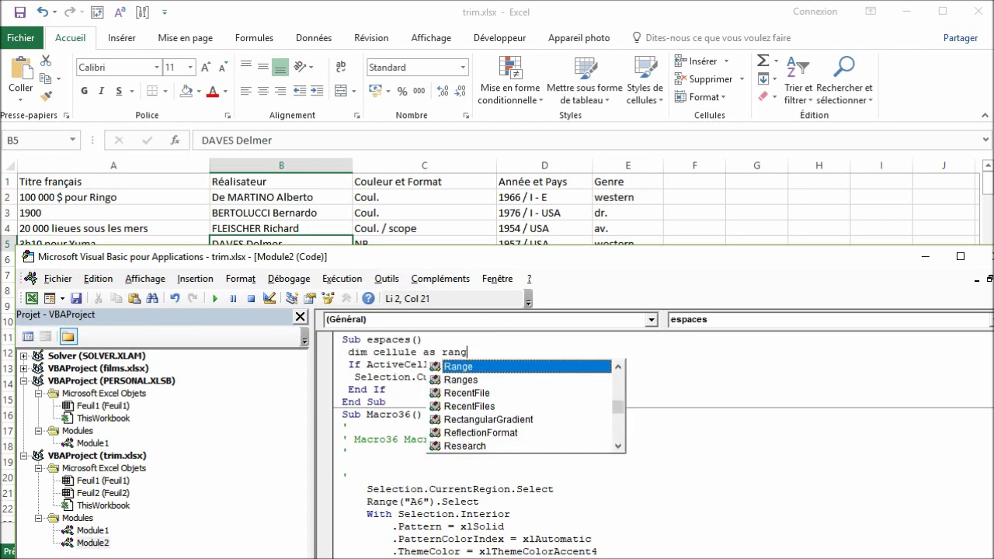
text(e)
click(399, 402)
- After the CurrentRegion line, add a 'For Each cellule In Selection' … 'Next' loop with a blank line inside
click(567, 377)
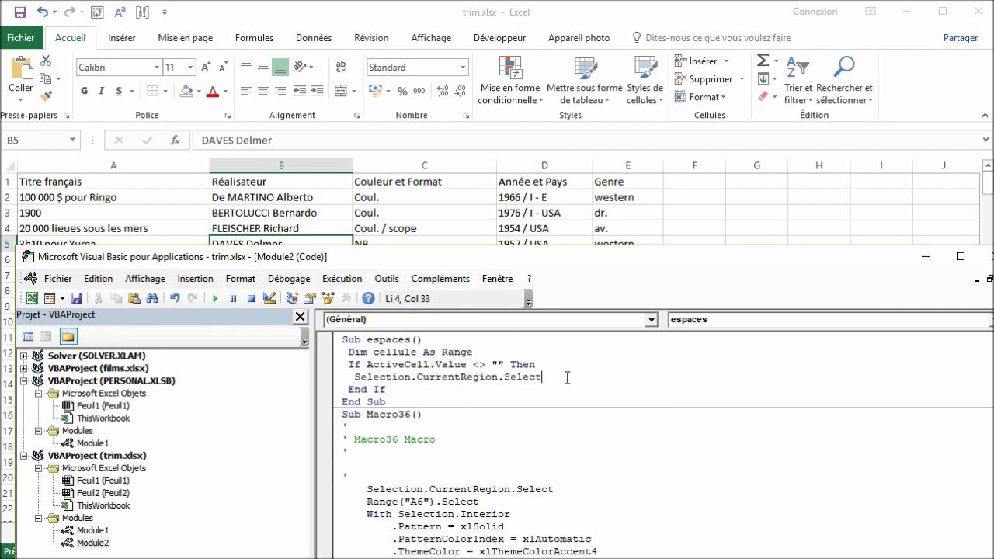
key(Return)
text(for e)
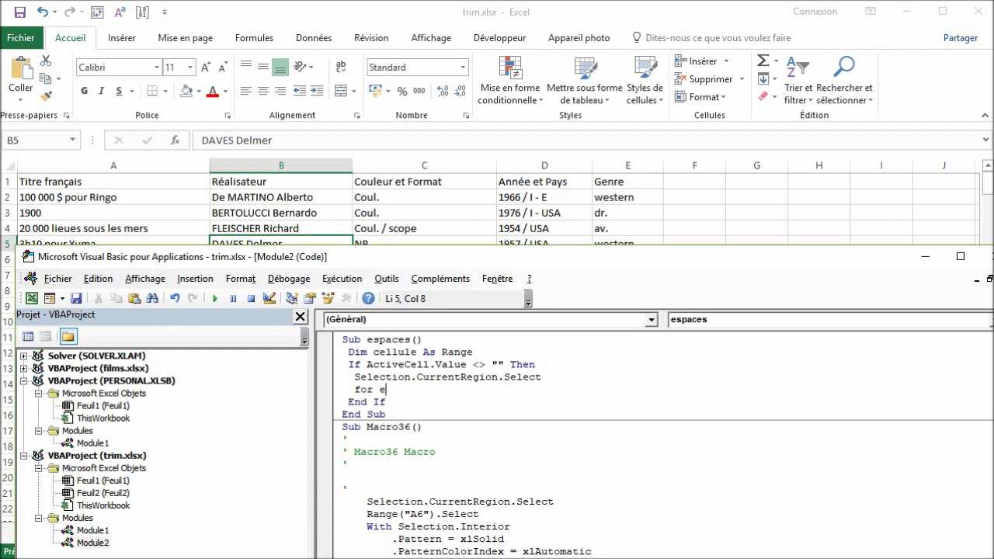
text(ach cellule )
text(in )
text(selection)
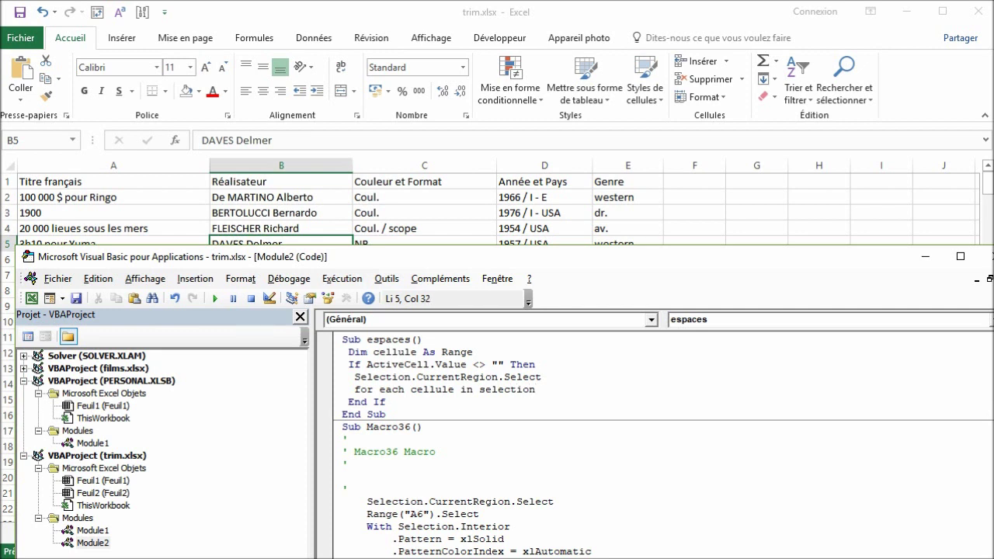
key(Return)
text(next)
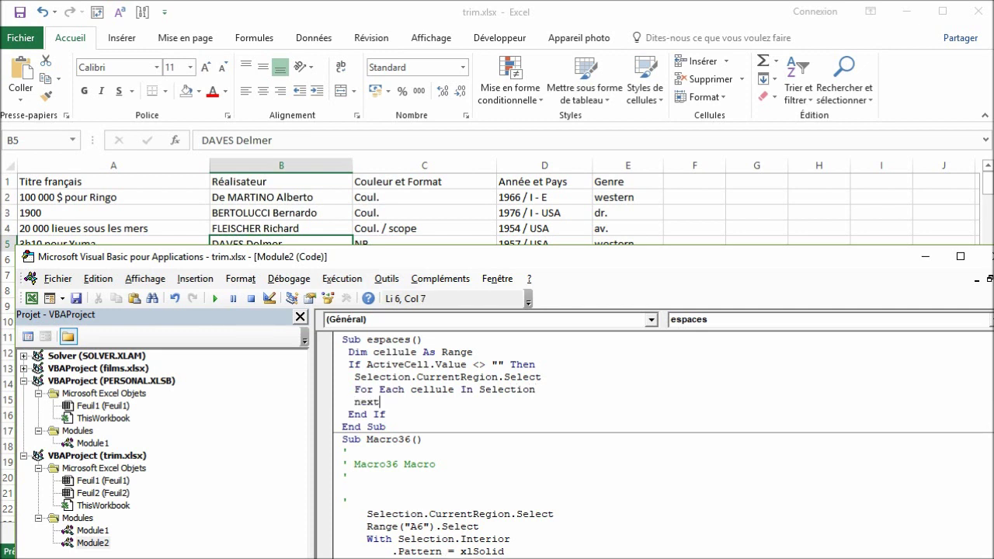
click(575, 391)
key(Return)
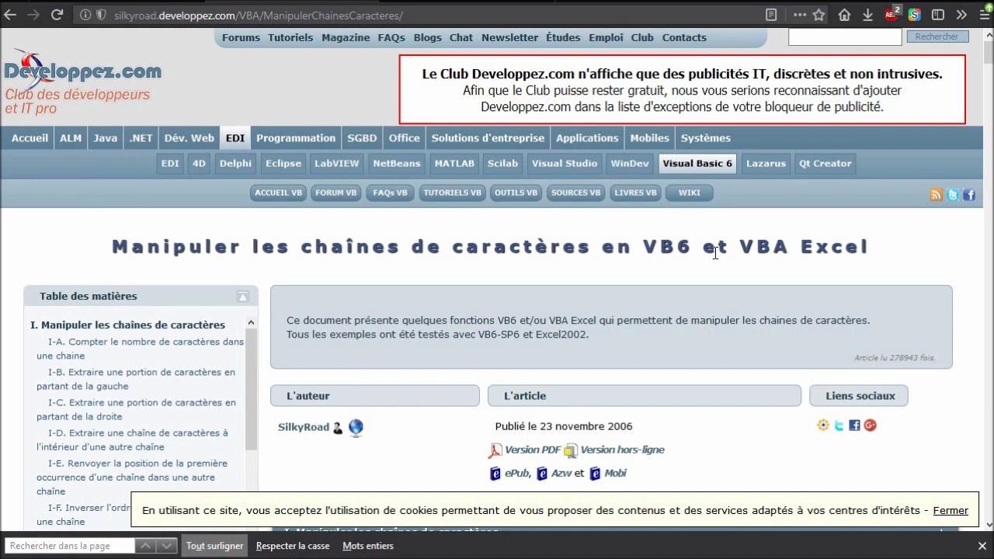
- Read the article's first string-function sections, highlighting the Len example
scroll(551, 352, down, 3)
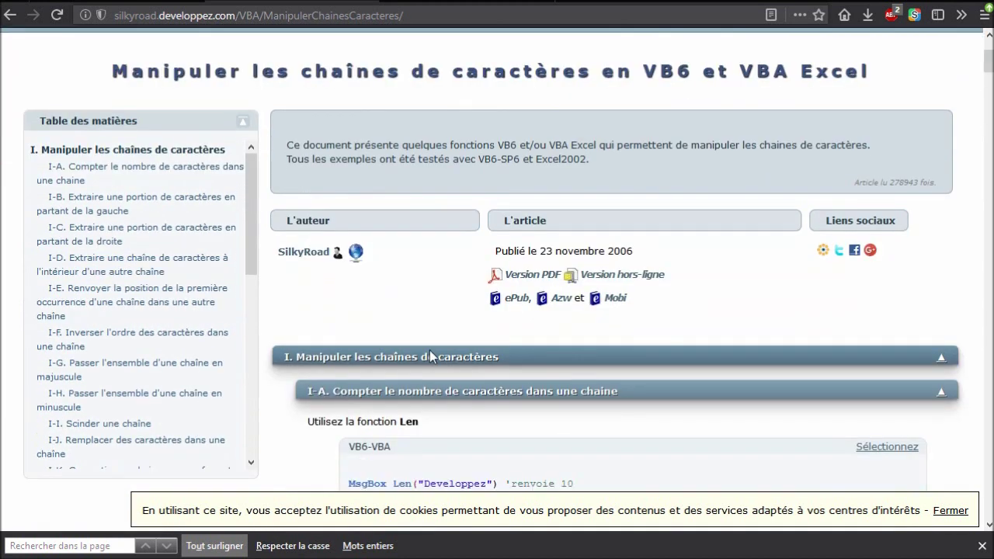
scroll(429, 353, down, 3)
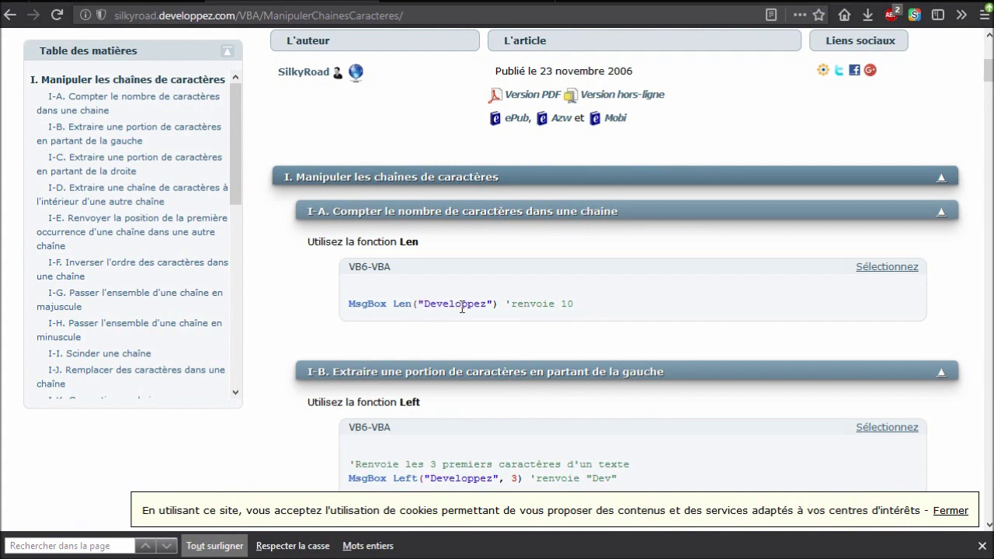
drag(393, 304, 492, 303)
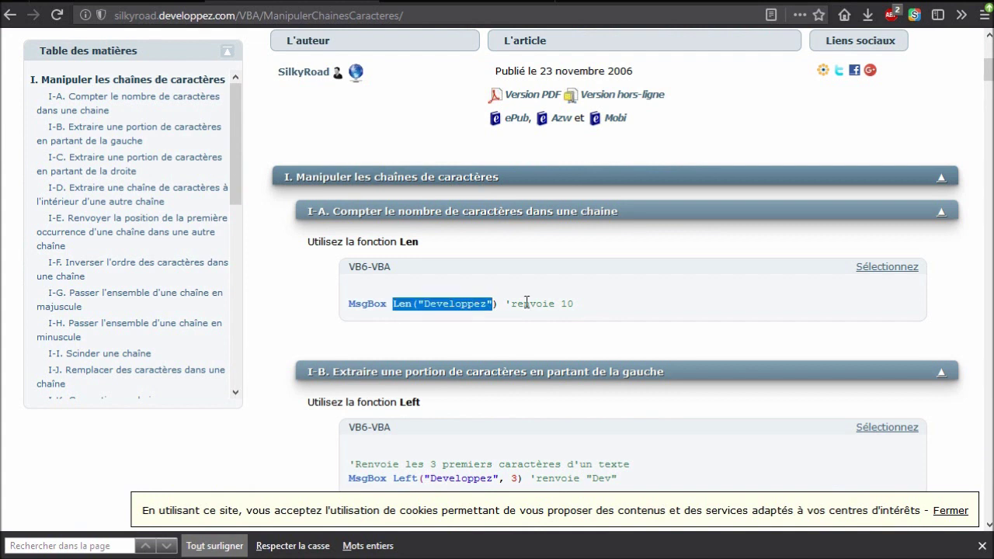
scroll(527, 302, down, 3)
drag(393, 301, 399, 301)
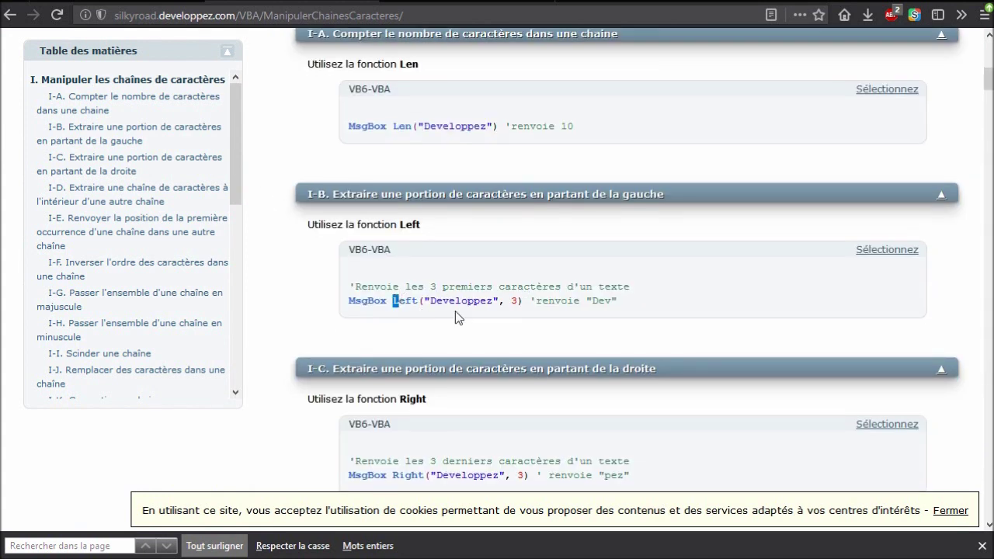
scroll(456, 317, down, 2)
scroll(454, 319, down, 2)
scroll(448, 321, down, 2)
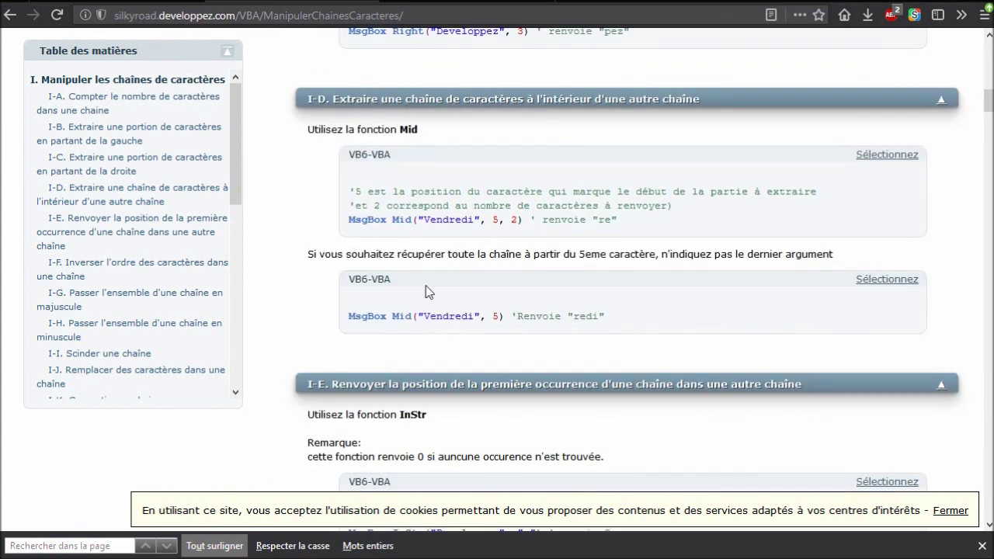
scroll(440, 225, down, 2)
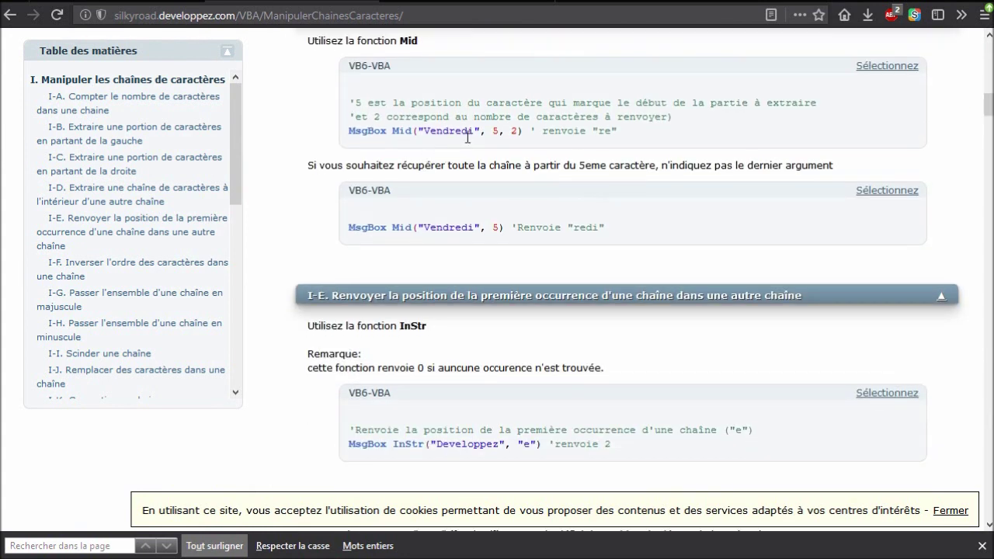
scroll(442, 226, down, 2)
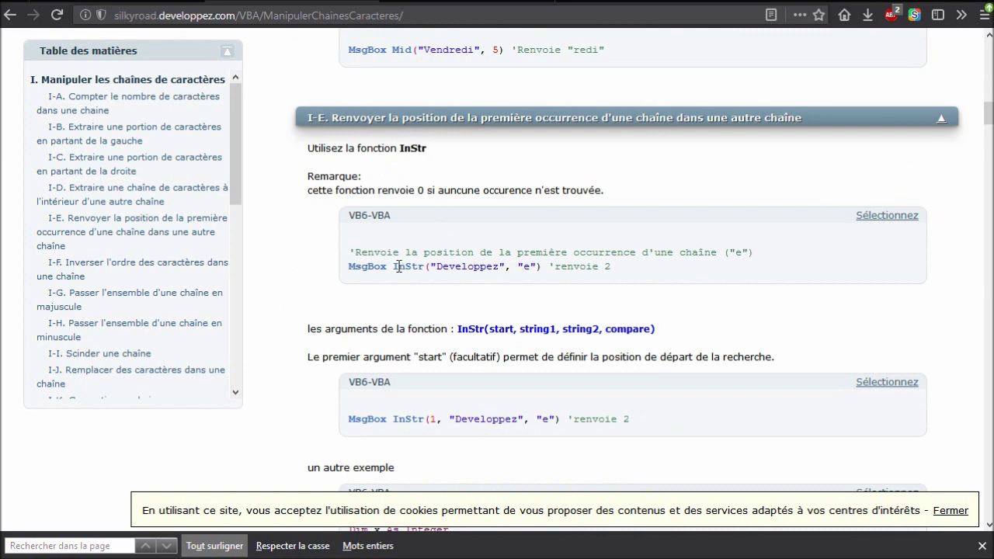
- Continue reading through InStr down to section I-K's StrConv format types
drag(394, 268, 427, 272)
scroll(451, 278, down, 5)
scroll(467, 278, down, 3)
scroll(470, 275, down, 2)
scroll(472, 274, down, 3)
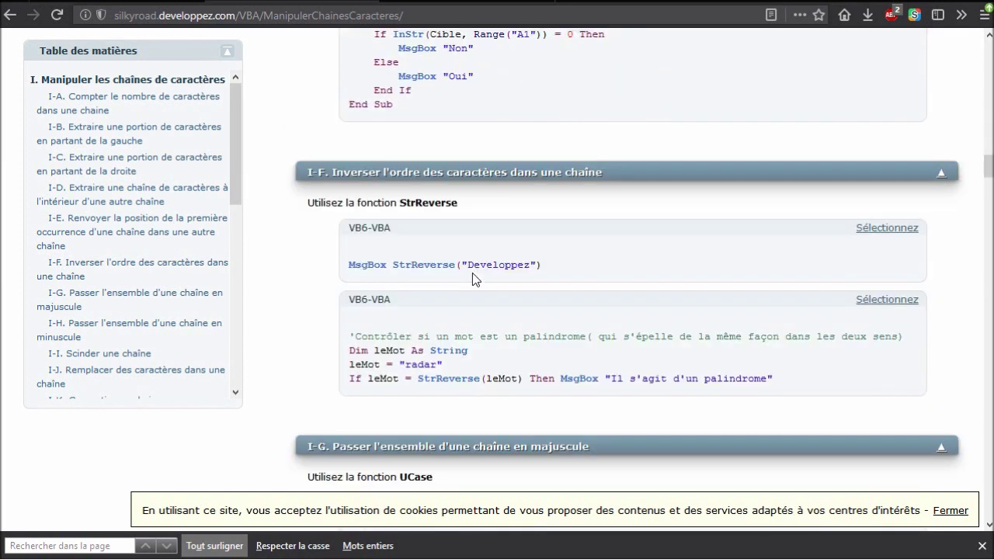
drag(988, 167, 988, 251)
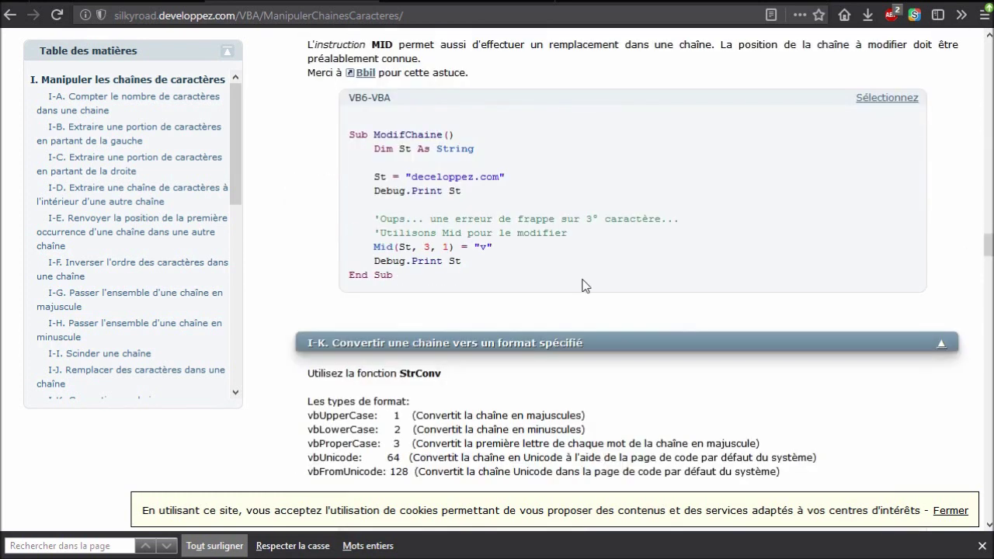
- Search the article for 'trim' and highlight the RTrim prefix in the VB6 example
key(ctrl+f)
text(trim)
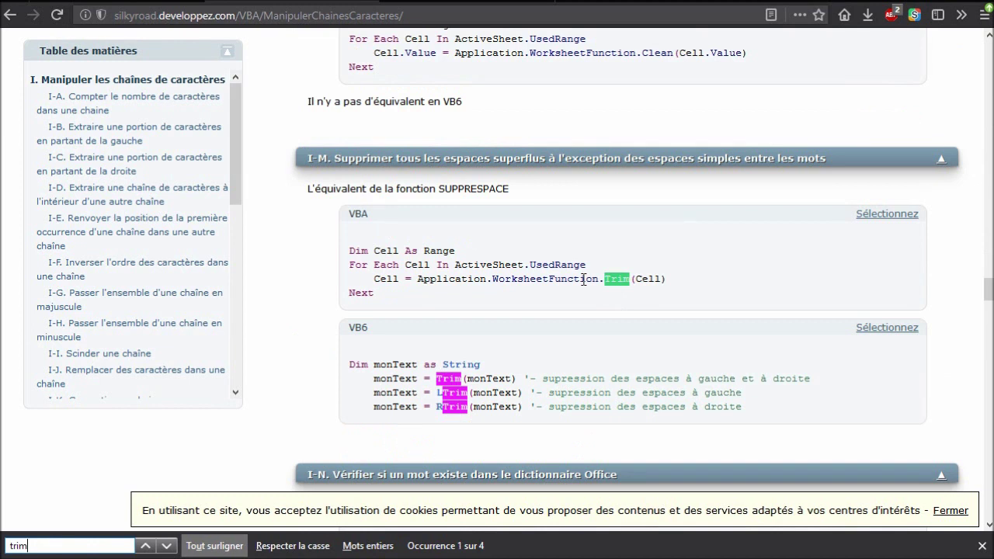
click(492, 349)
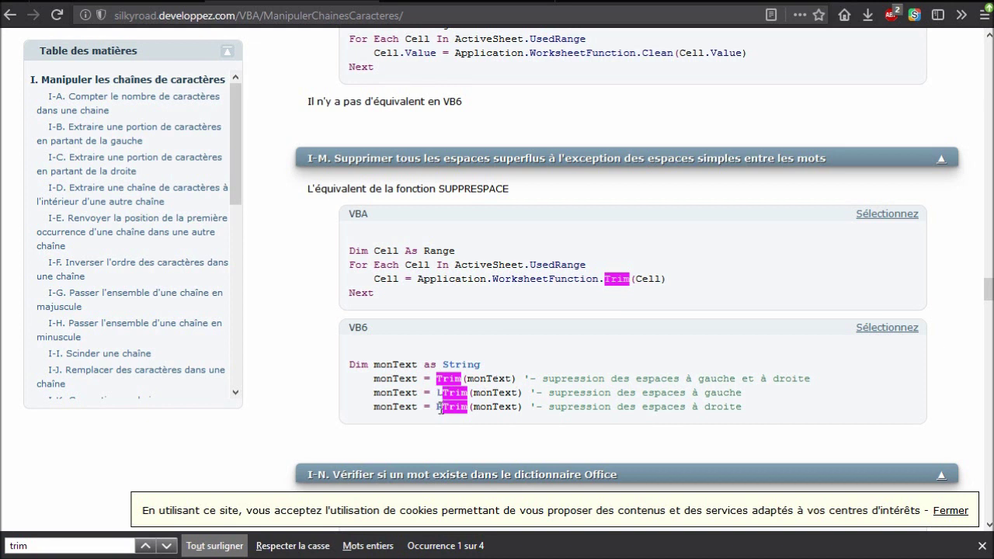
drag(448, 411, 430, 410)
- Add an If cellule.Value <> Trim(cellule.Value) Then … End If block inside the loop
key(alt+Tab)
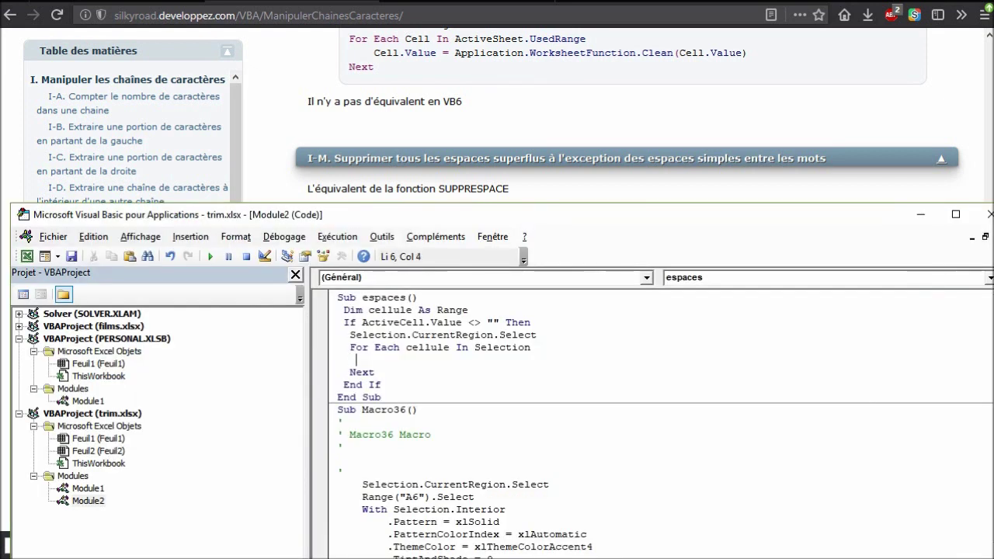
text(if cellul)
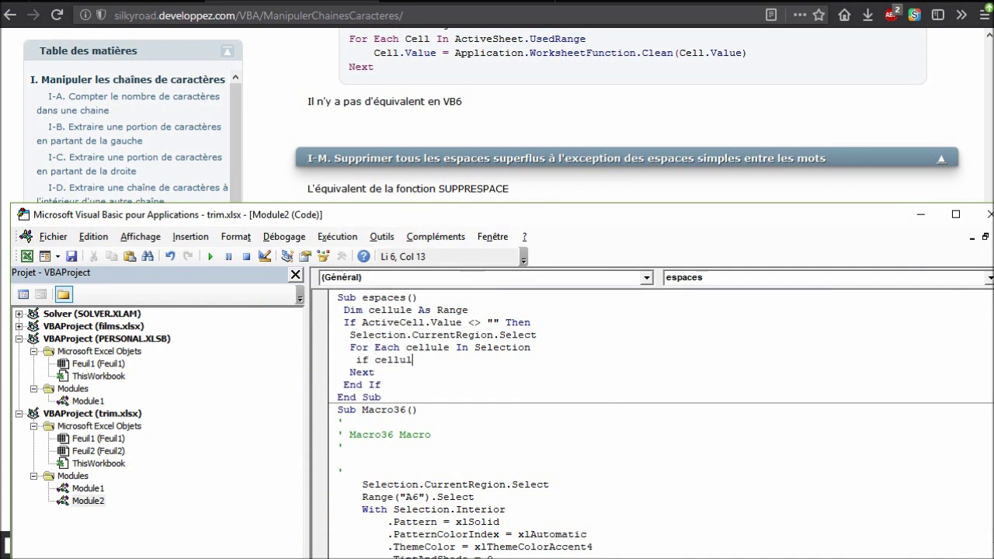
text(e.value)
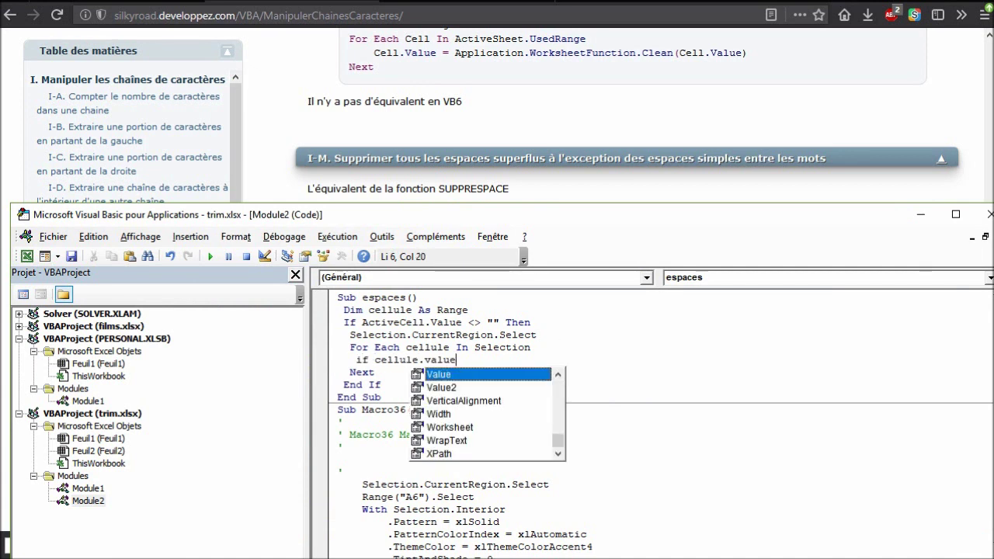
text(<>)
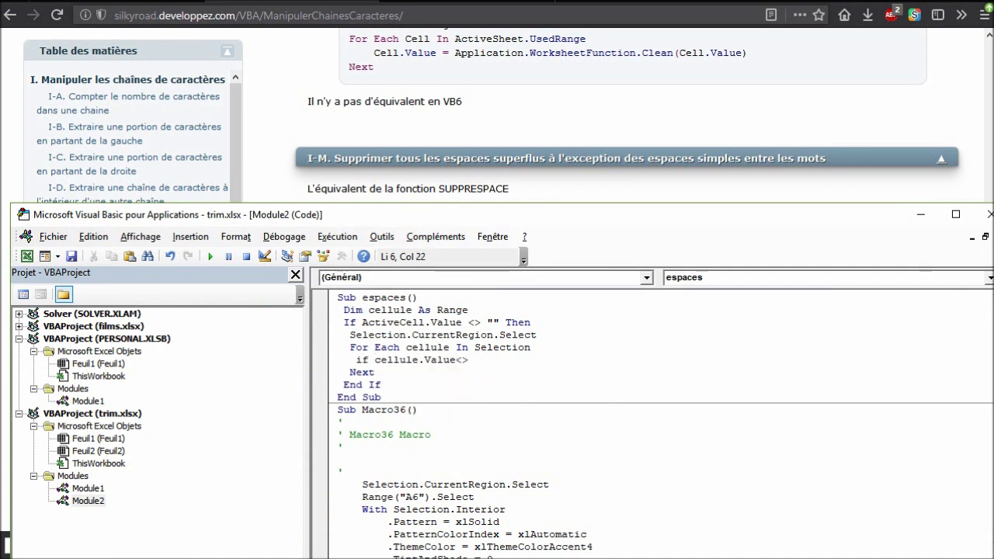
text(tri)
text(m()
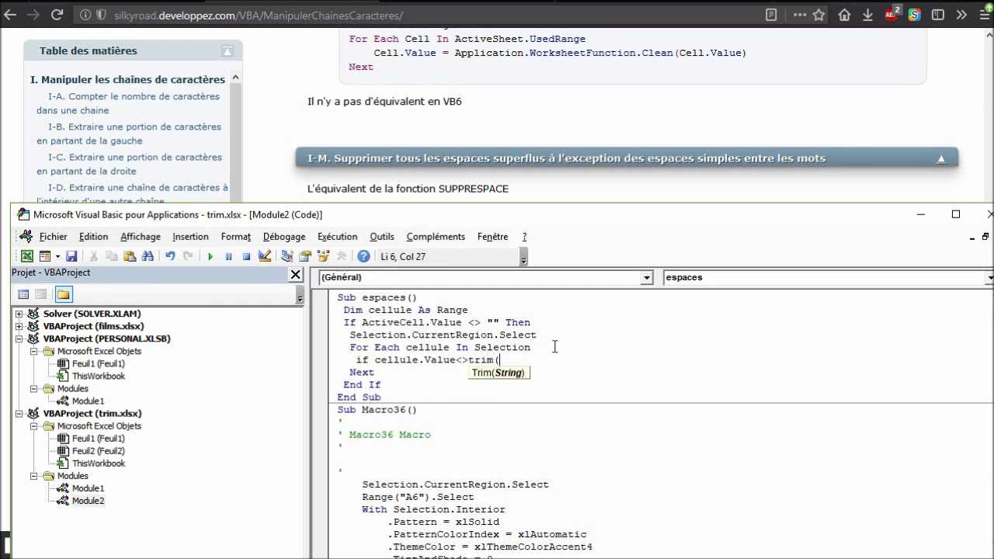
text(ce)
text(ll)
text(ule.val)
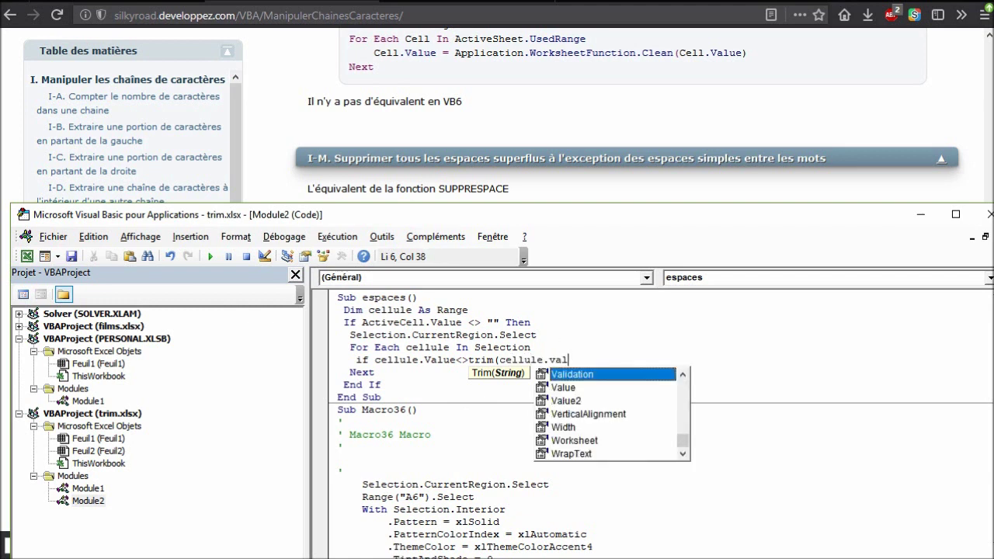
text(u)
key(Tab)
text())
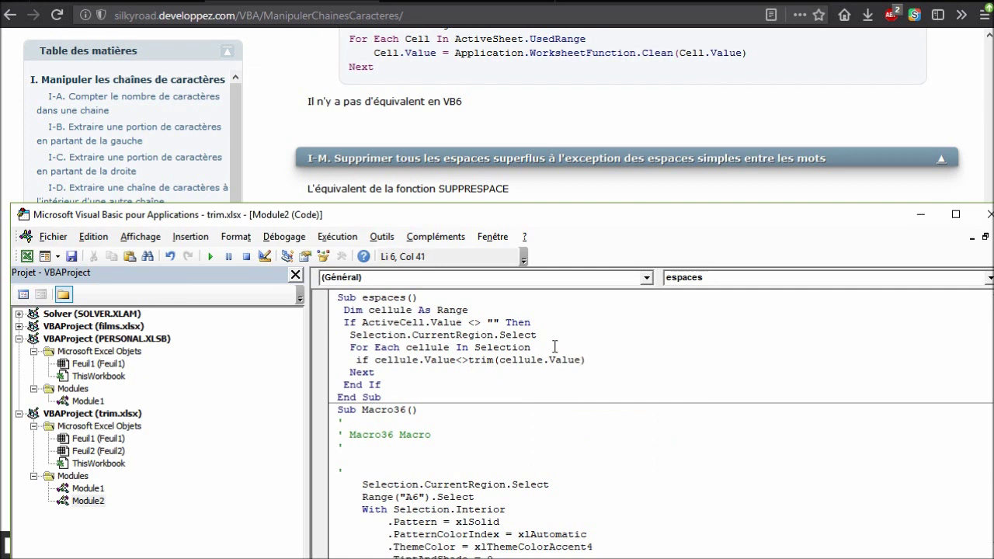
text( Then)
key(Return)
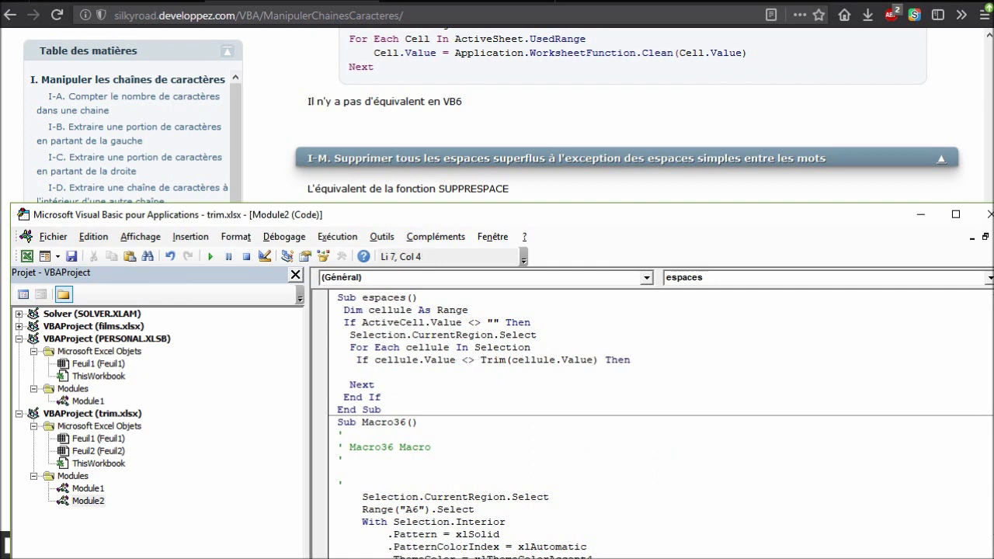
text(end if)
click(652, 360)
key(Return)
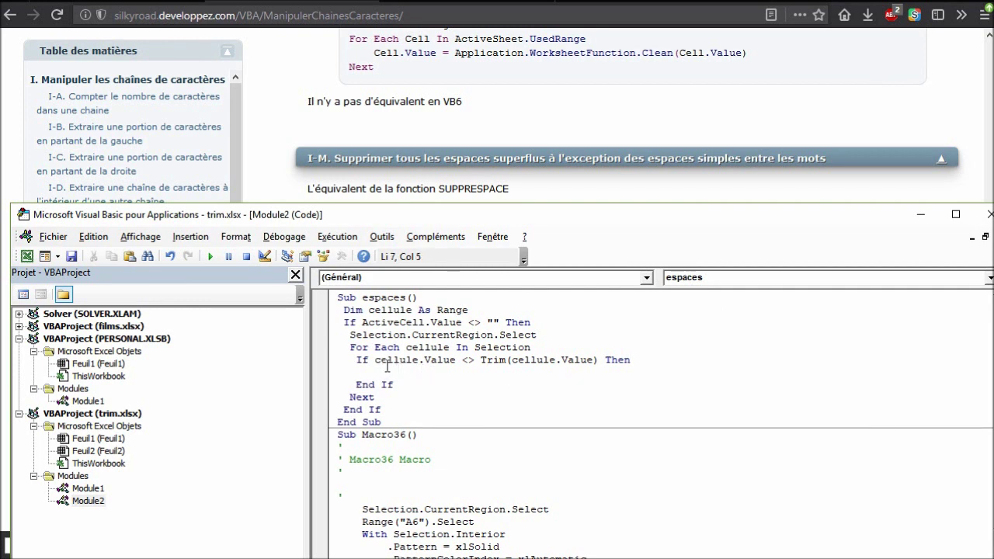
- Raise the editor window and highlight Macro36's Selection.CurrentRegion.Select line
drag(497, 221, 498, 152)
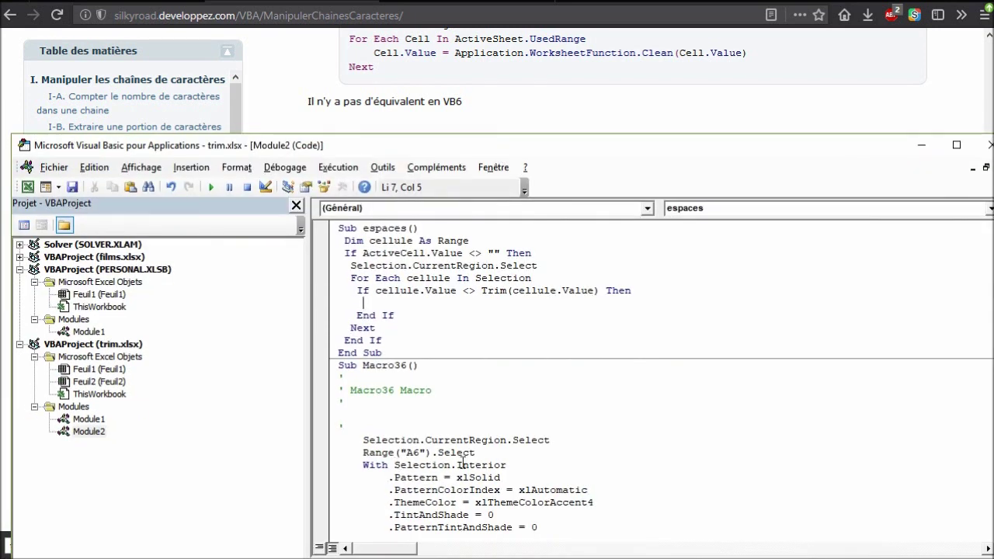
double_click(413, 468)
drag(349, 266, 548, 270)
- Start the fill line cellule.Interior.ThemeColor = inside the If block
click(404, 302)
text(ce)
text(llule.in)
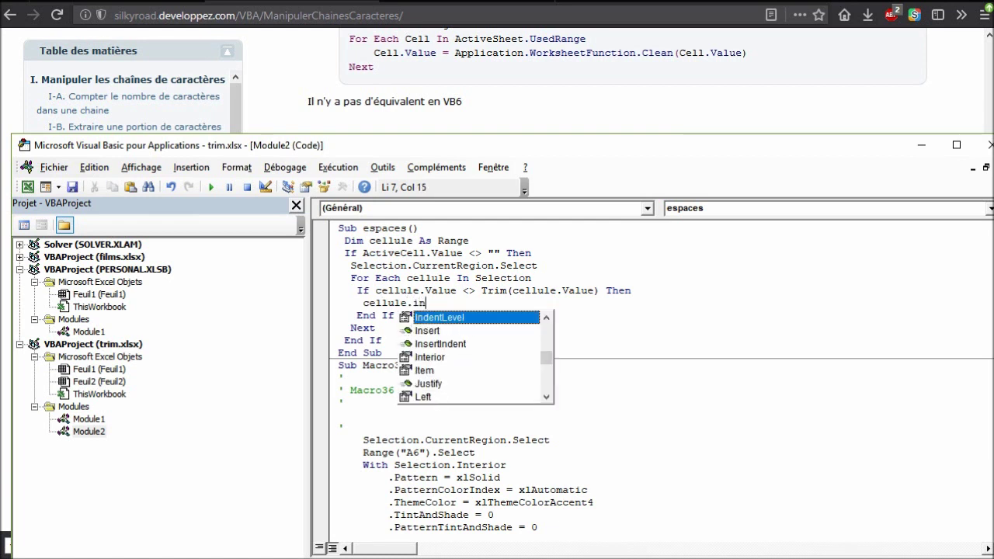
key(Down)
key(Down)
key(Down)
key(Tab)
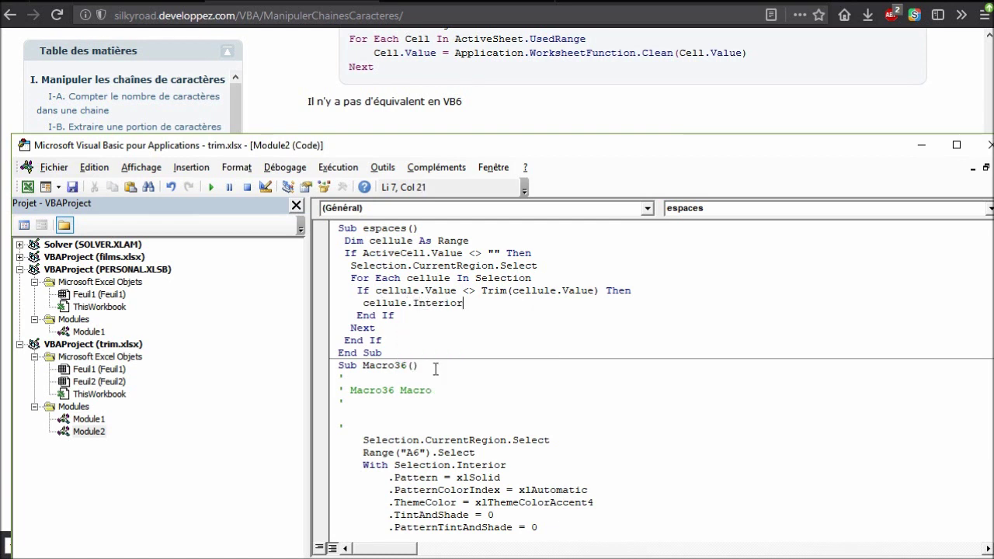
text(.)
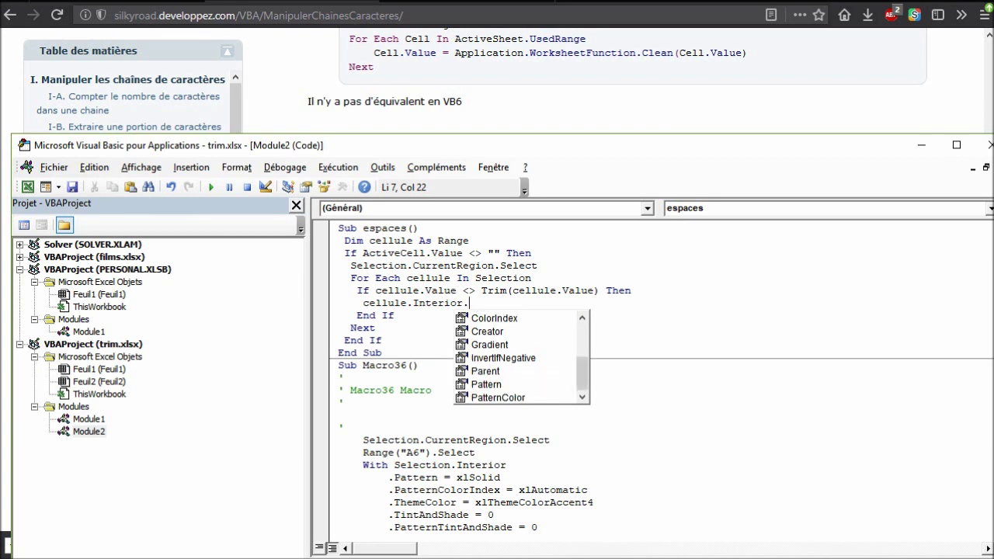
text(the)
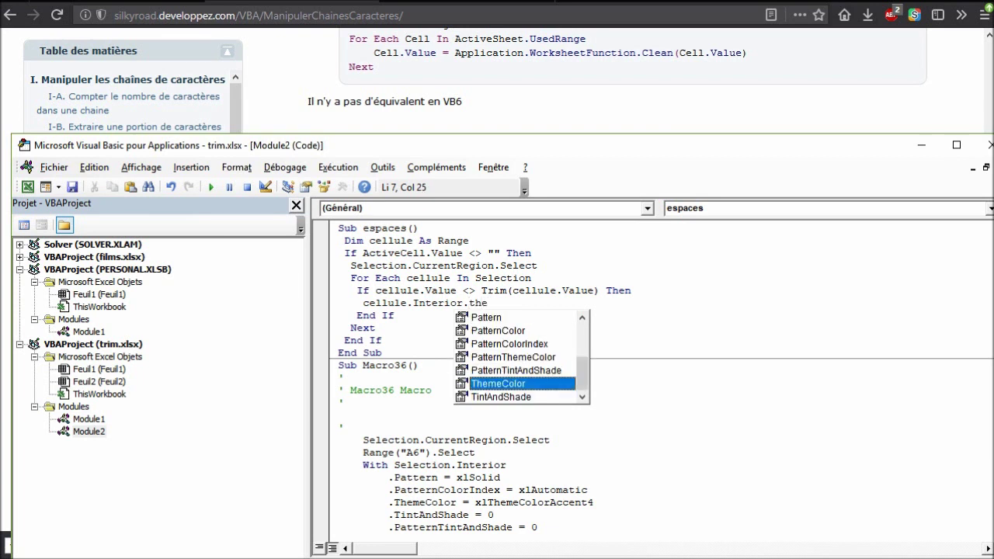
key(Tab)
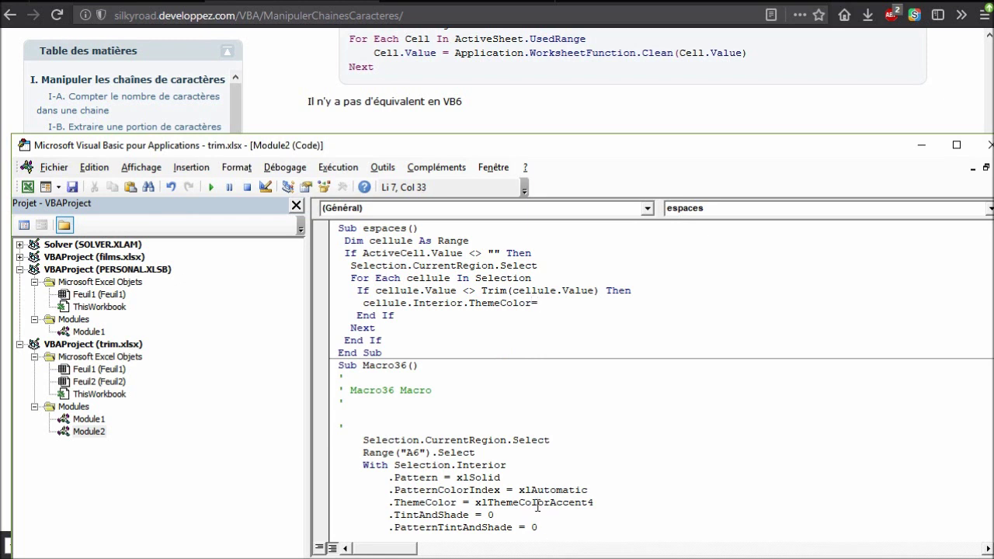
key(Return)
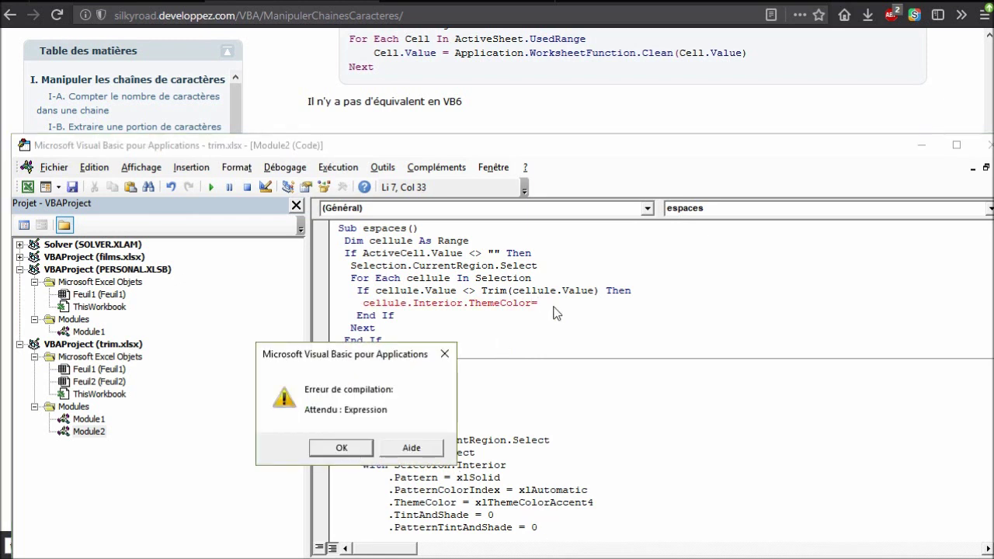
click(349, 449)
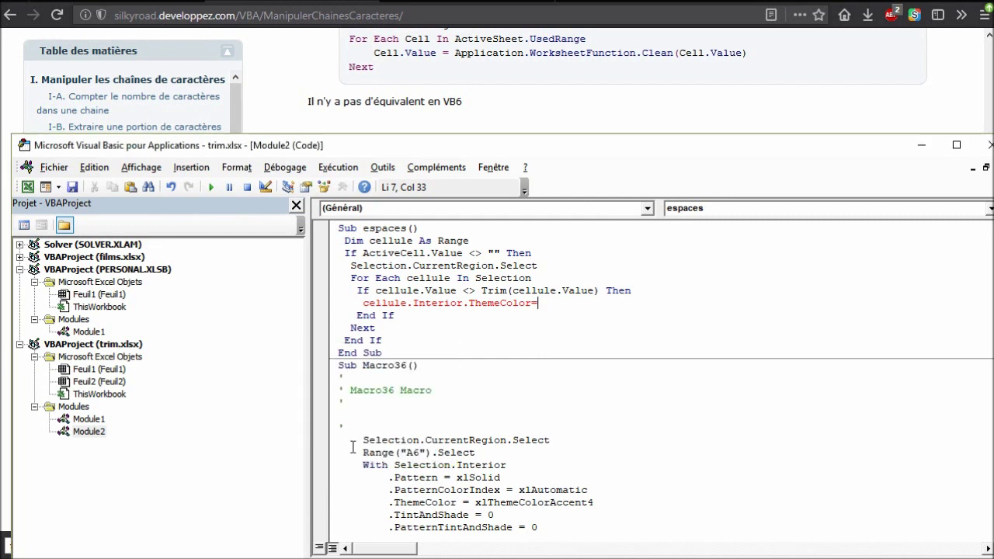
- Complete the ThemeColor line with xlThemeColorAccent4 taken from Macro36
double_click(522, 499)
key(ctrl+c)
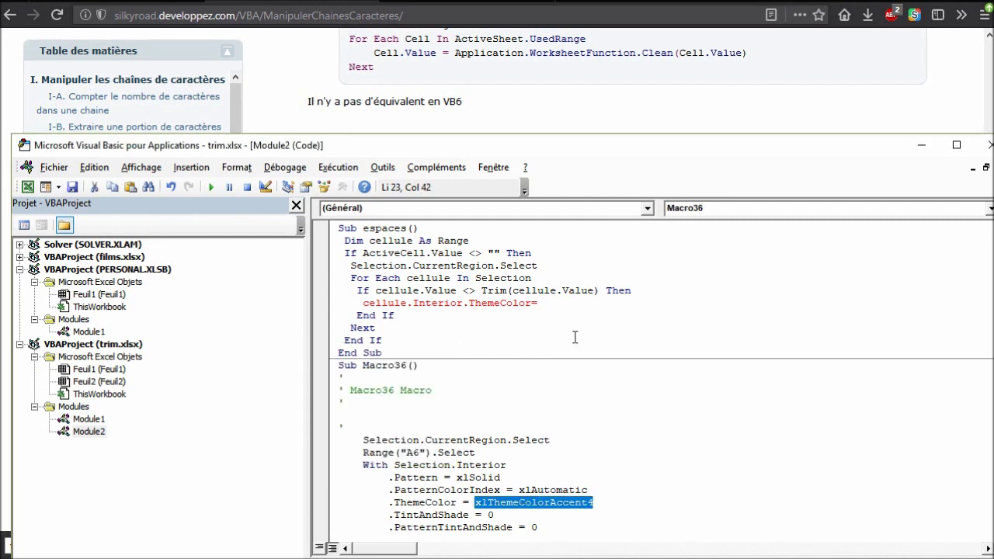
click(577, 302)
key(ctrl+v)
click(493, 327)
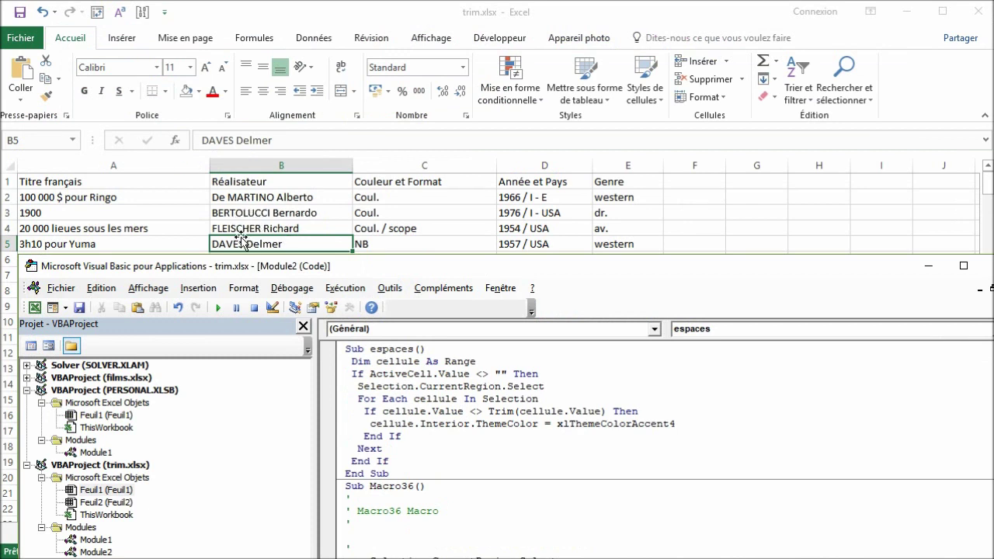
- Run the espaces macro and return to the film list worksheet
click(226, 324)
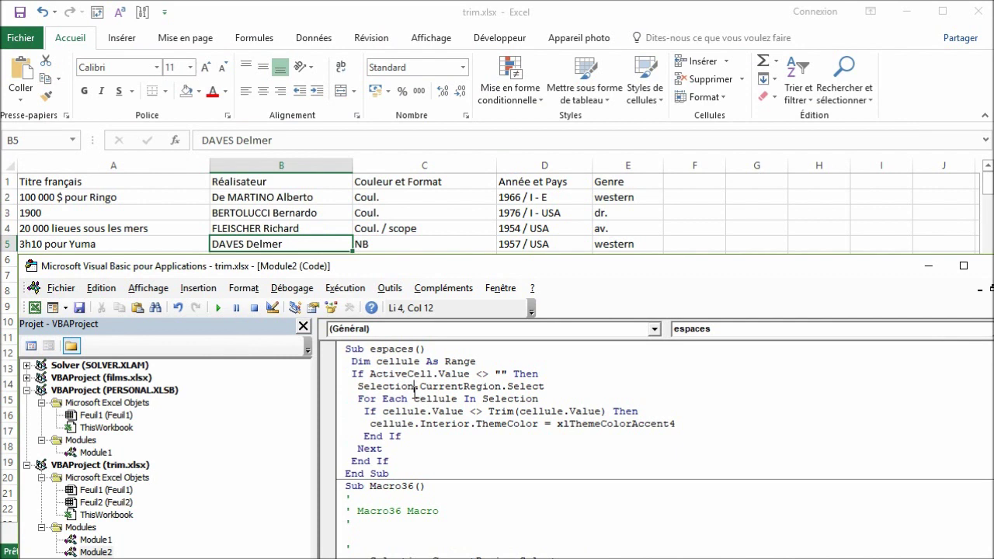
click(219, 309)
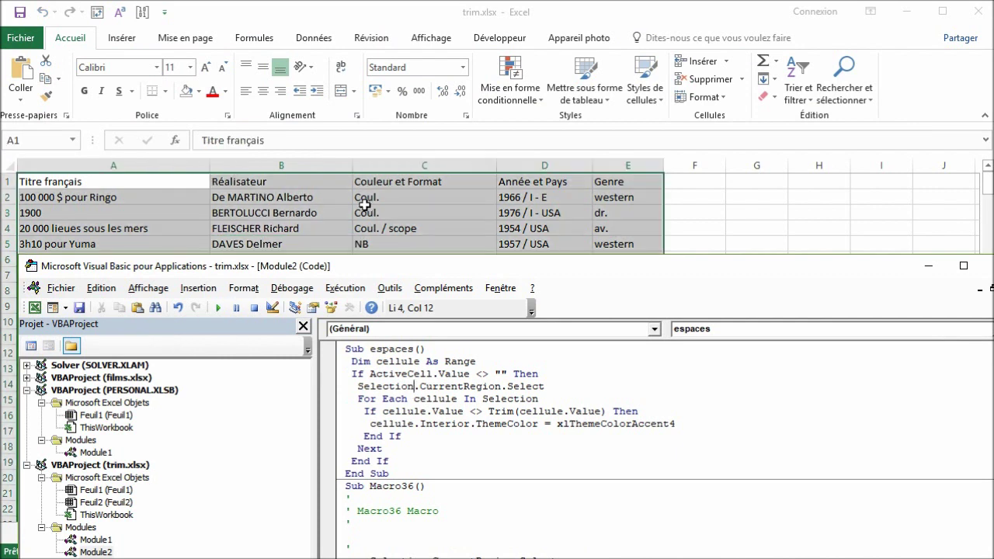
click(346, 198)
scroll(289, 294, down, 1)
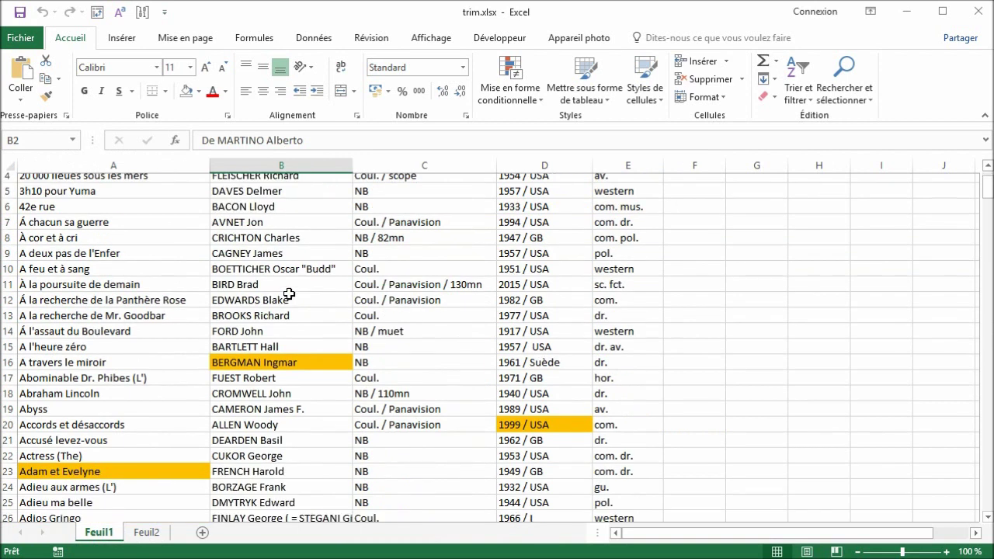
scroll(289, 294, down, 1)
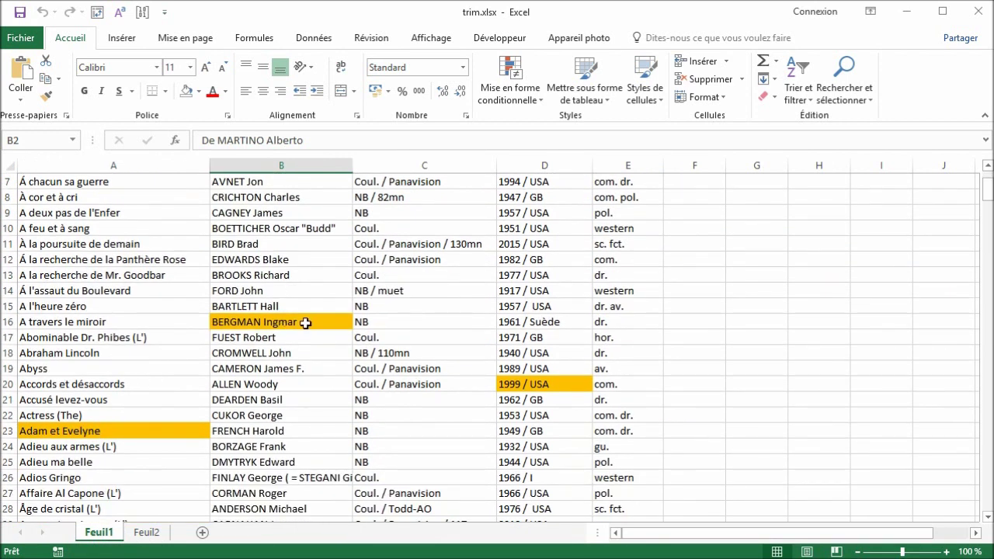
- Inspect the highlighted cells B16 'BERGMAN Ingmar', D20 '1999 / USA' and A23 'Adam et Evelyne'
double_click(313, 323)
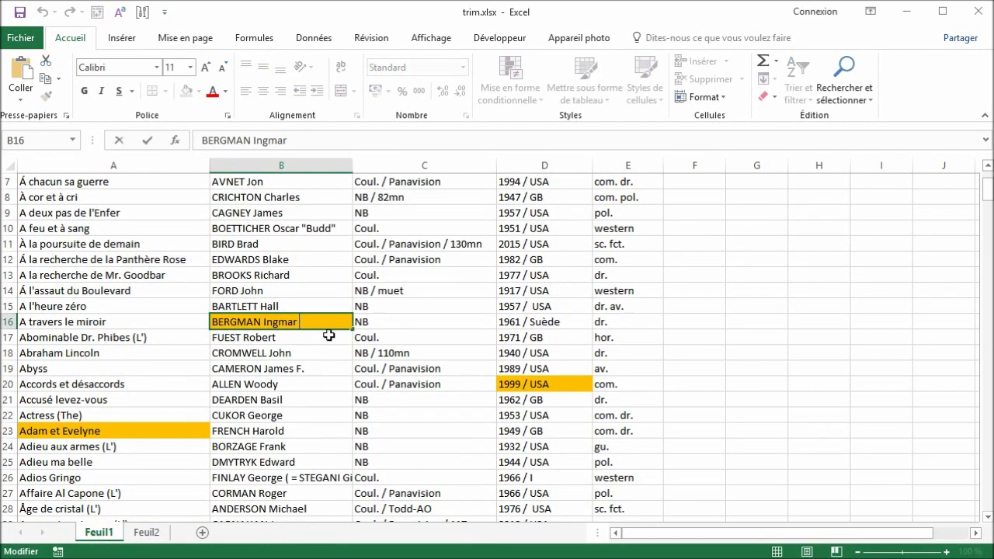
double_click(554, 391)
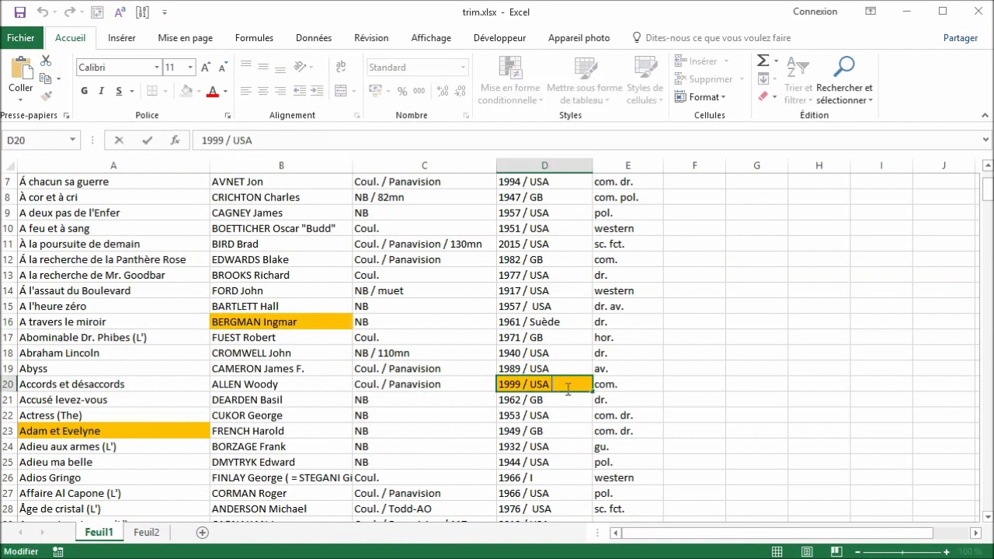
double_click(136, 431)
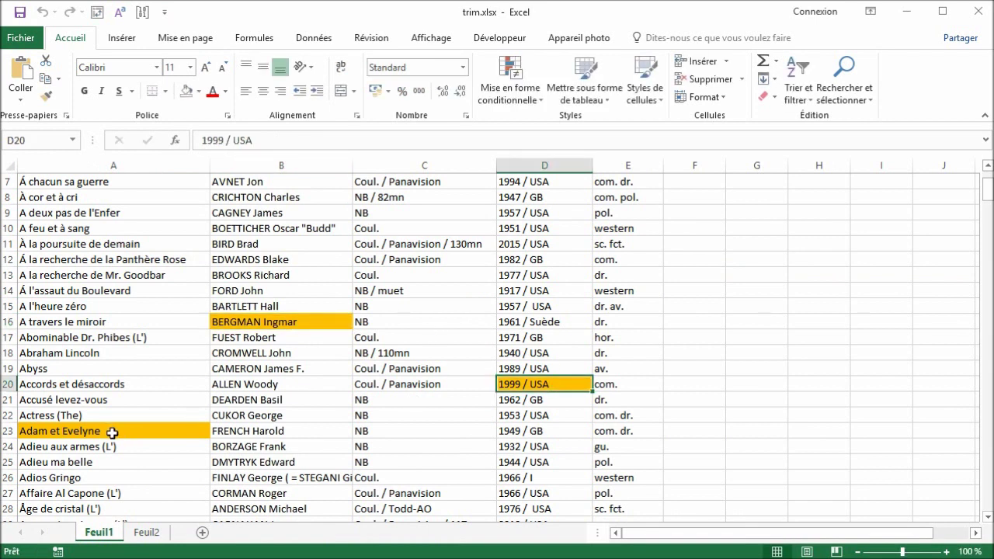
key(Escape)
scroll(430, 334, down, 4)
scroll(430, 334, down, 3)
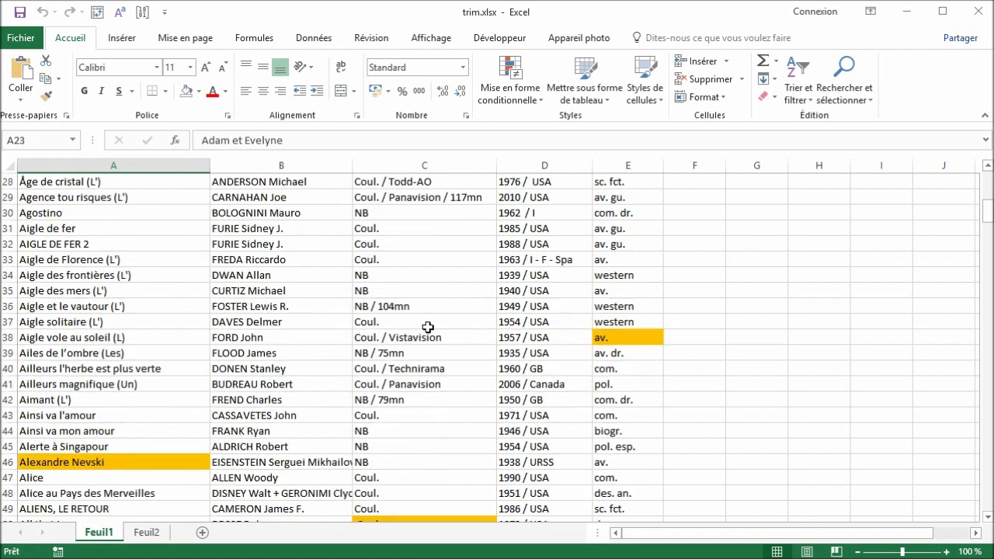
scroll(430, 334, down, 3)
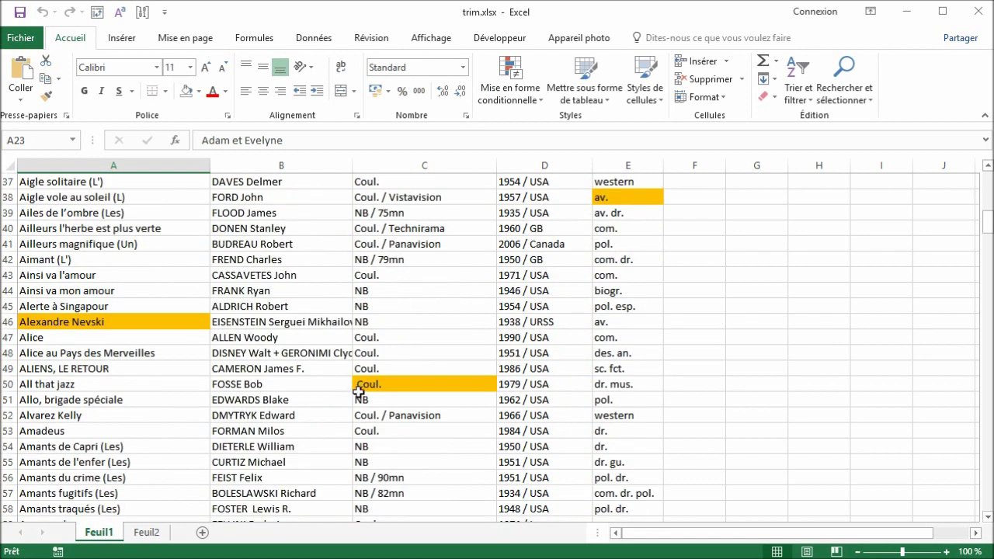
scroll(384, 322, up, 5)
scroll(401, 319, up, 3)
scroll(433, 291, up, 4)
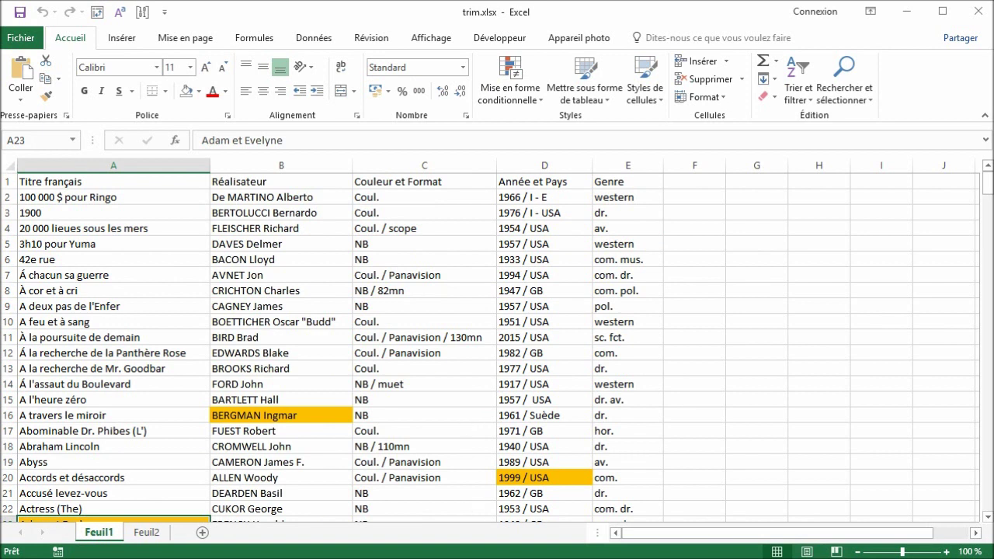
key(alt+F11)
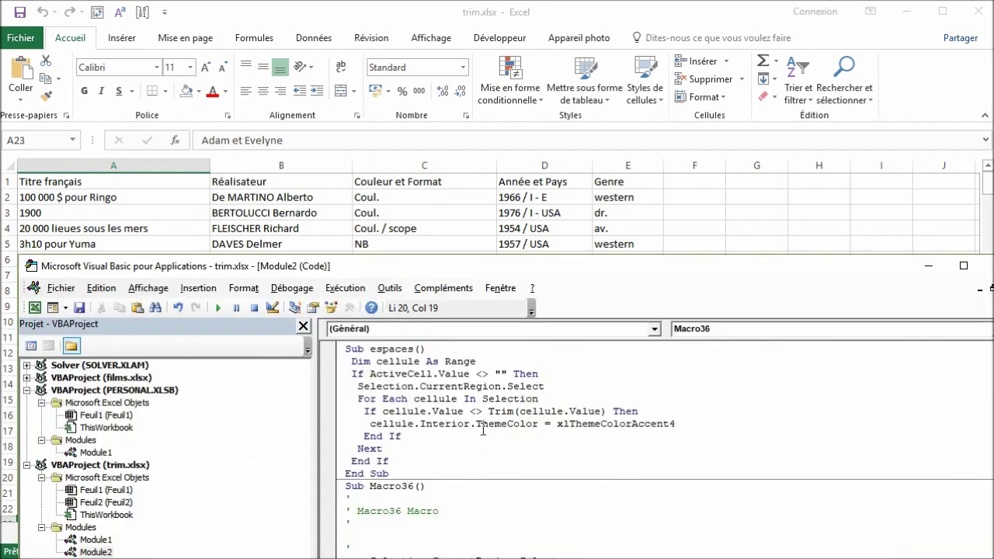
- Step through the article's 'instr' matches to section I-E on InStr
click(616, 412)
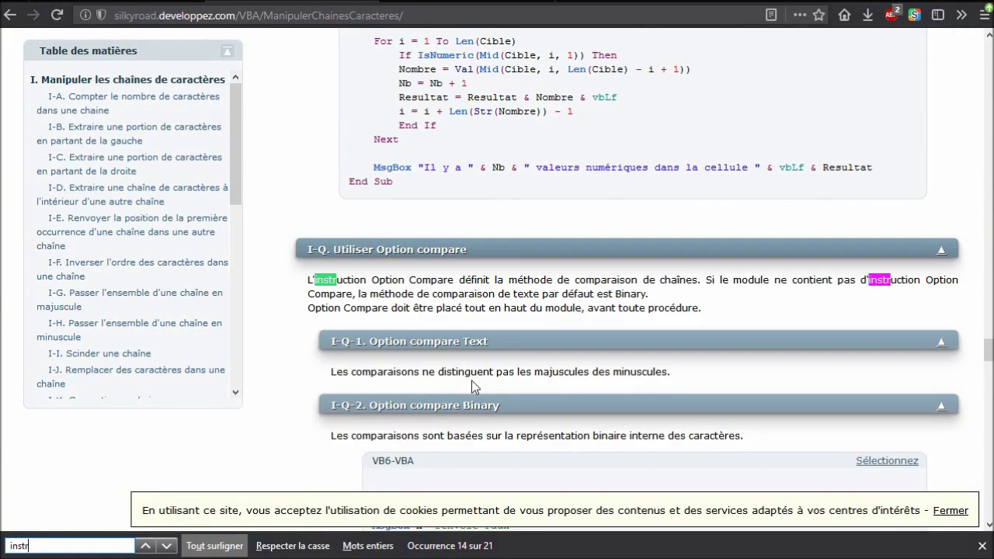
key(Return)
key(Return)
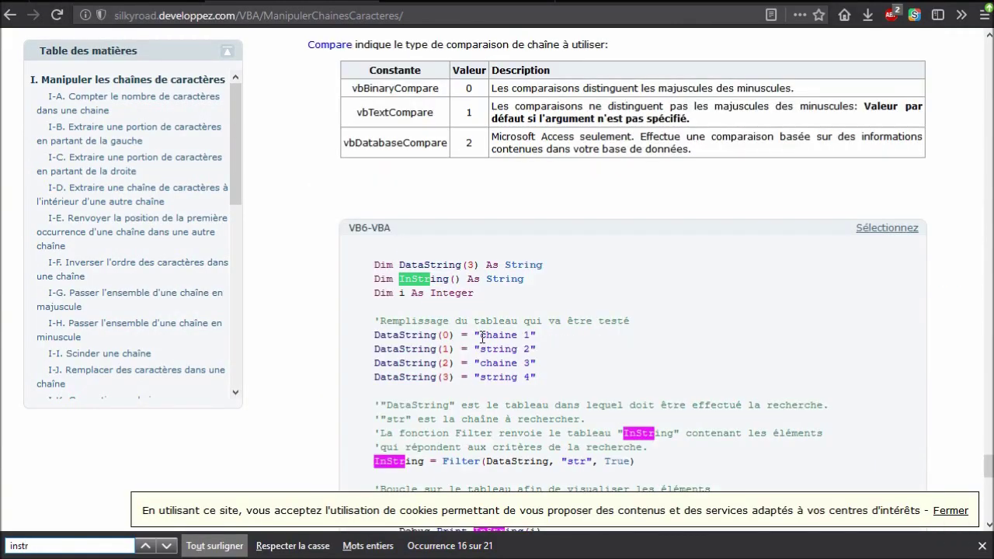
key(Return)
key(Return)
key(Return)
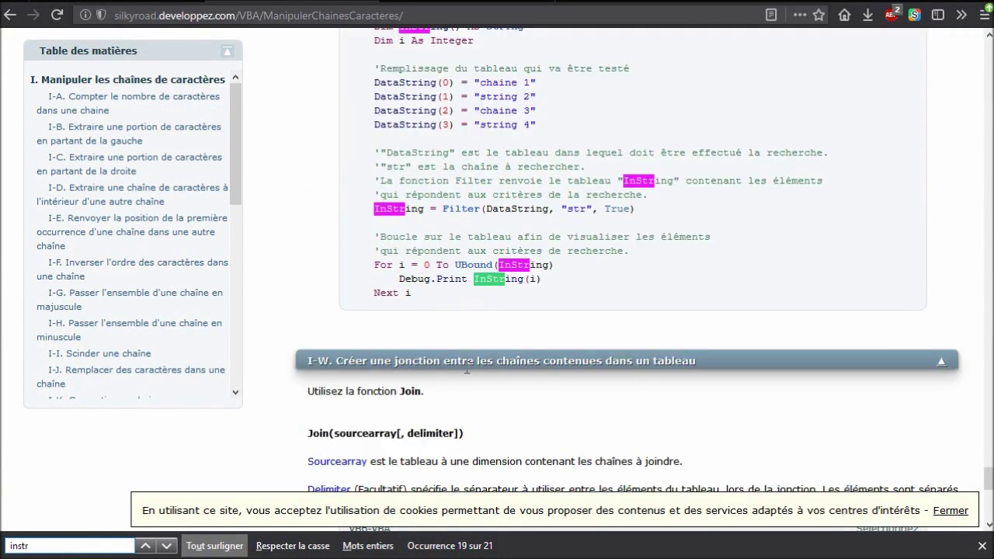
key(Return)
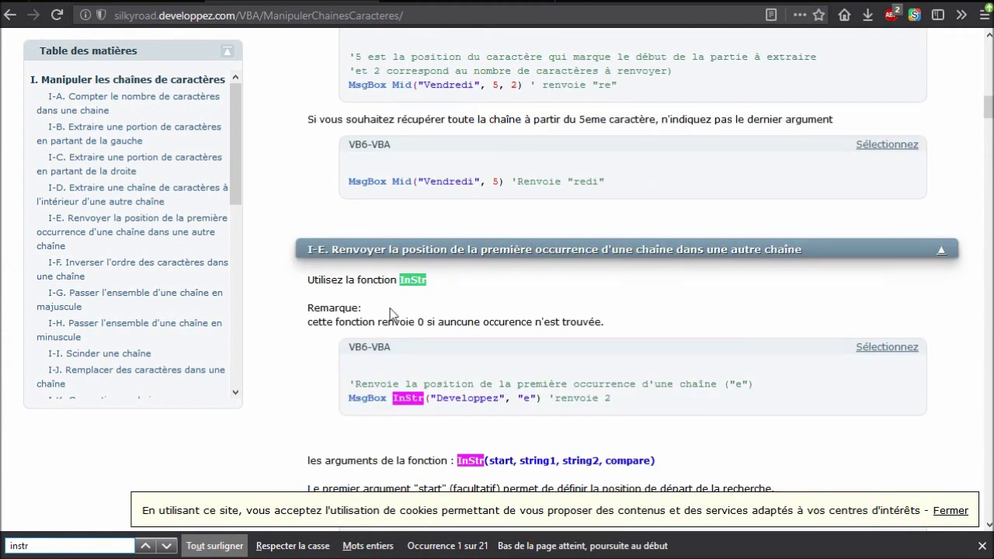
scroll(430, 315, down, 2)
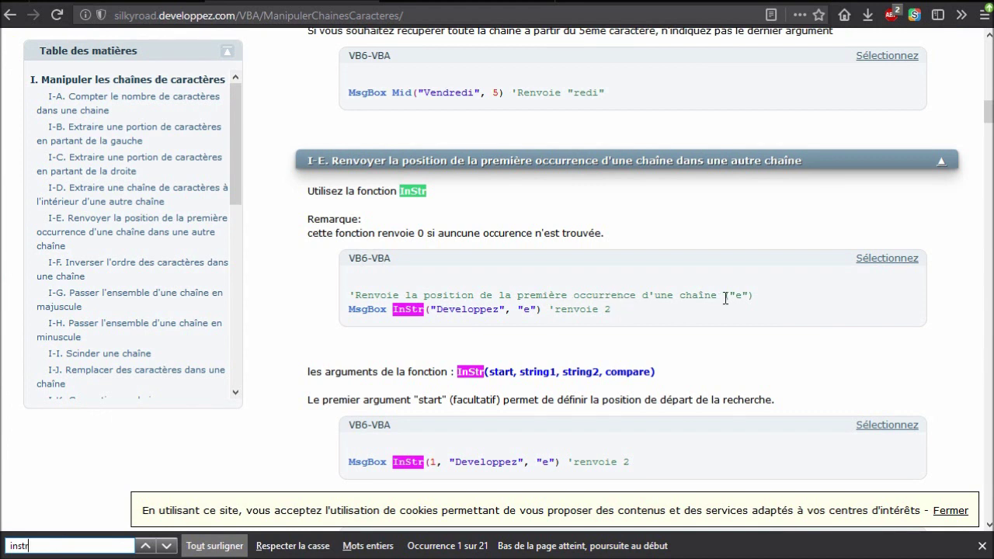
- Study the InStr example: 'e' in 'Developpez' returns 2, and no match returns 0
double_click(526, 310)
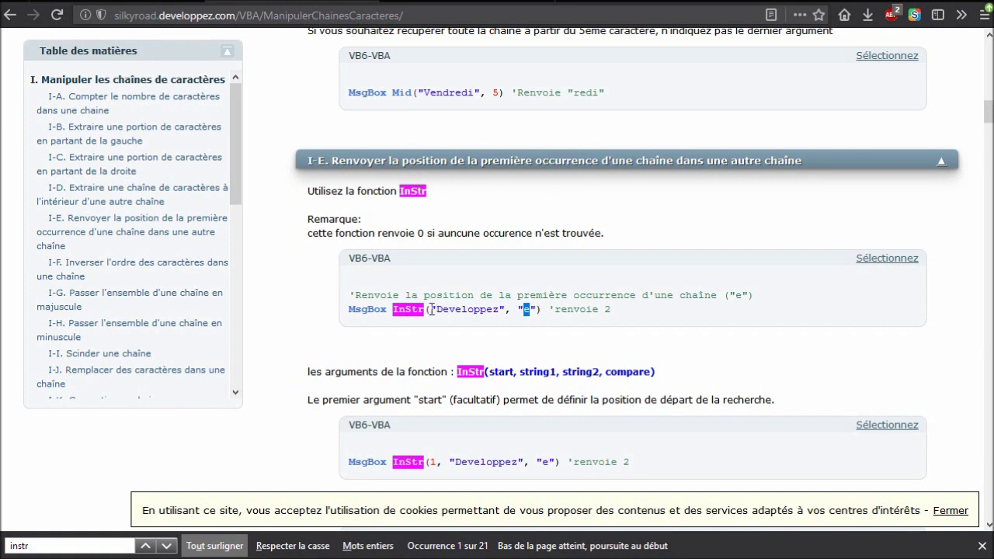
drag(425, 309, 505, 309)
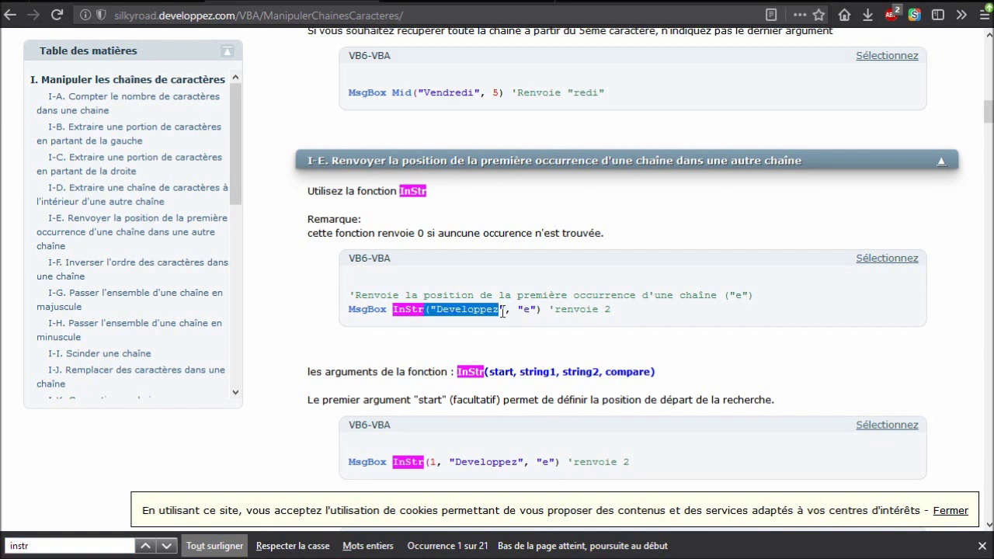
double_click(607, 309)
drag(441, 309, 450, 309)
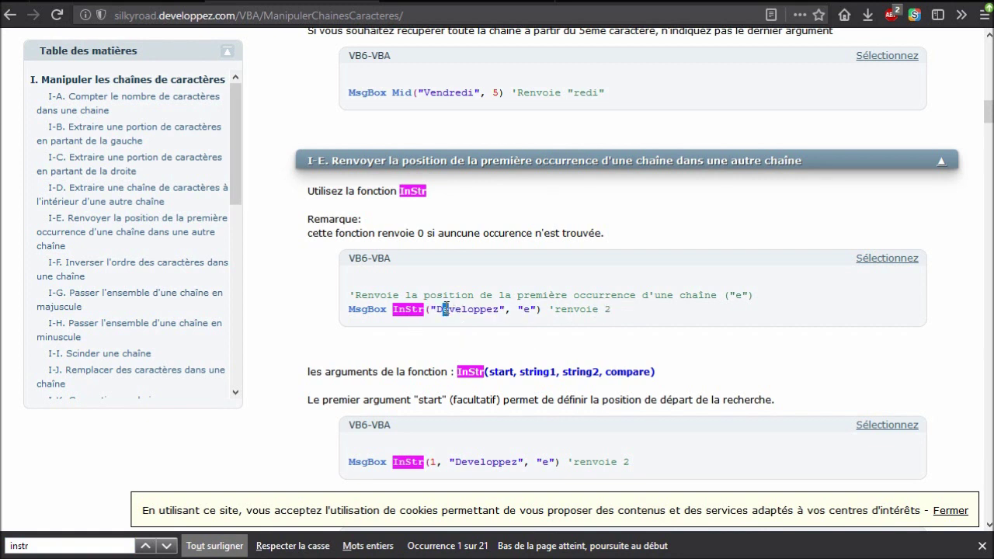
mouse_move(378, 233)
mouse_down()
mouse_move(424, 235)
mouse_move(577, 288)
mouse_up()
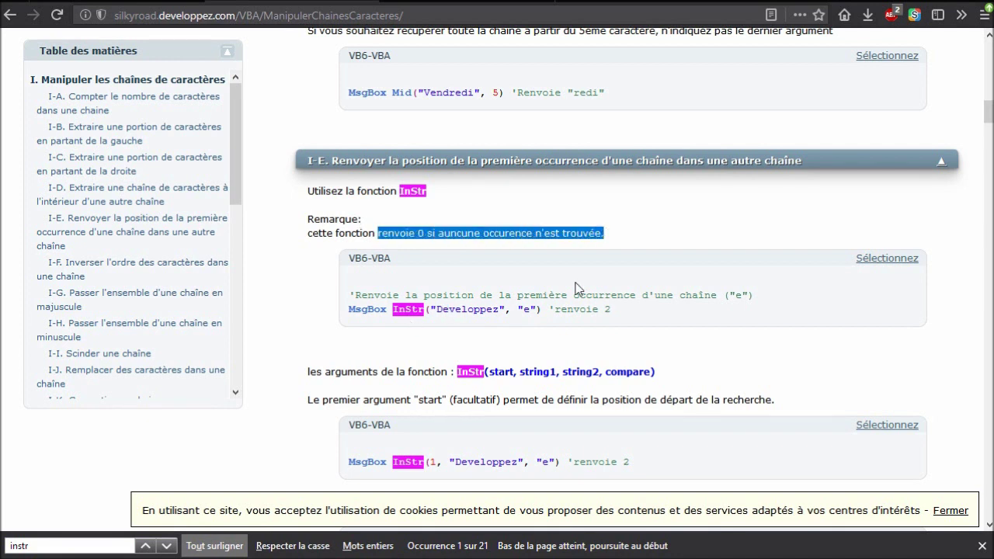
click(579, 275)
key(alt+Tab)
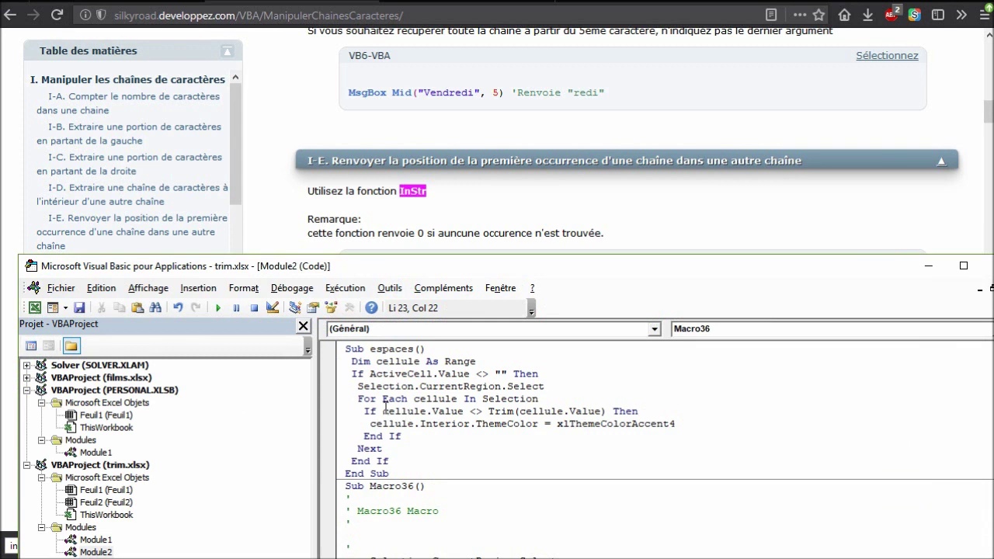
- Append Or InStr(cellule.Value, " ") > 0 to the If condition before Then
drag(382, 412, 614, 411)
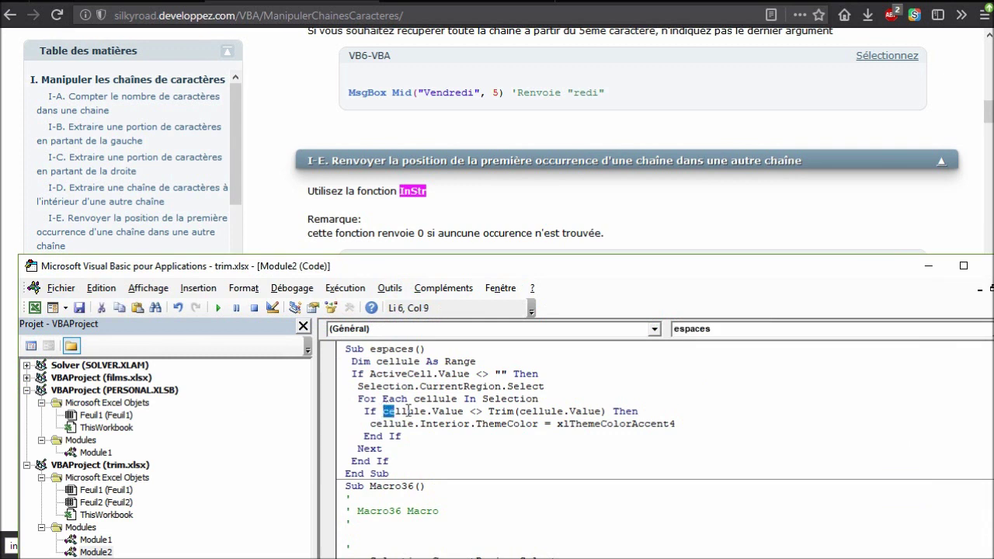
click(613, 412)
text(or )
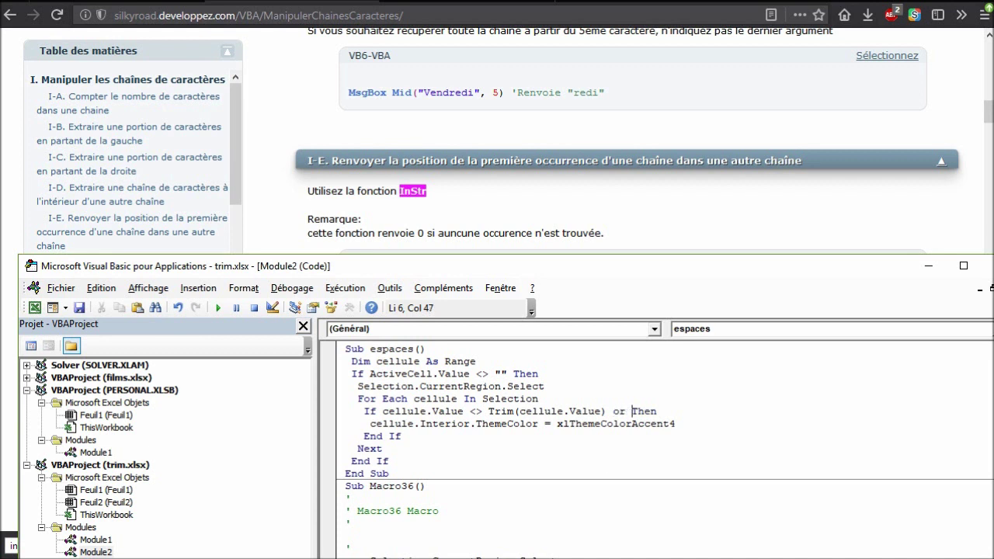
text(i)
text(nsr)
key(BackSpace)
text(tr()
text(ce)
text(ll)
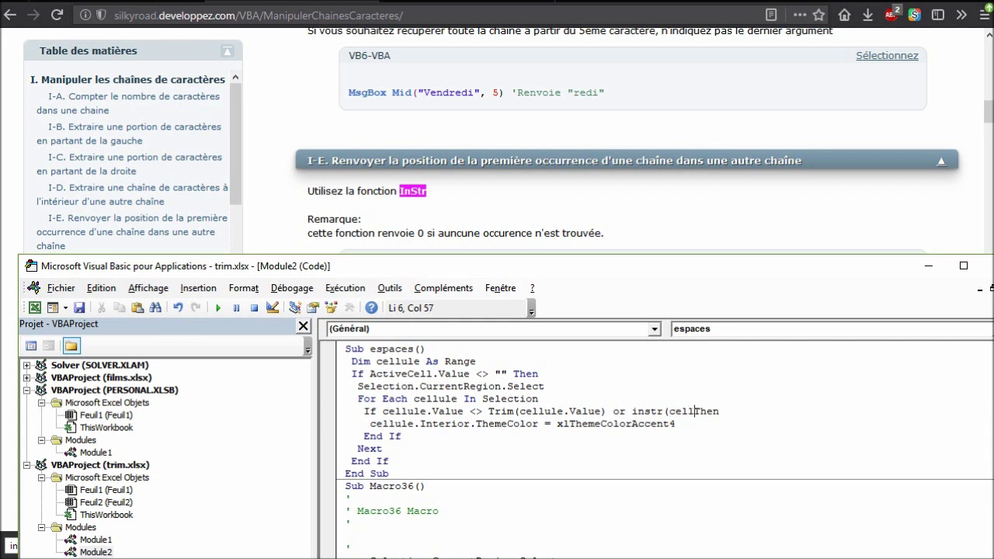
text(ule.value)
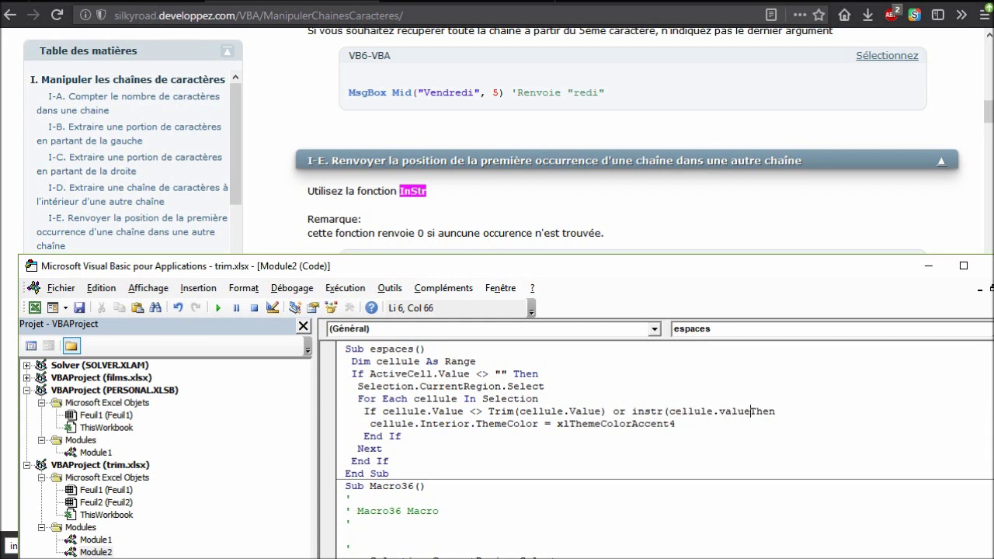
text(,)
text(")
text(  "))
click(712, 433)
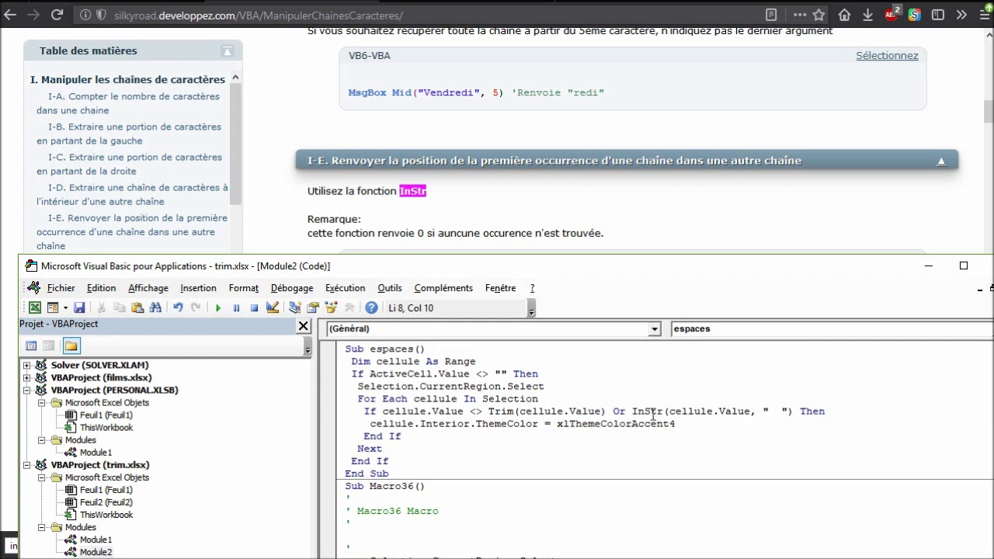
click(796, 411)
text(>)
text(0)
click(697, 440)
key(alt+F11)
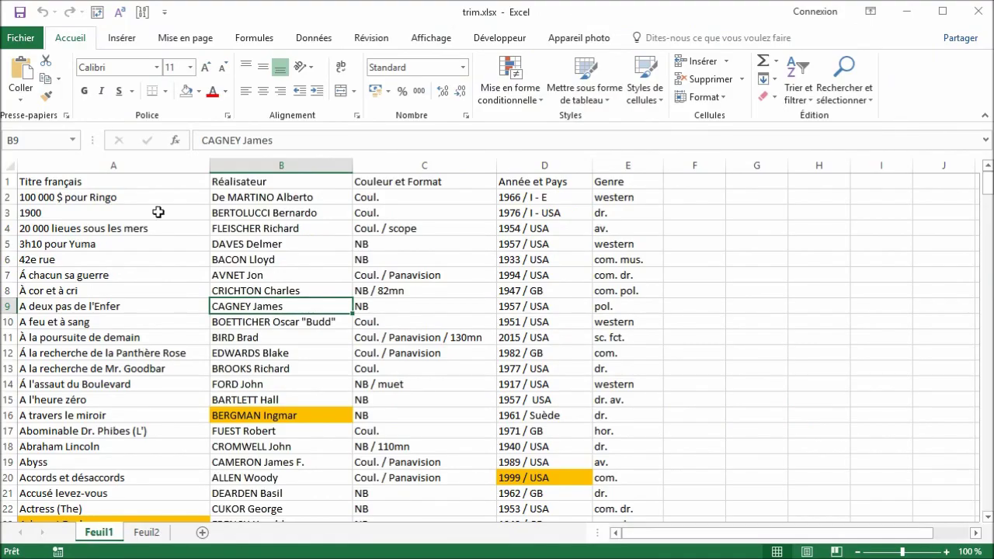
- Clear old highlights with Format Painter from B9, then rerun espaces on the sheet
click(48, 96)
click(12, 165)
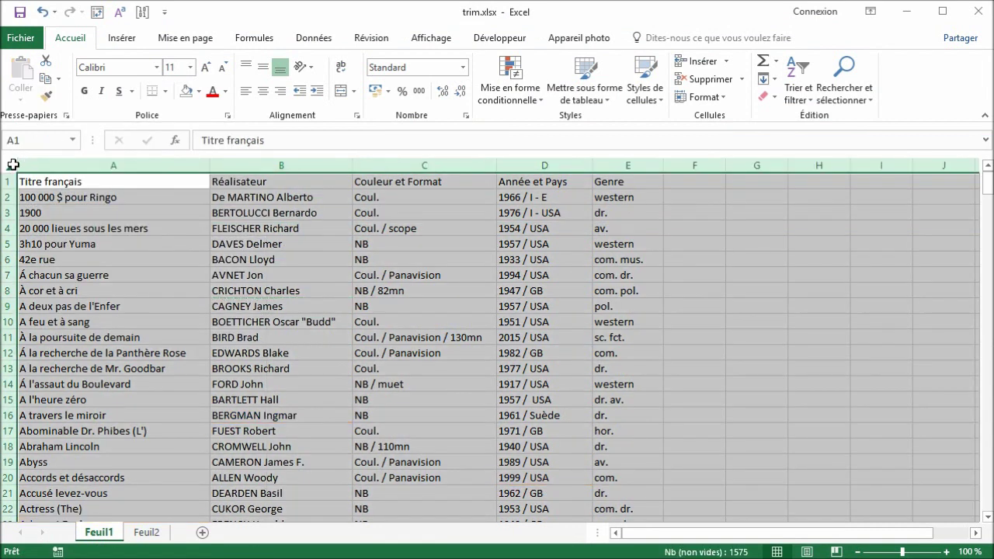
click(198, 260)
key(alt+F11)
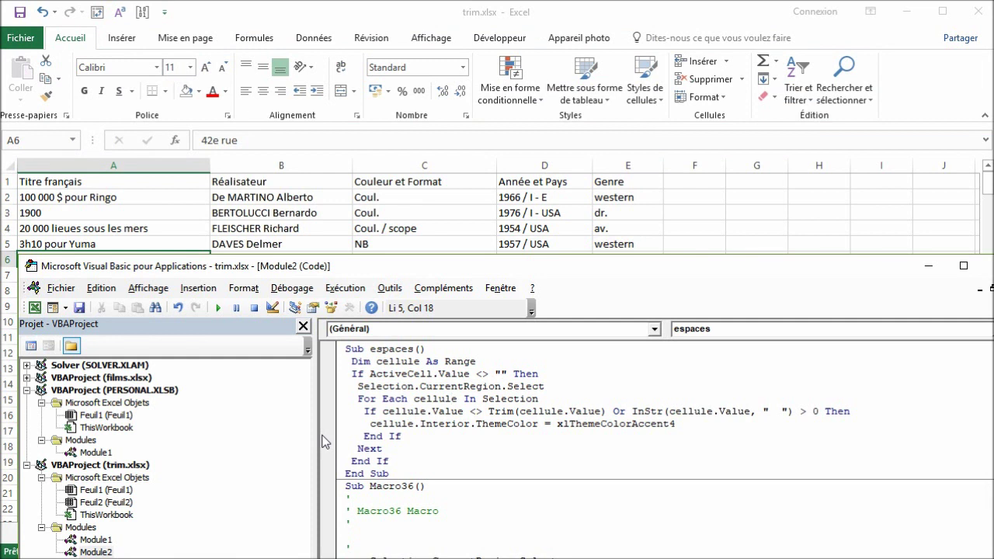
click(219, 308)
click(253, 212)
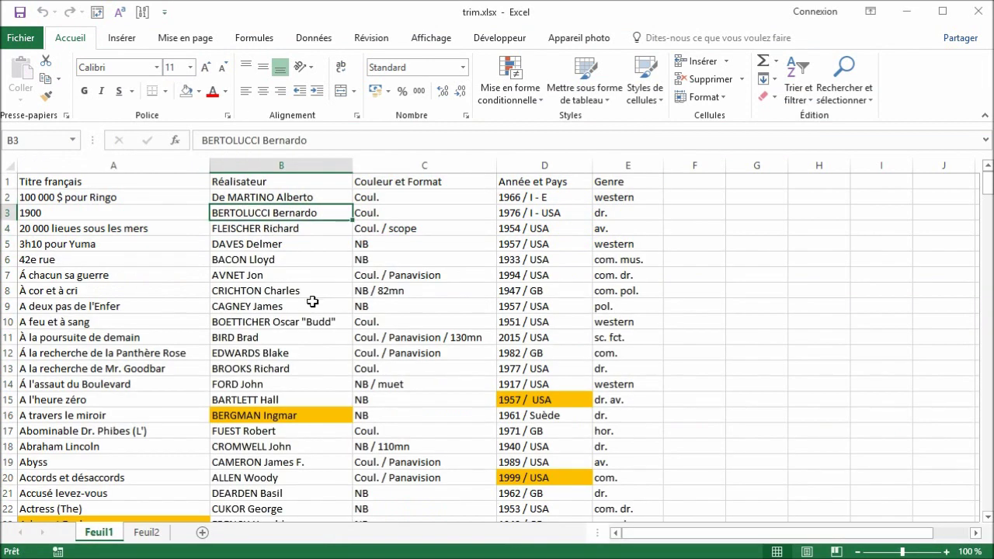
scroll(307, 306, down, 2)
scroll(307, 305, down, 2)
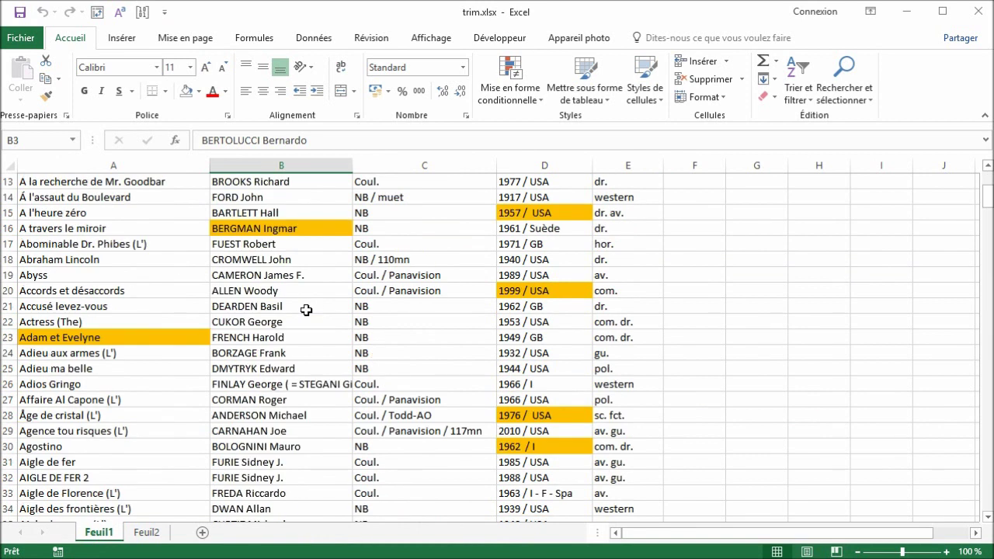
- Remove the extra double space in cells D28 and D15
double_click(533, 416)
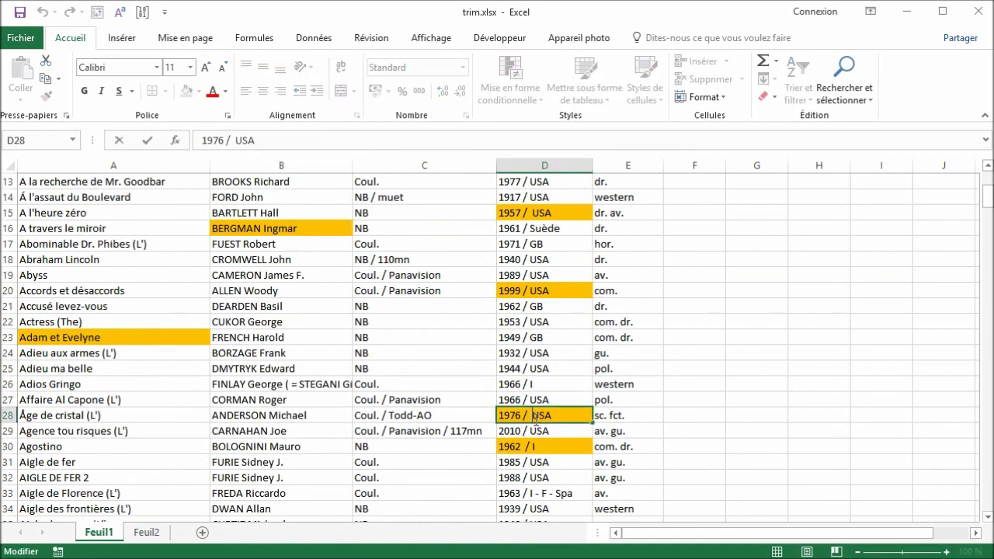
click(563, 414)
click(534, 417)
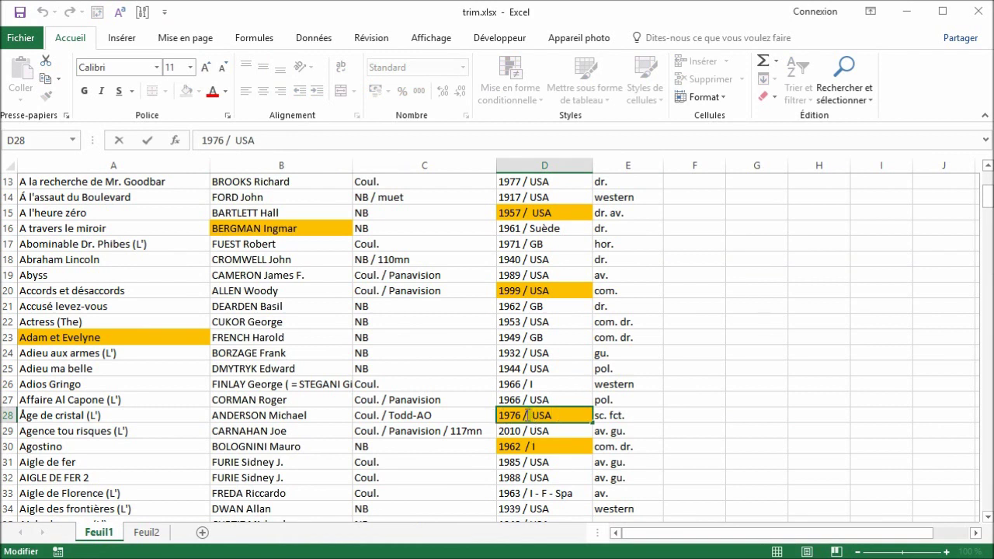
click(386, 461)
scroll(381, 449, up, 4)
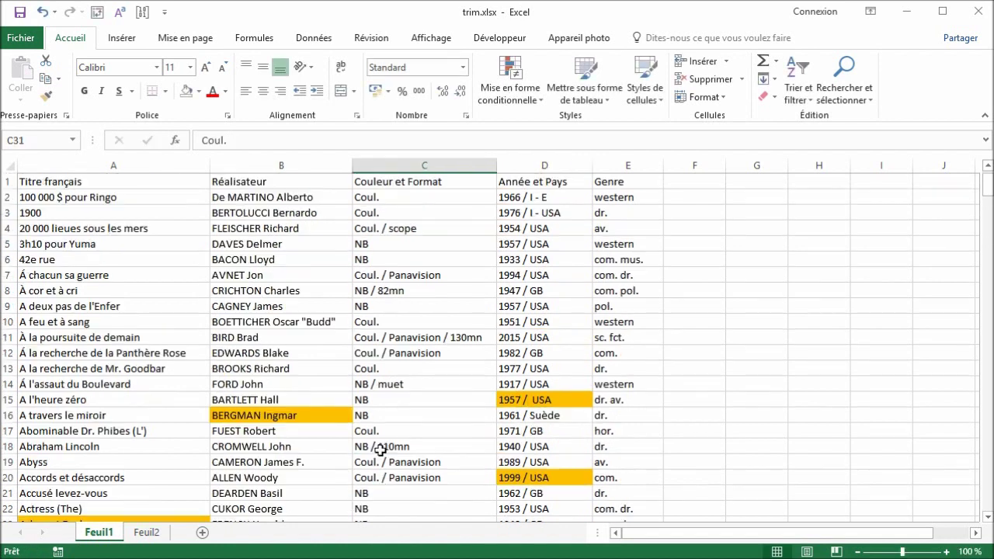
double_click(532, 400)
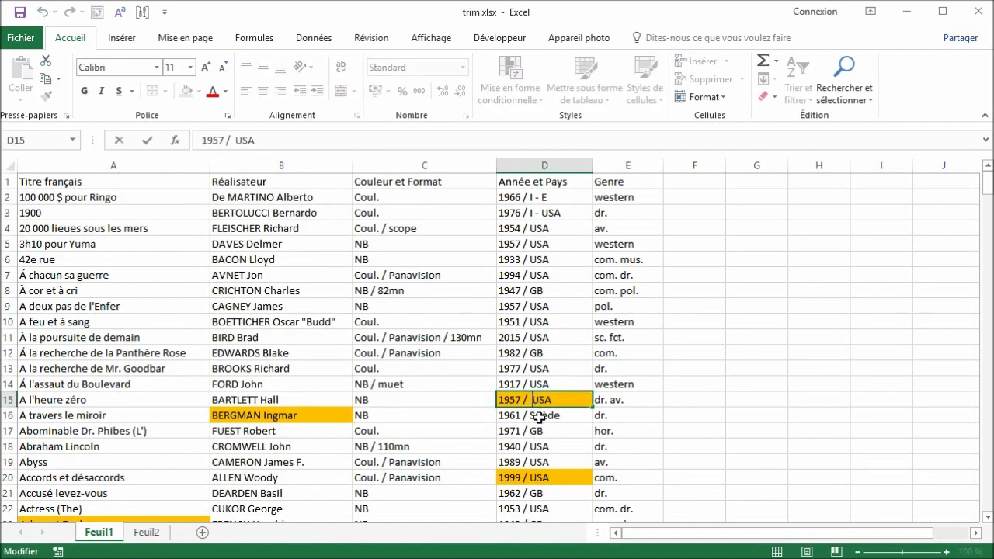
key(BackSpace)
click(432, 433)
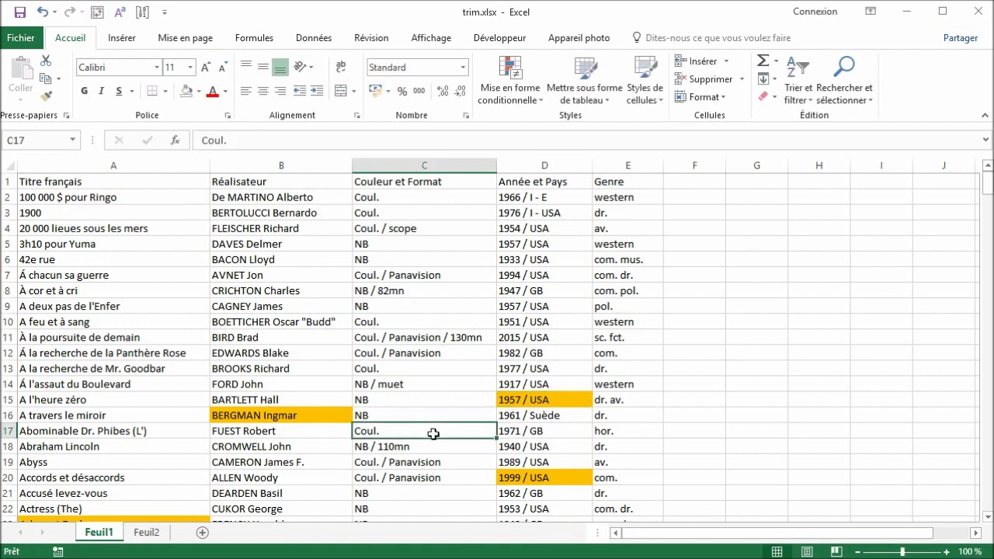
- Run espaces from Développeur > Macros and confirm D15 now reads '1957 / USA'
click(487, 39)
click(51, 74)
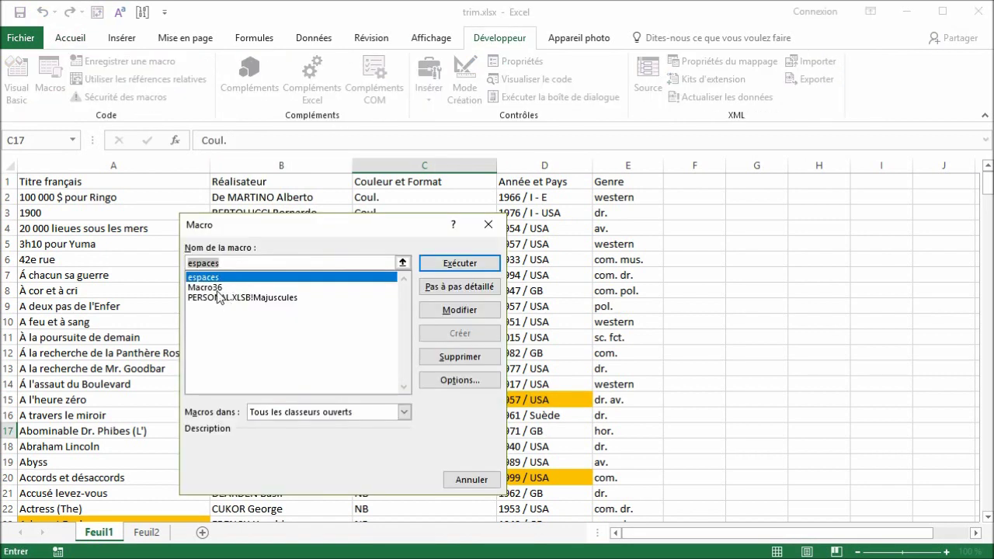
click(460, 262)
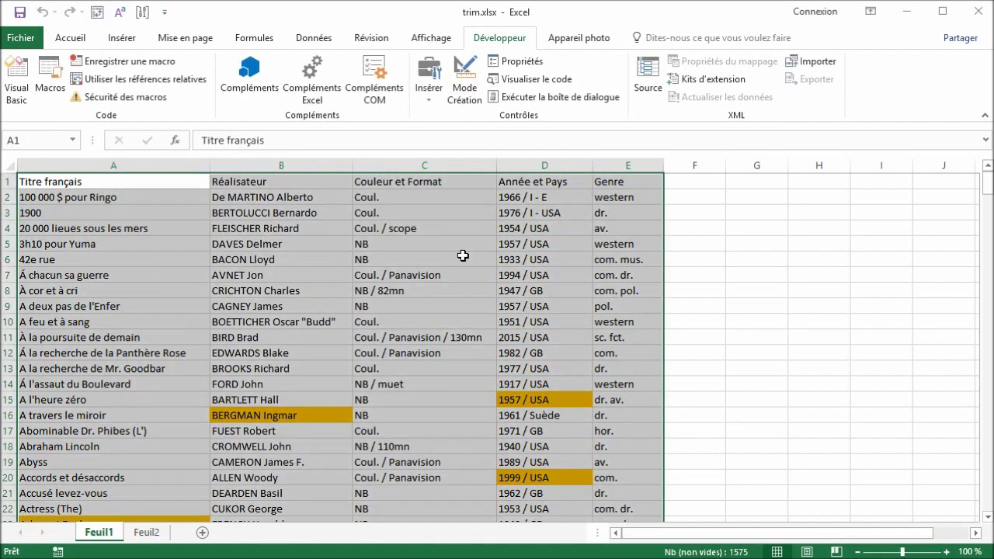
click(476, 316)
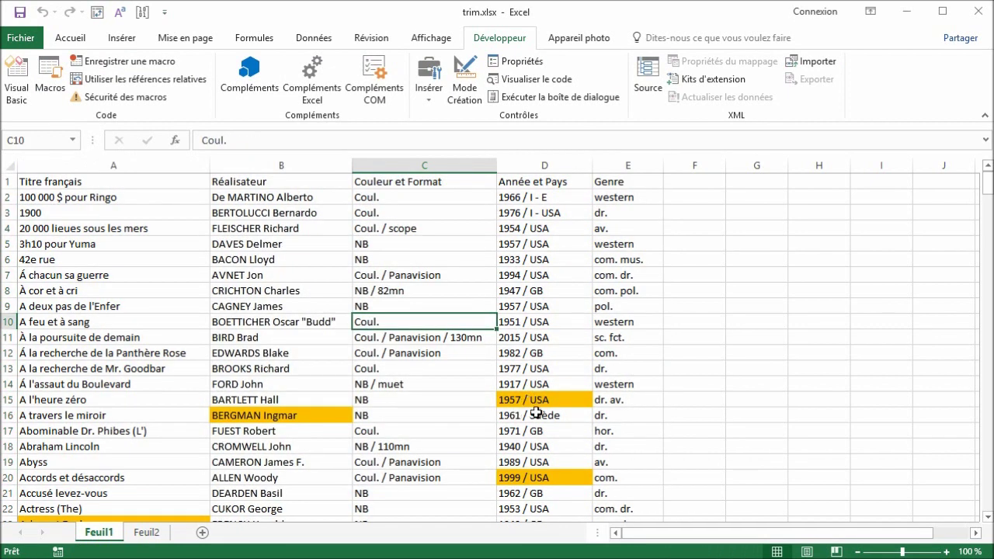
click(528, 401)
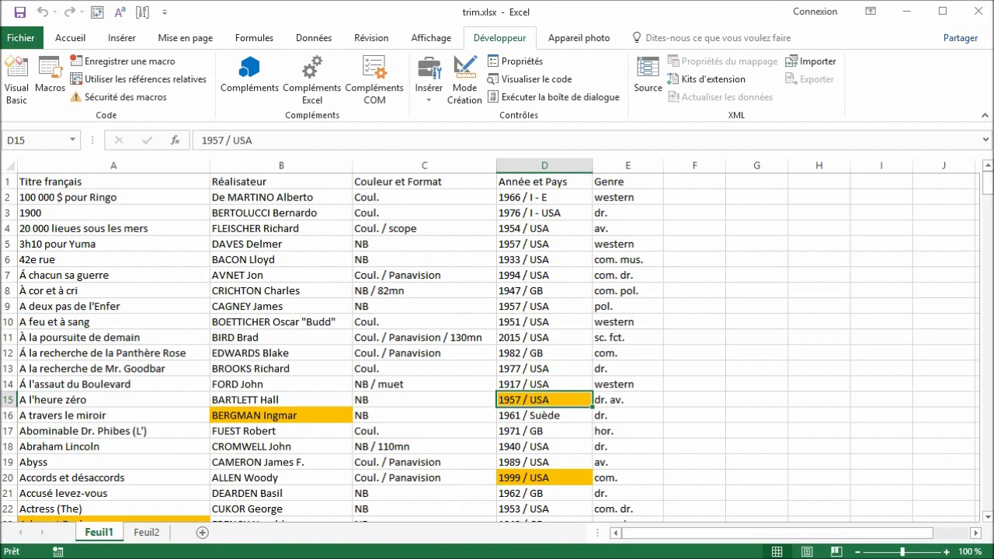
key(alt+F11)
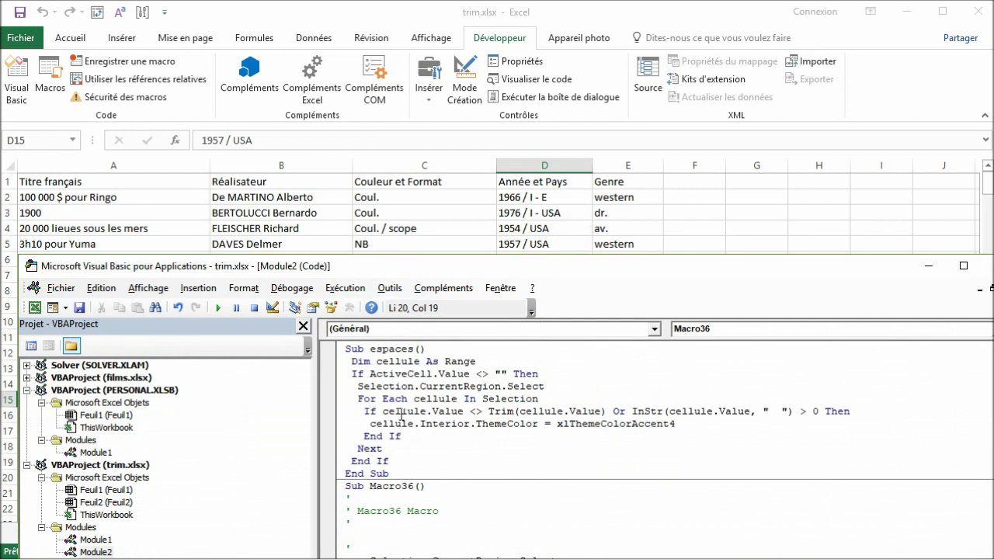
- Insert an Else branch before End If holding a copy of the ThemeColor fill line
drag(679, 427, 600, 425)
click(451, 436)
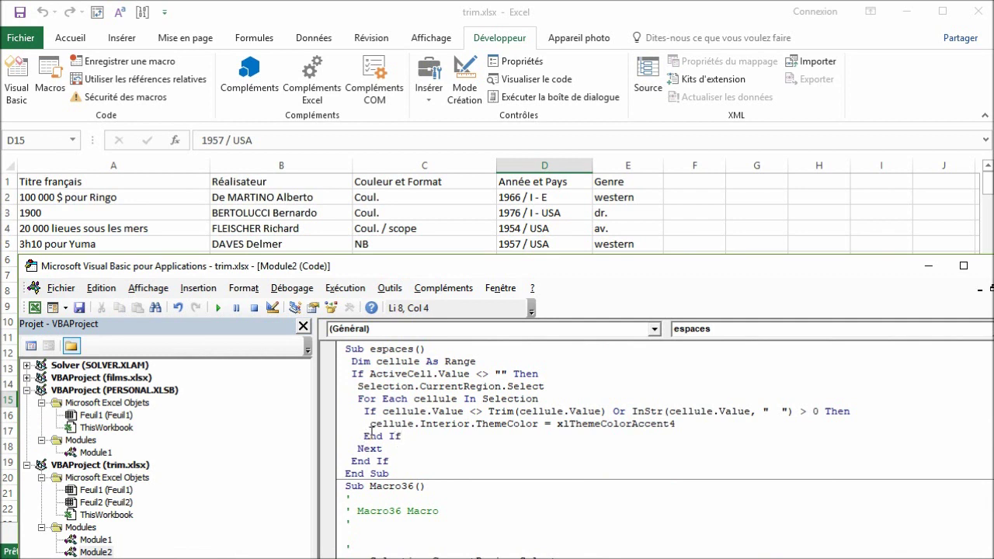
key(Return)
click(383, 436)
text(else)
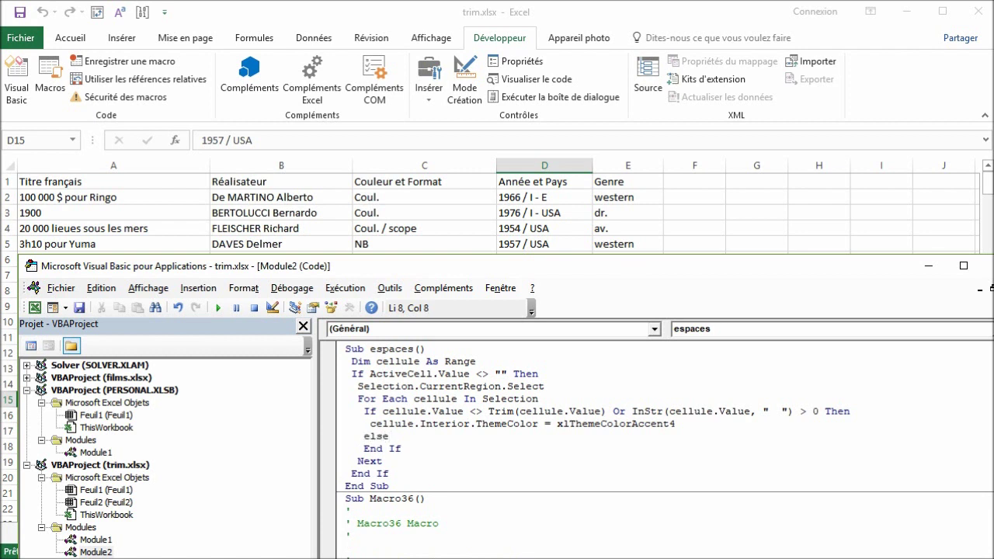
key(Return)
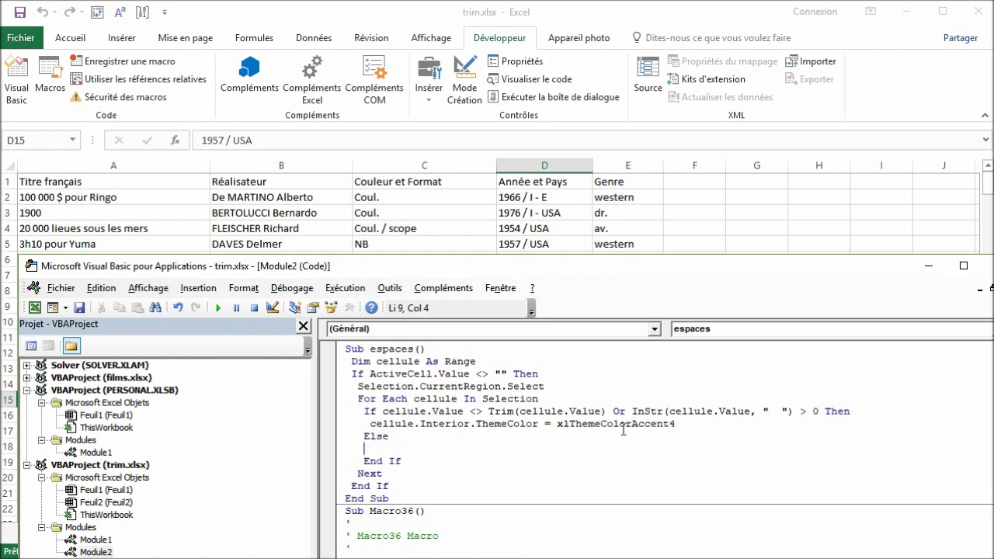
drag(689, 424, 370, 423)
key(ctrl+c)
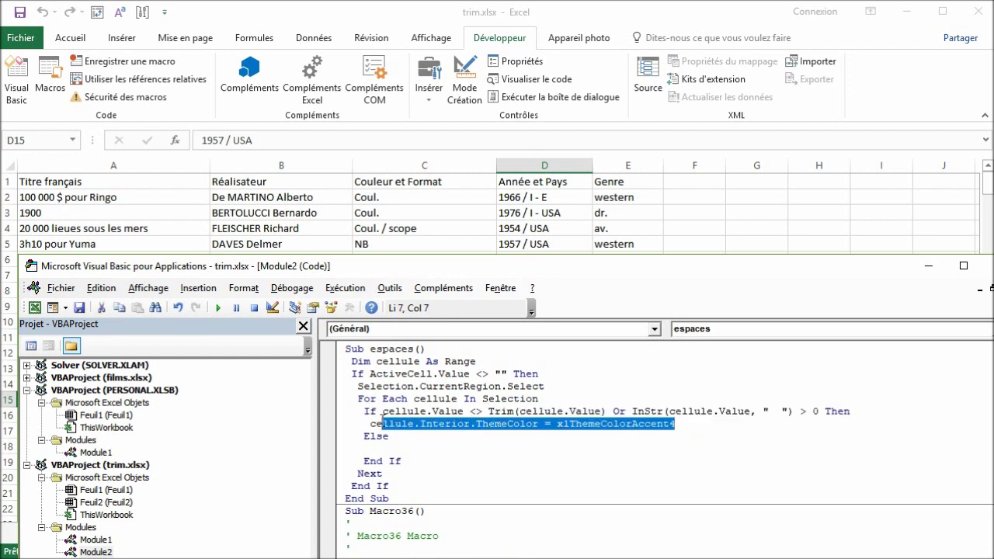
click(384, 449)
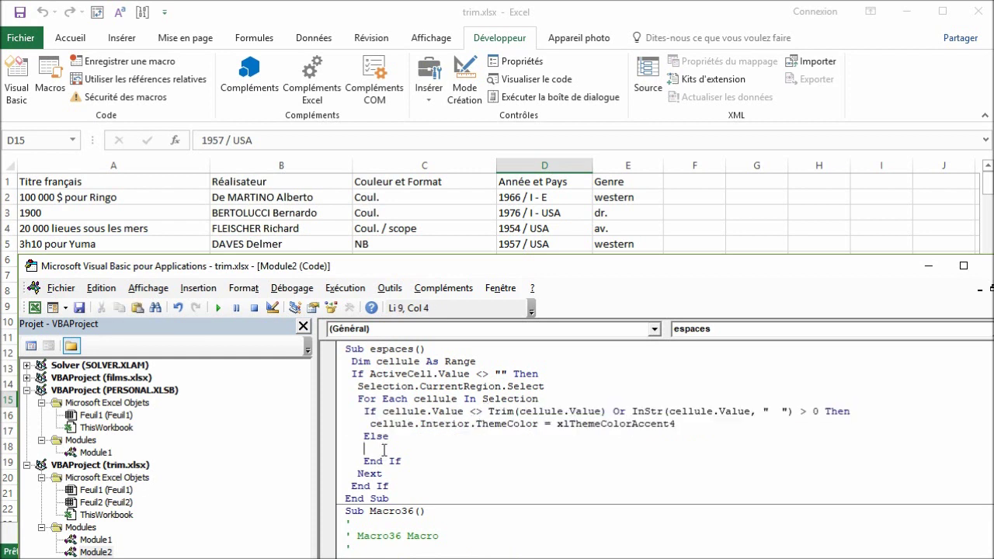
key(ctrl+v)
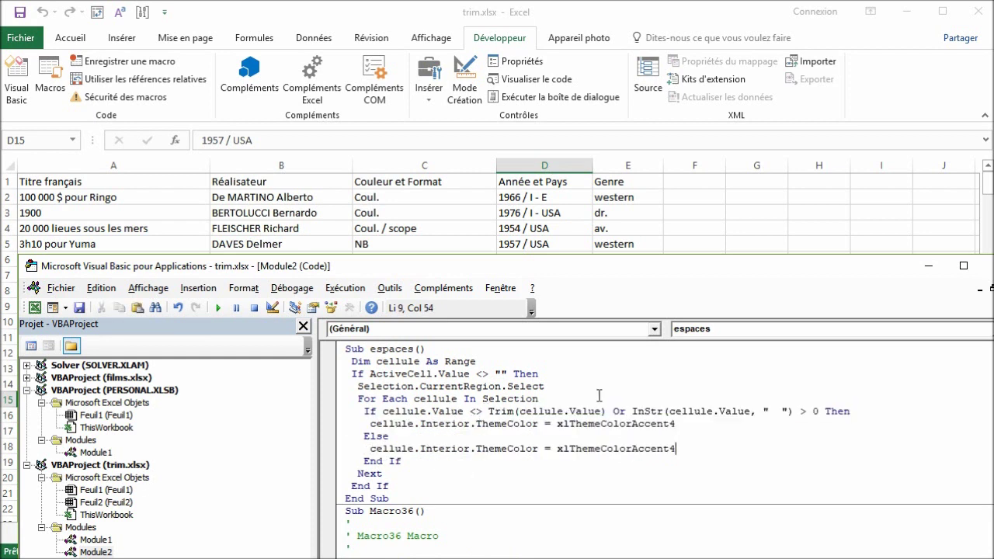
- Change the Else line's colour constant to xlNone, copied from Macro36
drag(600, 266, 594, 115)
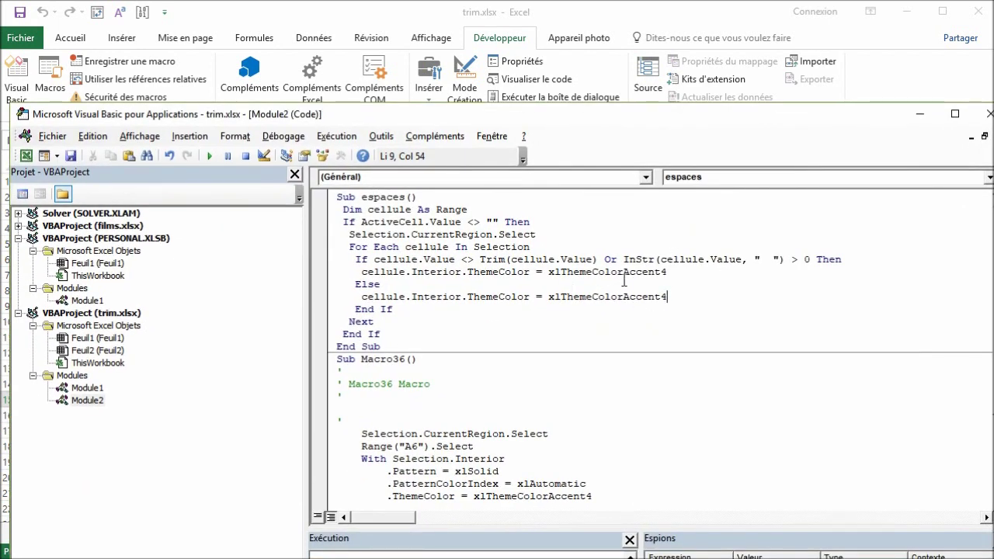
scroll(537, 368, down, 1)
scroll(538, 367, down, 2)
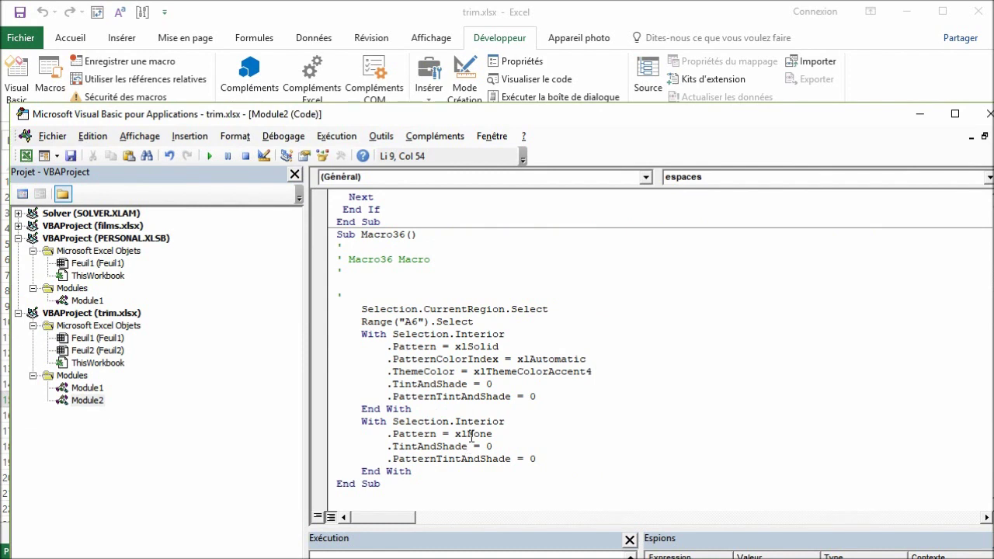
double_click(471, 437)
key(ctrl+c)
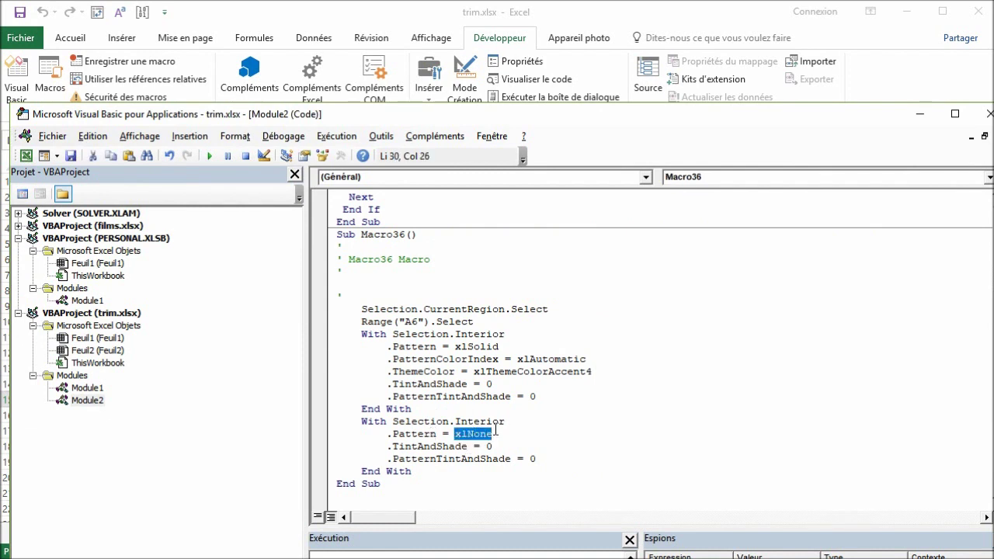
scroll(577, 362, up, 3)
scroll(588, 325, up, 1)
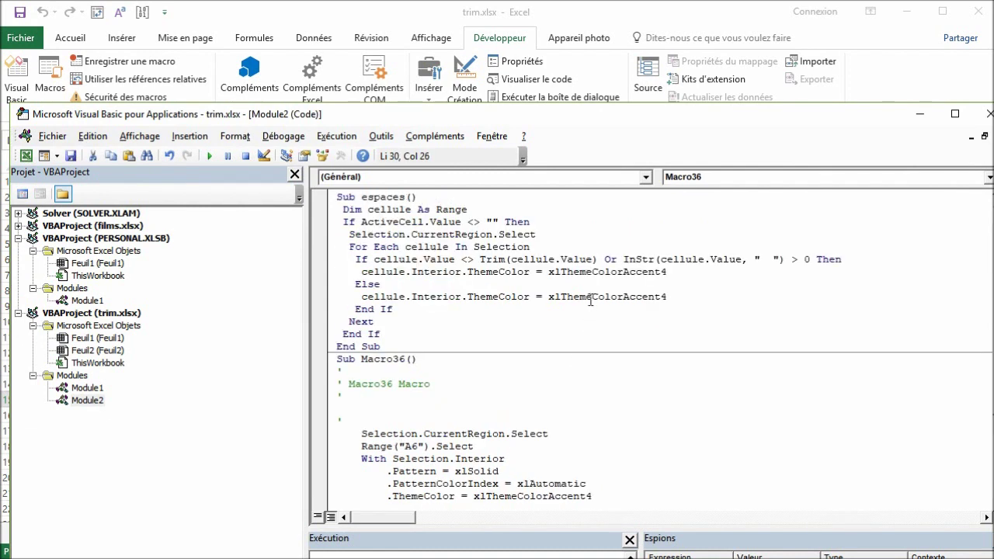
double_click(590, 301)
key(ctrl+v)
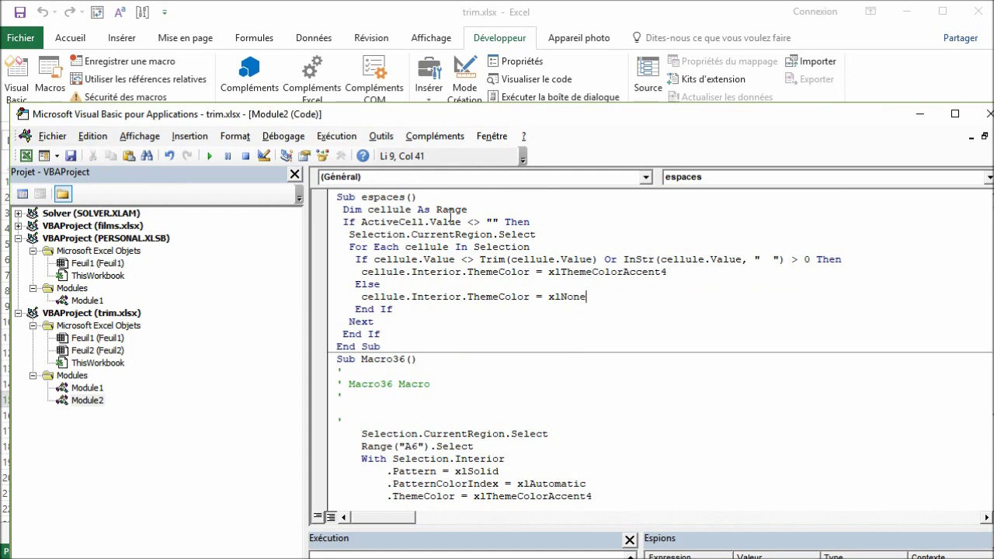
- Run the updated espaces macro and view the film list
drag(420, 114, 426, 265)
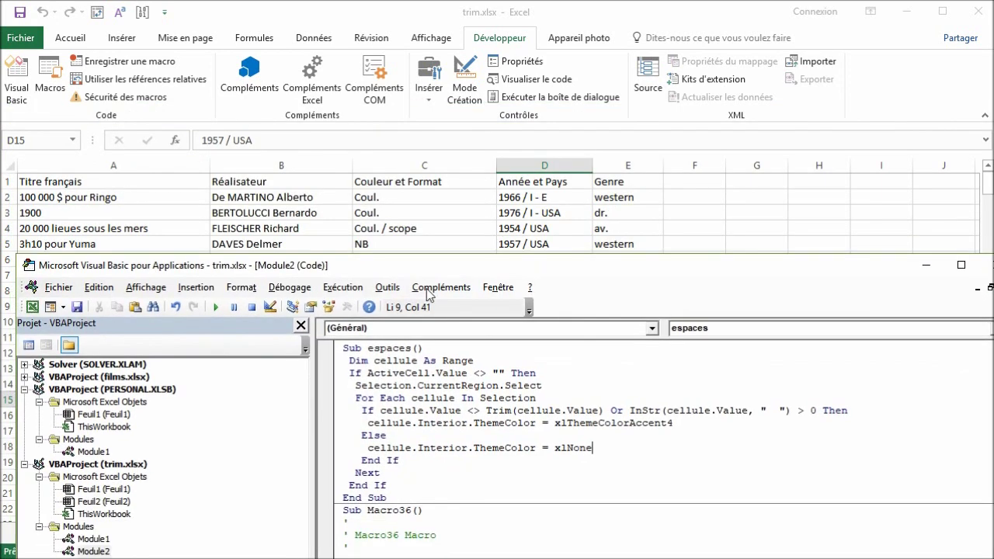
click(413, 397)
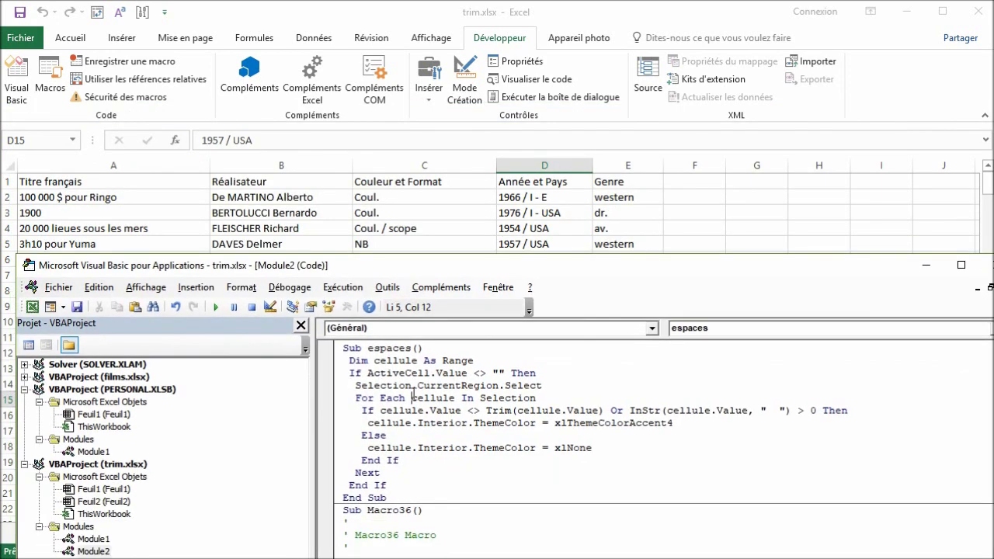
click(217, 307)
click(343, 214)
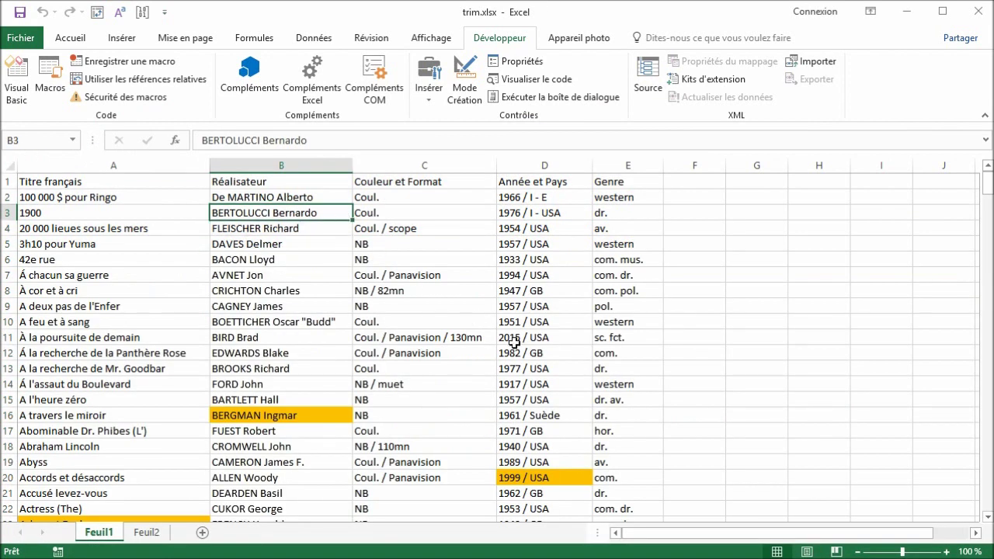
scroll(513, 342, down, 1)
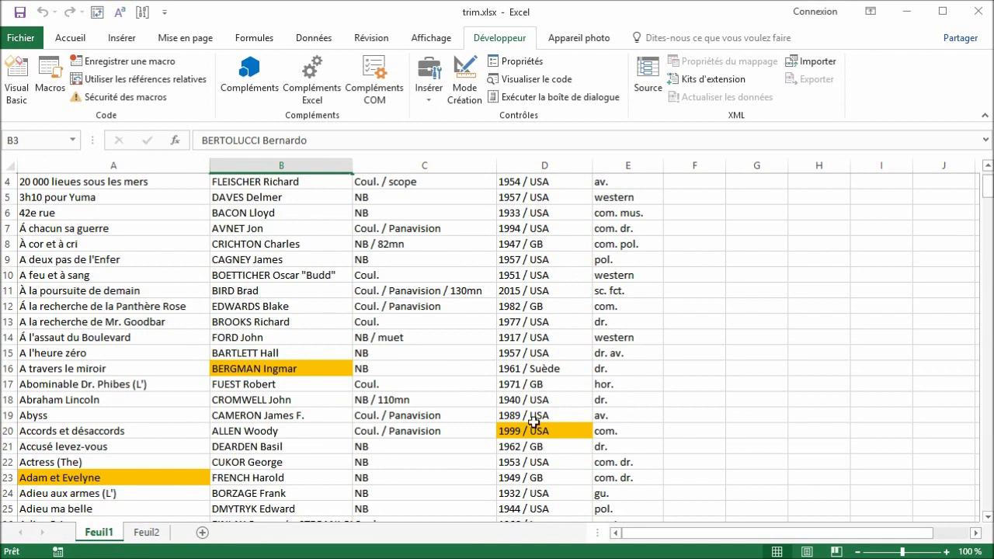
- Delete the extra space in D20 so it reads '1999 / USA'
click(534, 437)
double_click(534, 436)
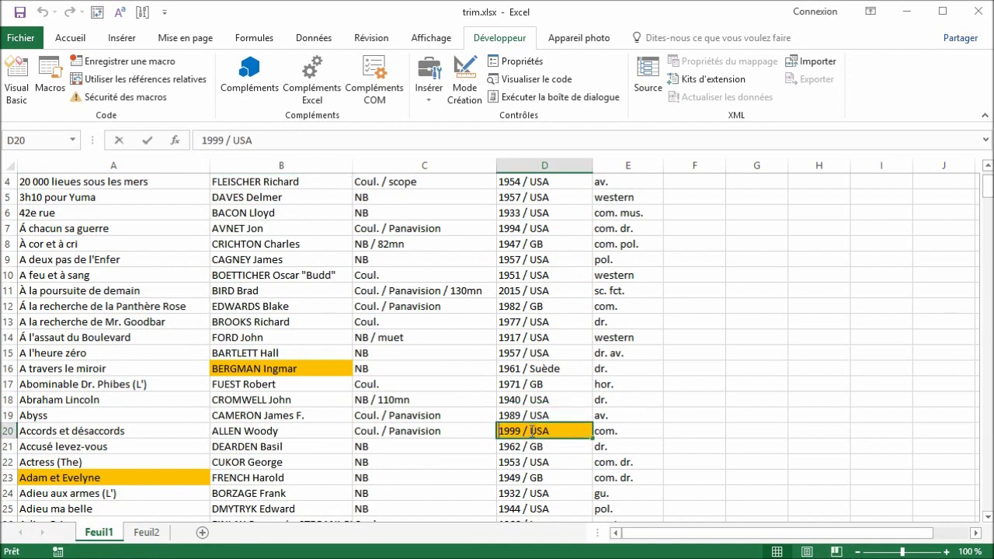
key(BackSpace)
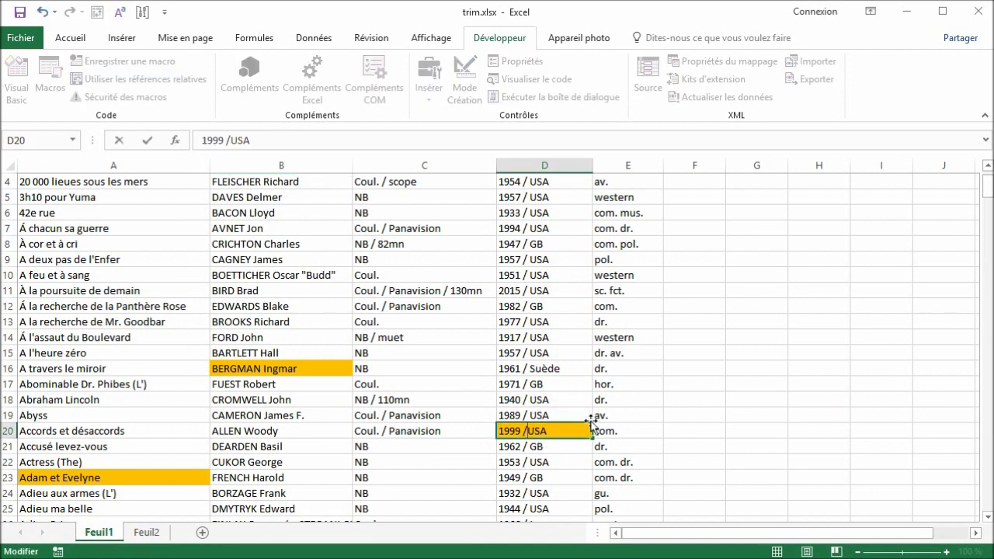
click(563, 407)
click(563, 433)
double_click(562, 433)
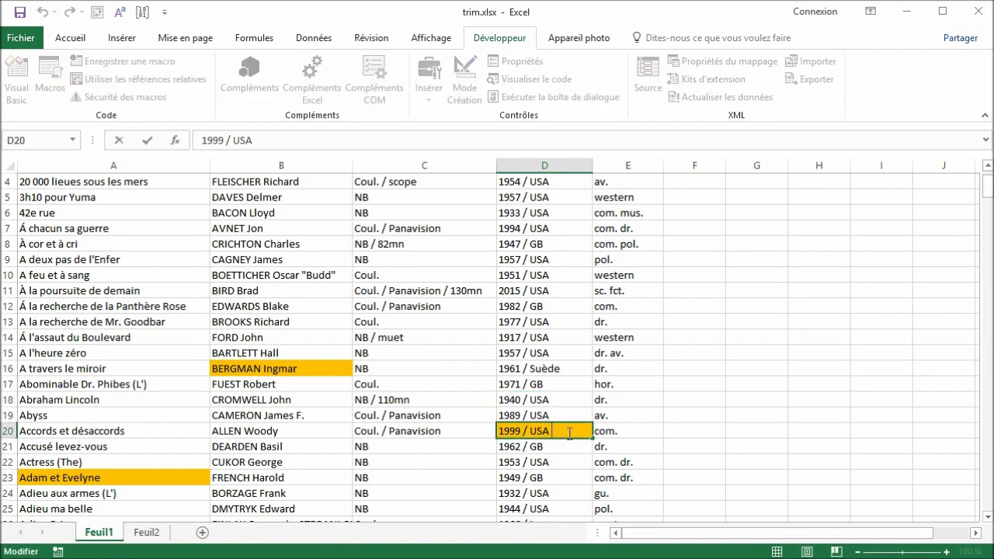
click(572, 393)
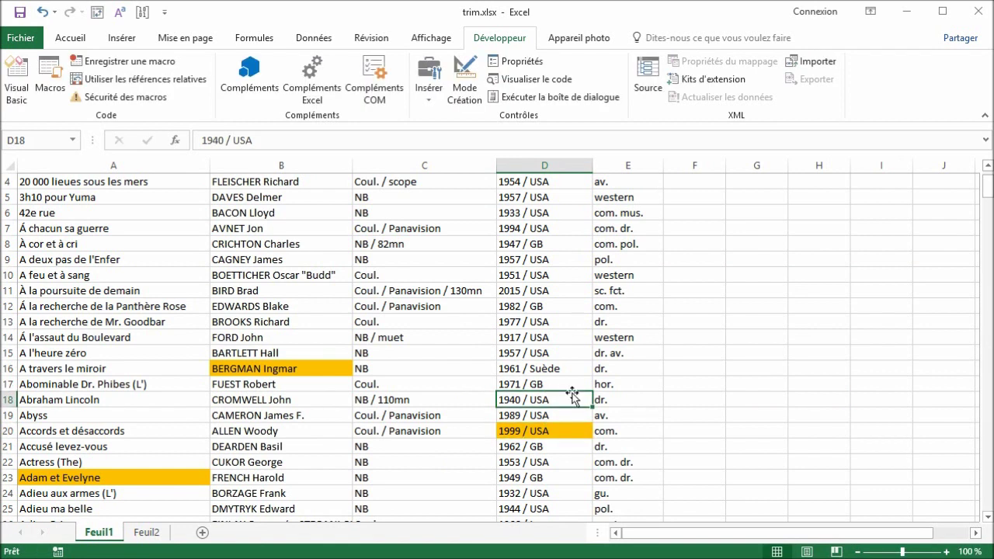
- Rerun the espaces macro so the corrected D20 '1999 / USA' loses its orange fill
click(50, 82)
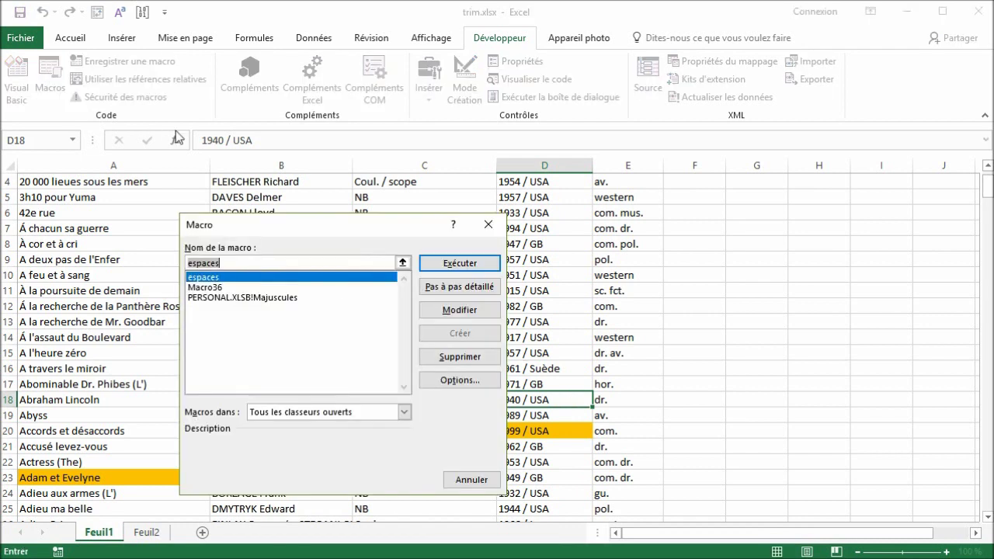
click(460, 264)
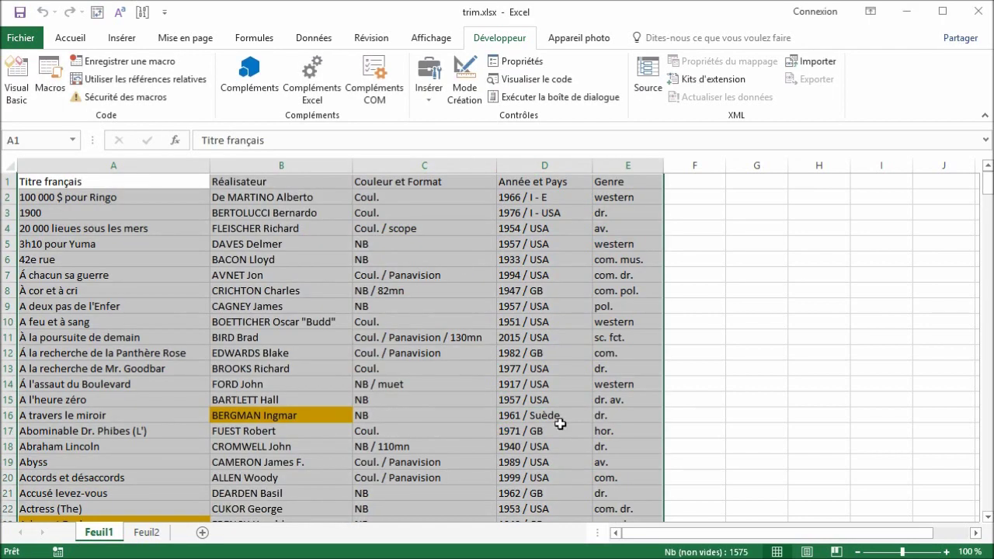
click(558, 477)
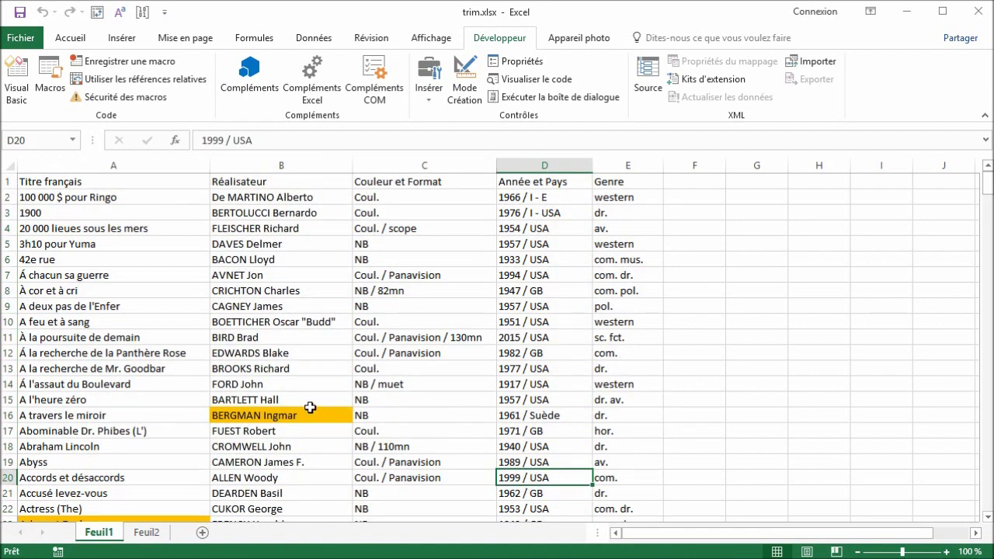
- Assign a Ctrl keyboard shortcut to the espaces macro in its Macro Options
click(253, 373)
click(61, 84)
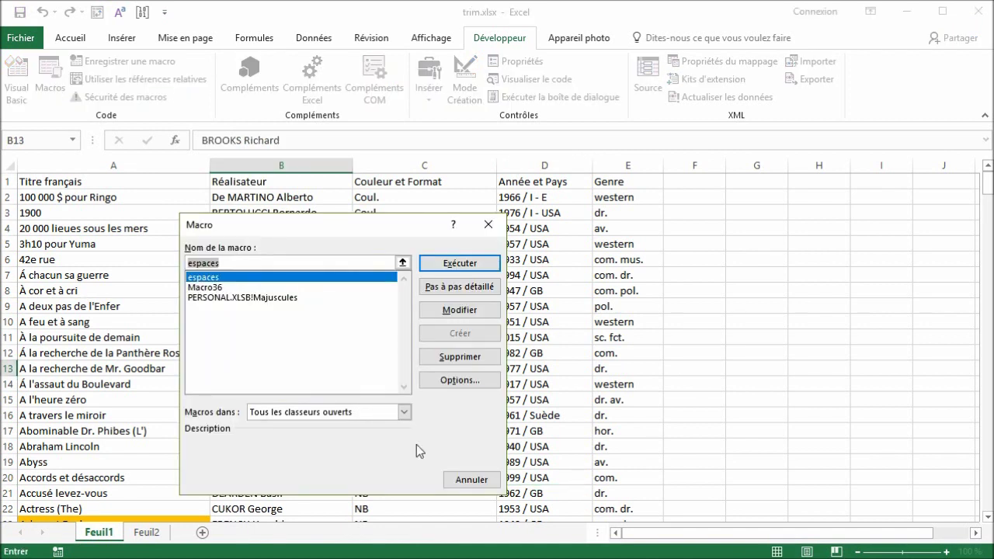
click(458, 381)
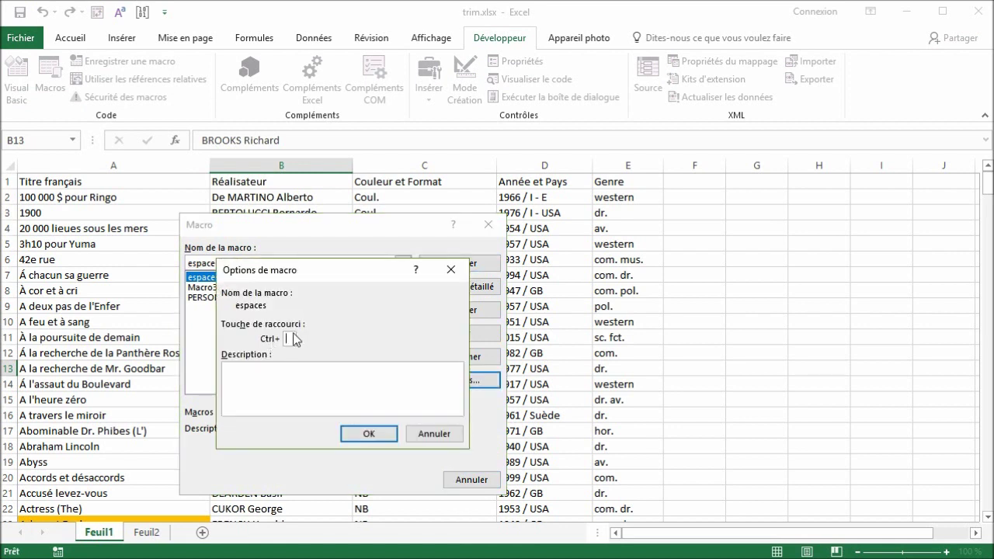
text(m)
click(388, 435)
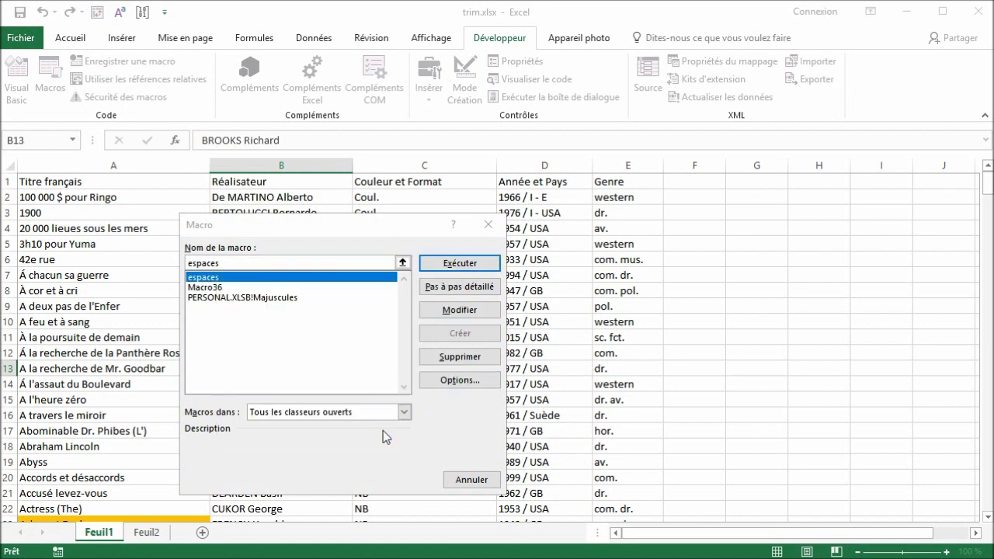
click(471, 480)
- Start editing the 'BERGMAN Ingmar' cell B16 to remove its trailing space
click(266, 306)
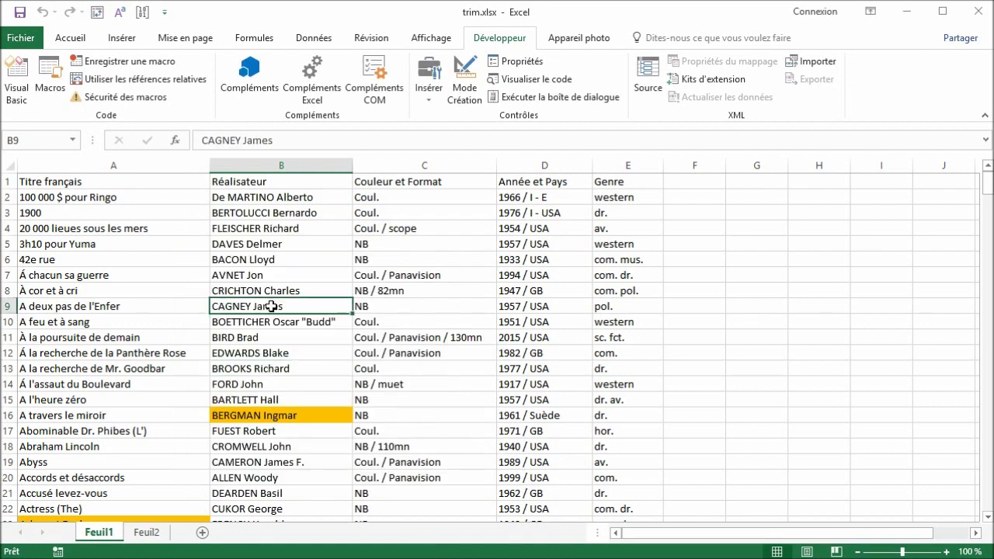
click(310, 413)
double_click(311, 413)
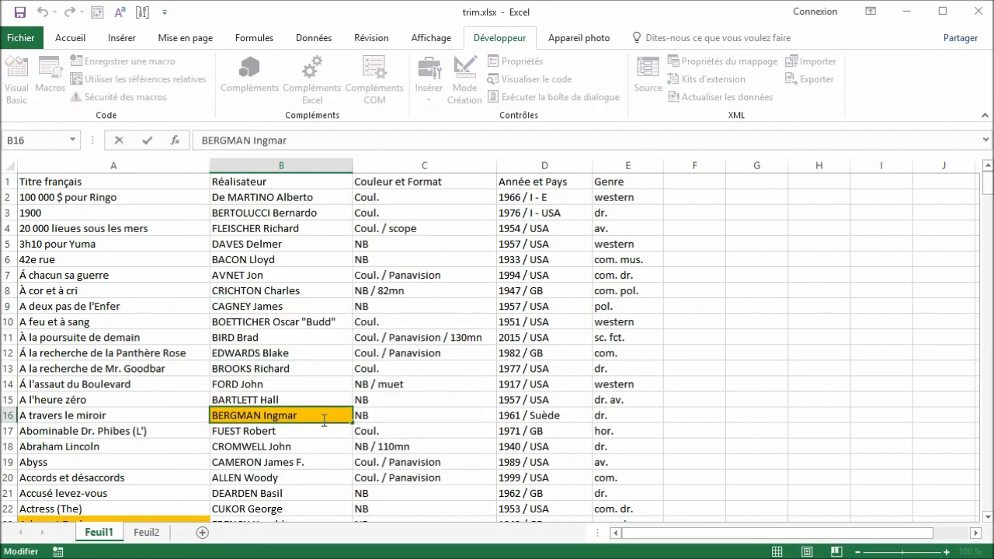
- Commit the corrected B16, rerun espaces, and jump to the last data row A317
key(Return)
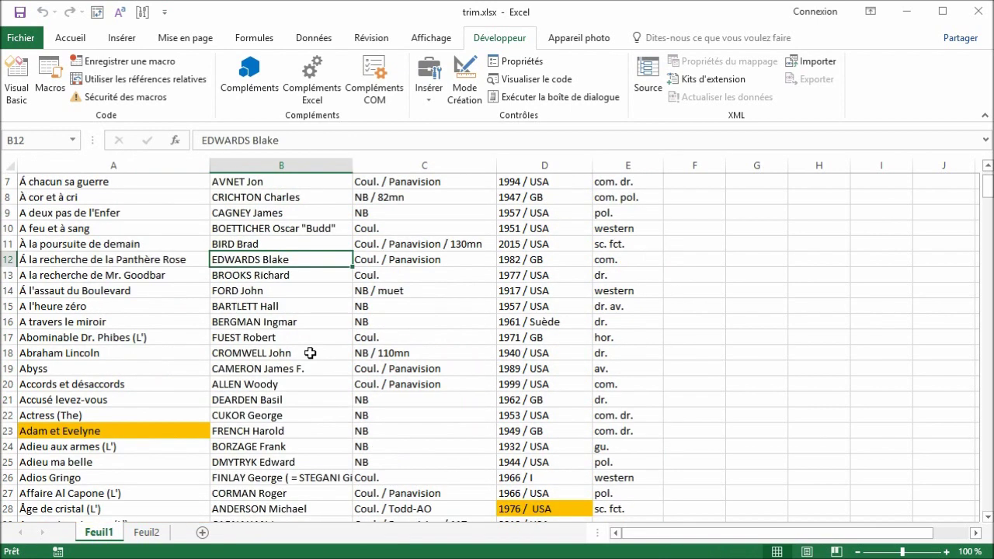
key(ctrl+Home)
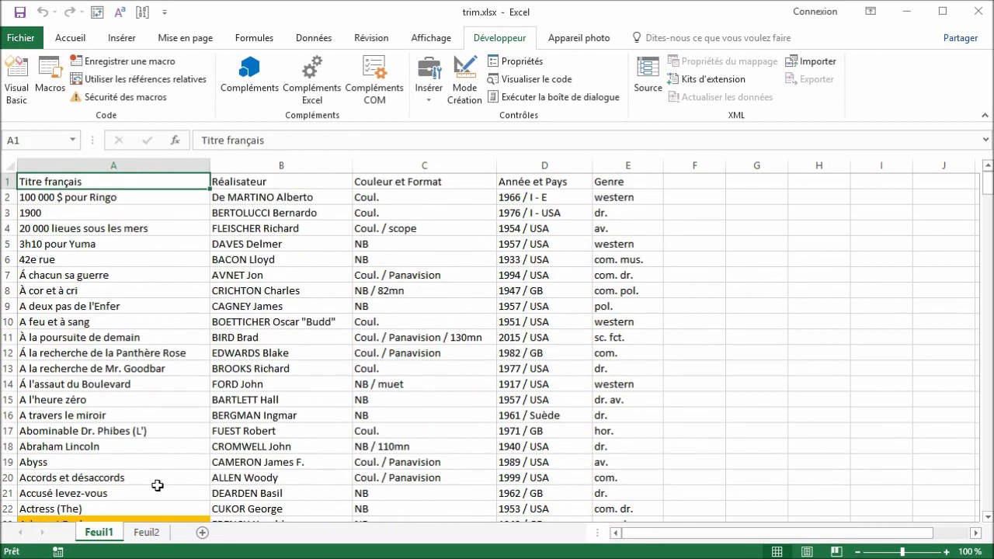
scroll(151, 466, down, 2)
click(143, 435)
key(ctrl+Down)
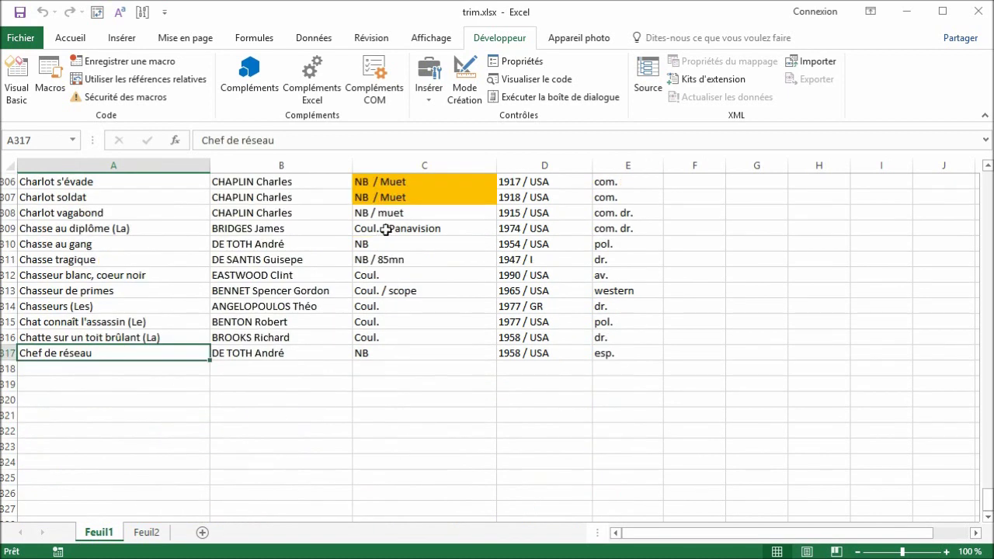
- Remove the extra spaces from the 'NB / Muet' cells C307 and C306
click(415, 200)
double_click(445, 197)
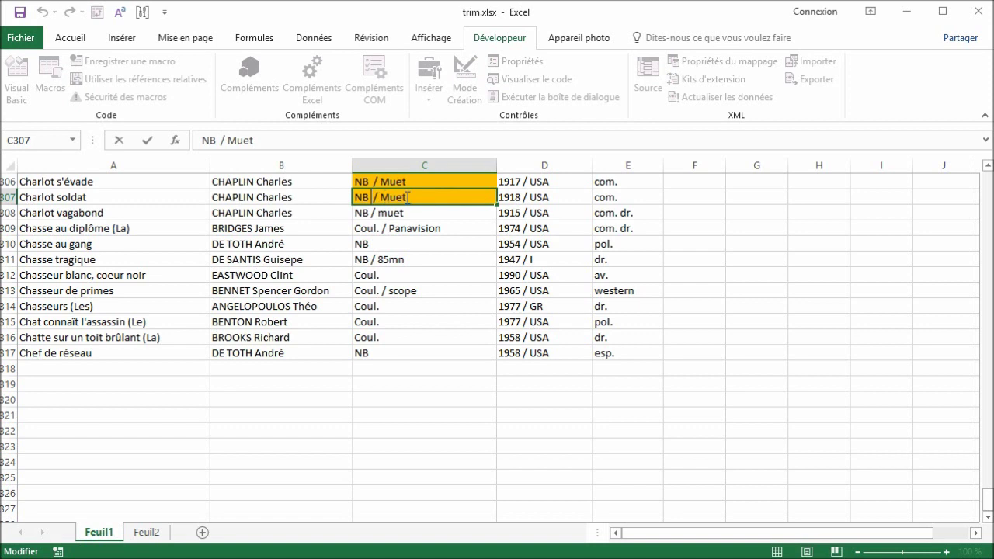
key(Delete)
click(378, 181)
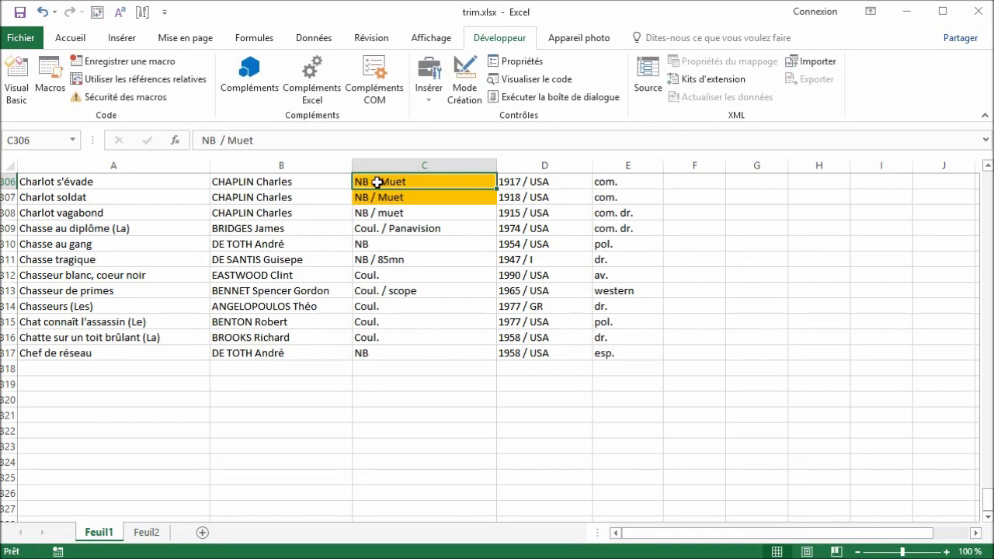
click(217, 140)
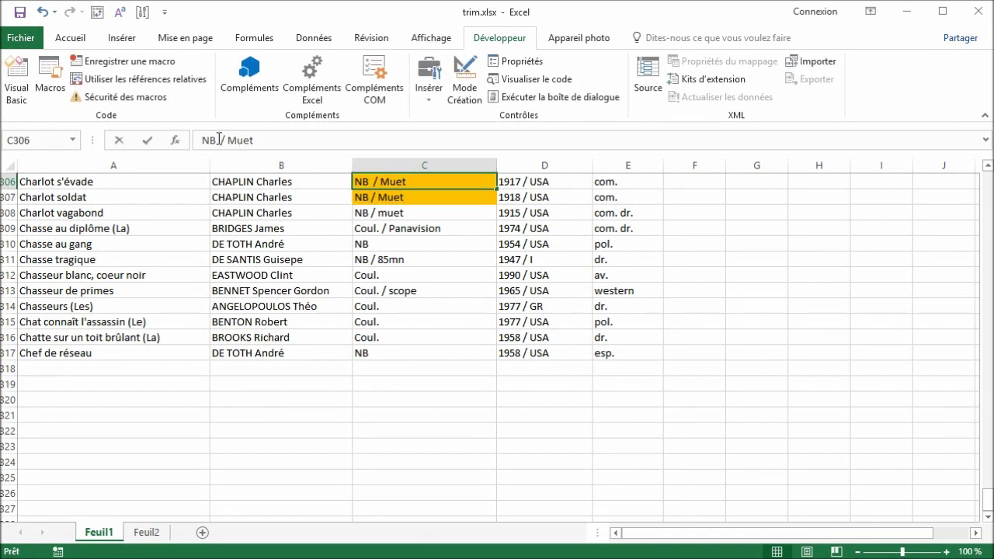
click(255, 241)
- Rerun the espaces check and confirm C306 and C307 no longer have orange fill
key(ctrl+Home)
key(ctrl+a)
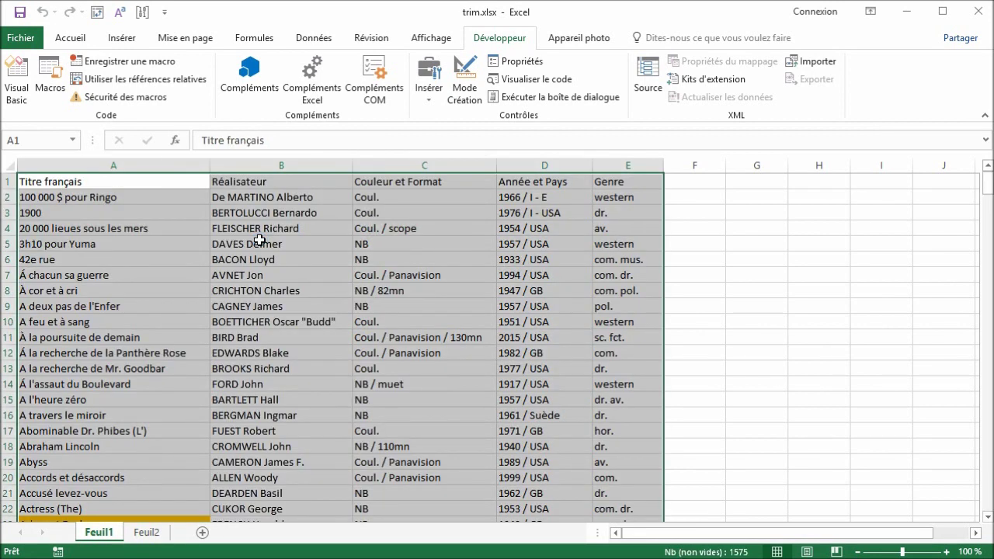
key(ctrl+Down)
scroll(399, 242, down, 1)
scroll(456, 296, down, 2)
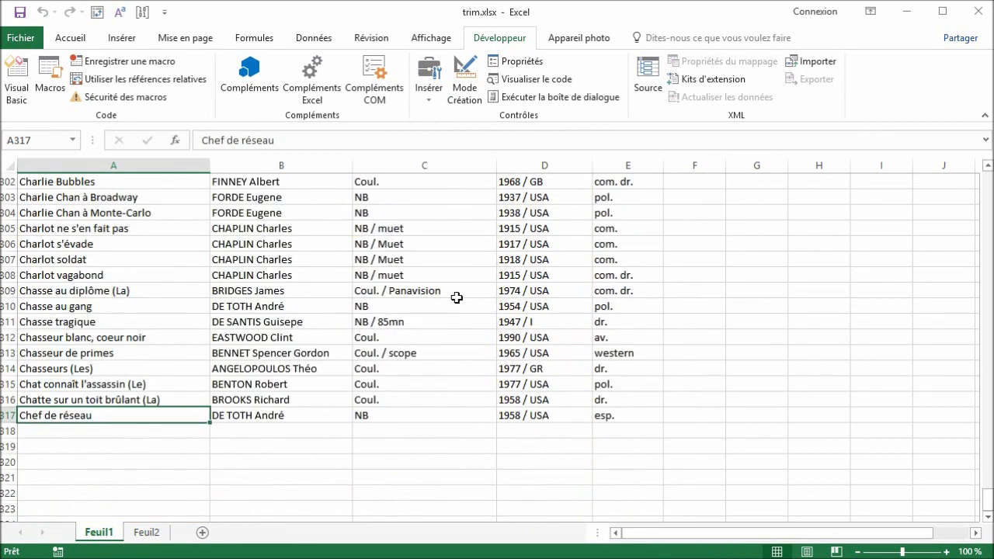
scroll(417, 288, up, 1)
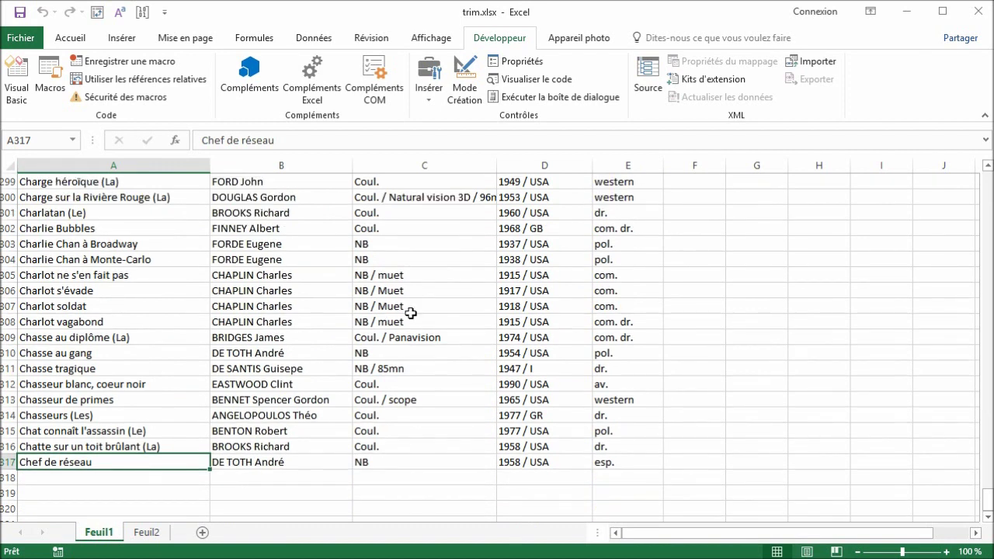
scroll(408, 311, up, 5)
- In the VBA editor, select and delete the Sub Macro36 block from Module2
key(alt+F11)
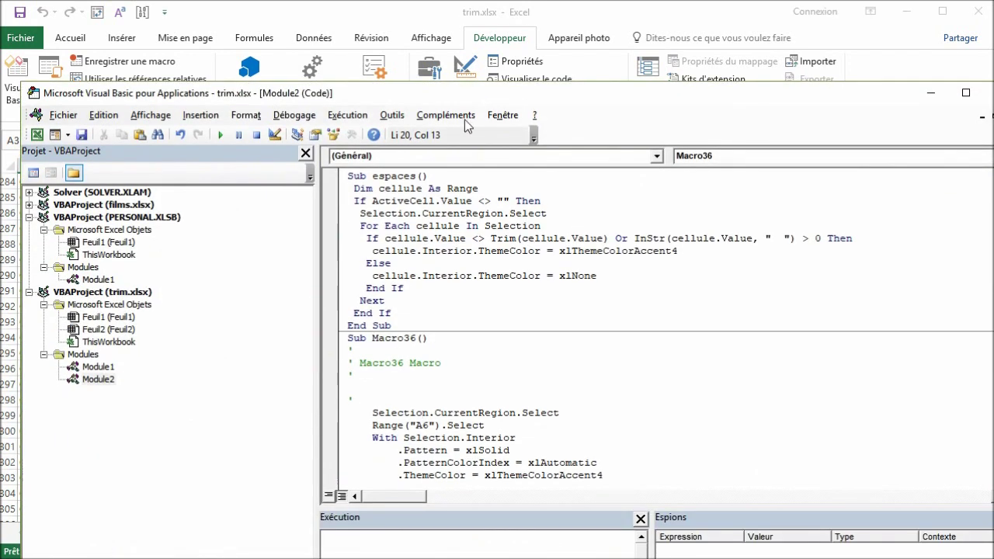
drag(347, 339, 553, 484)
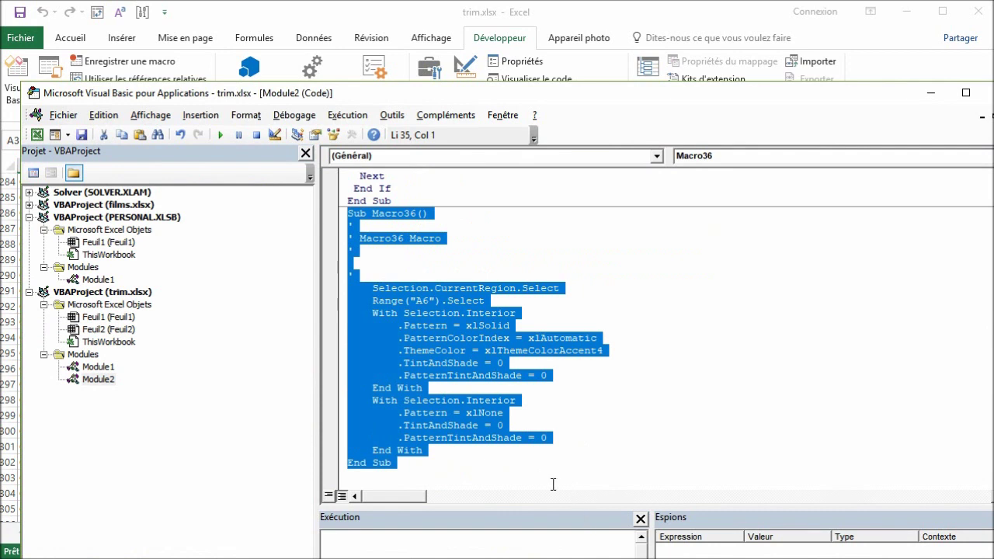
key(Delete)
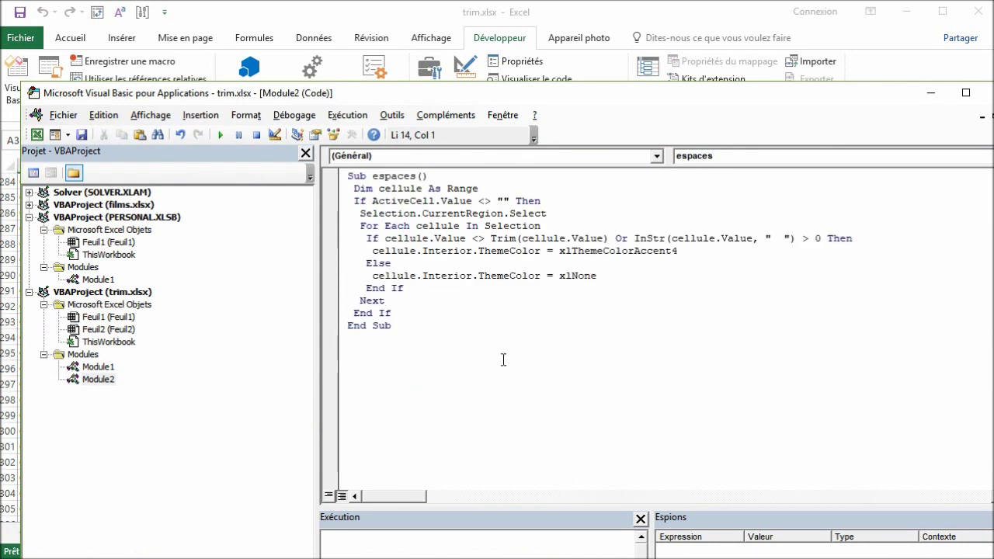
click(441, 213)
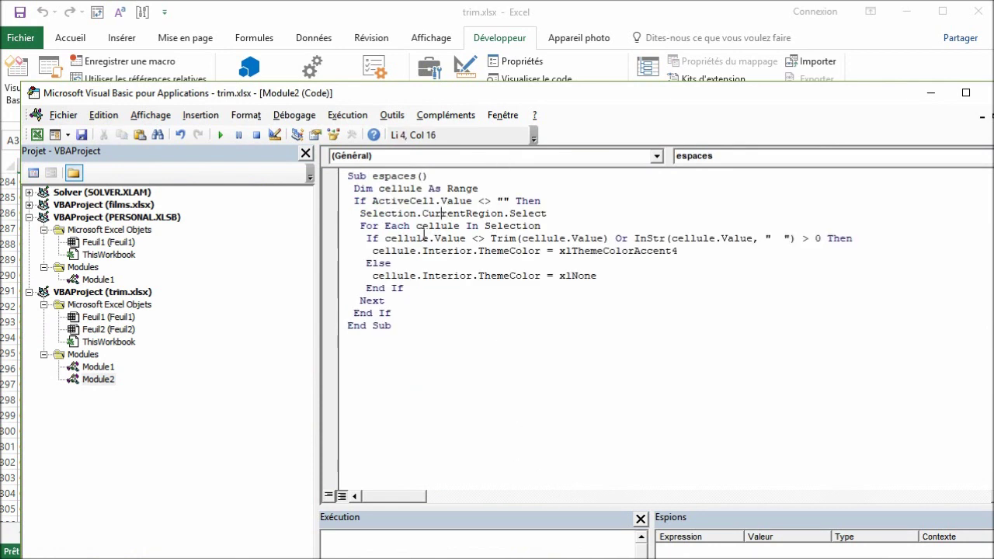